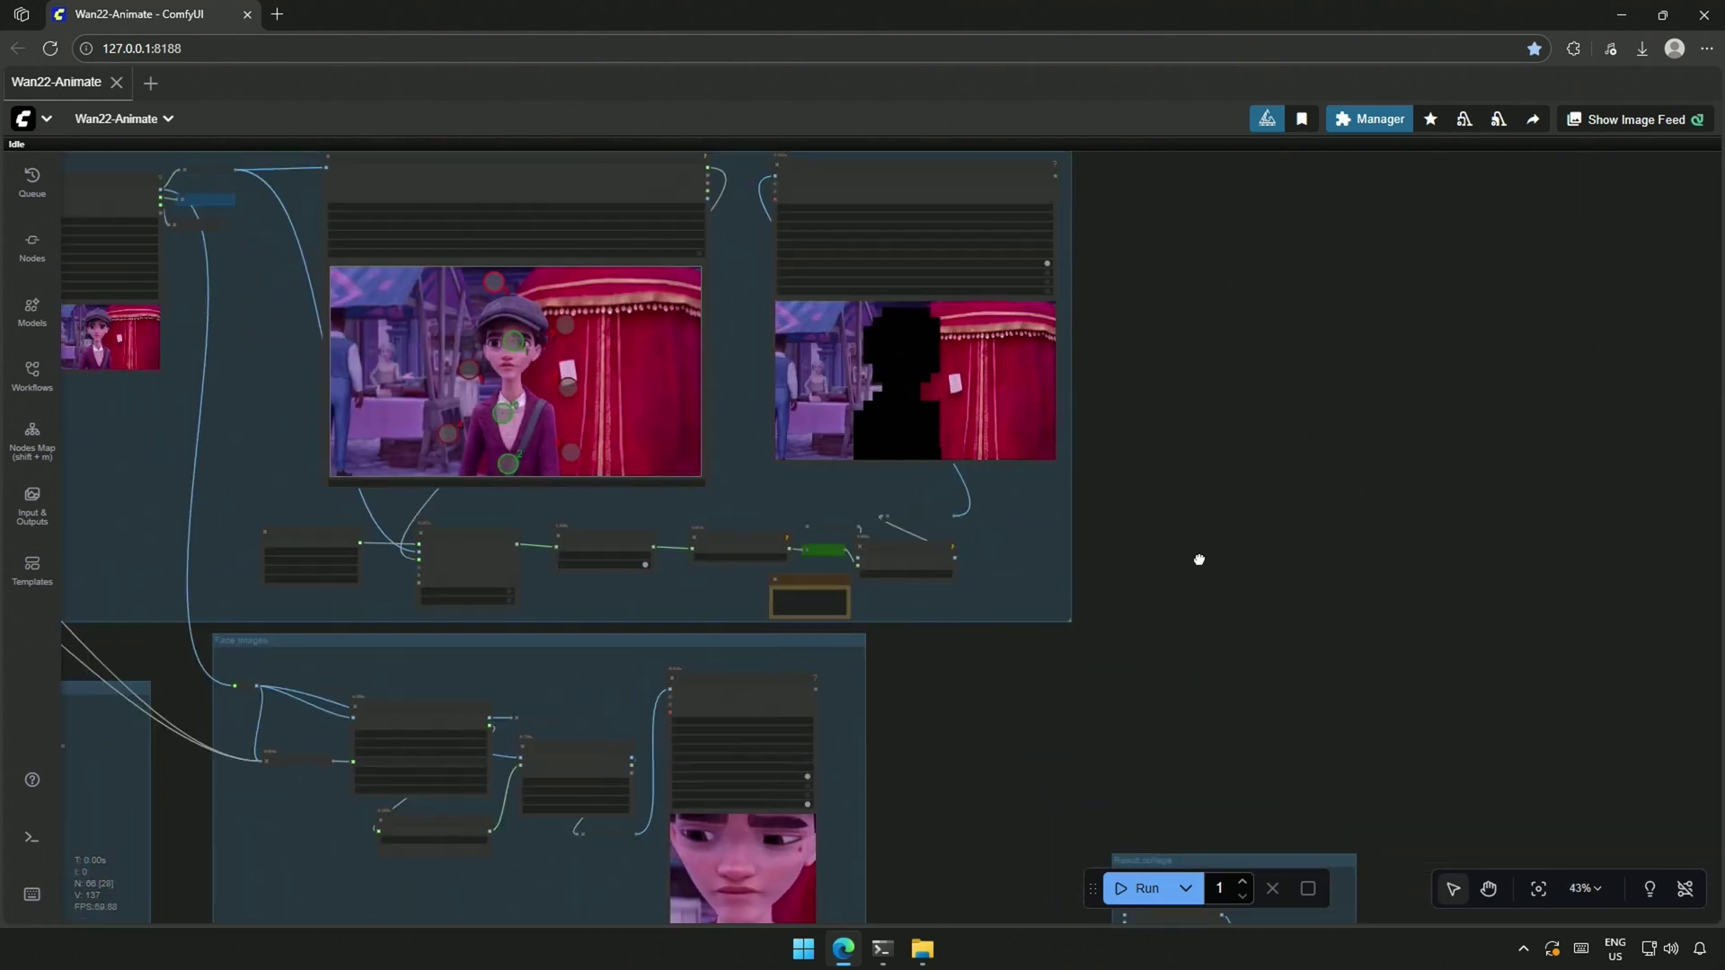
{"action": "scroll", "coordinate": [1217, 585], "scroll_direction": "up", "scroll_amount": 2}
{"action": "scroll", "coordinate": [1240, 578], "scroll_direction": "up", "scroll_amount": 1}
Step: Select the cucumber result nodes and bypass them, then return to the masking nodes
{"action": "left_click_drag", "start_coordinate": [1406, 611], "coordinate": [1417, 613]}
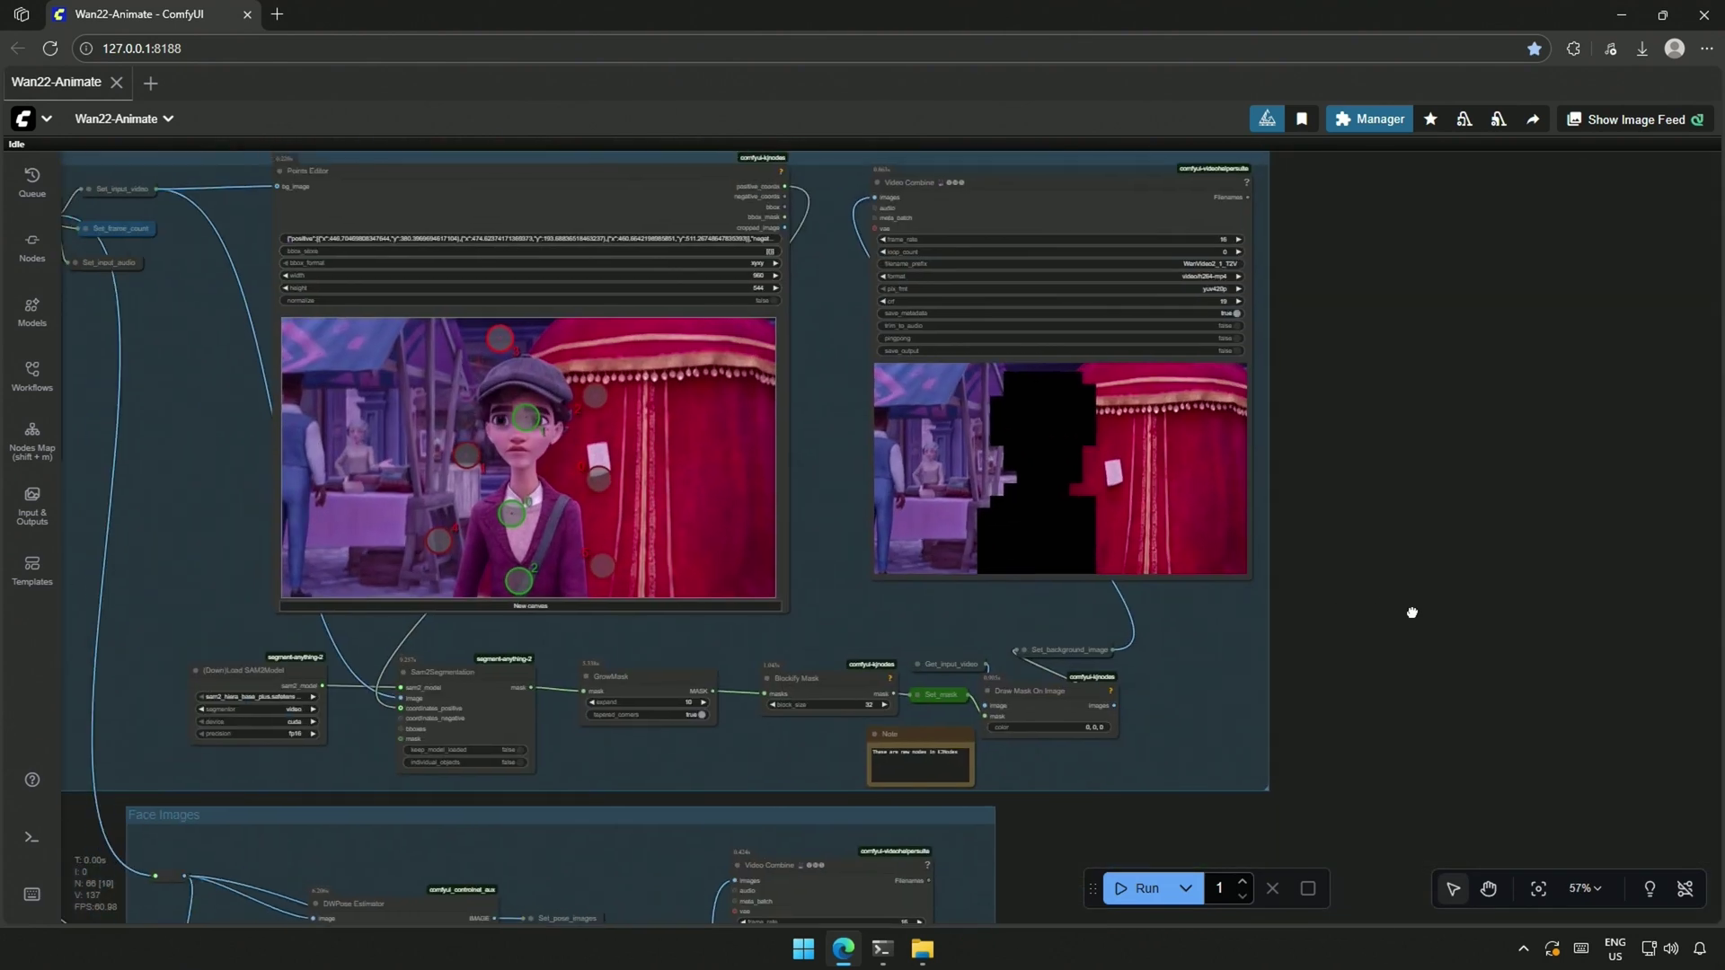
{"action": "scroll", "coordinate": [1307, 745], "scroll_direction": "down", "scroll_amount": 5}
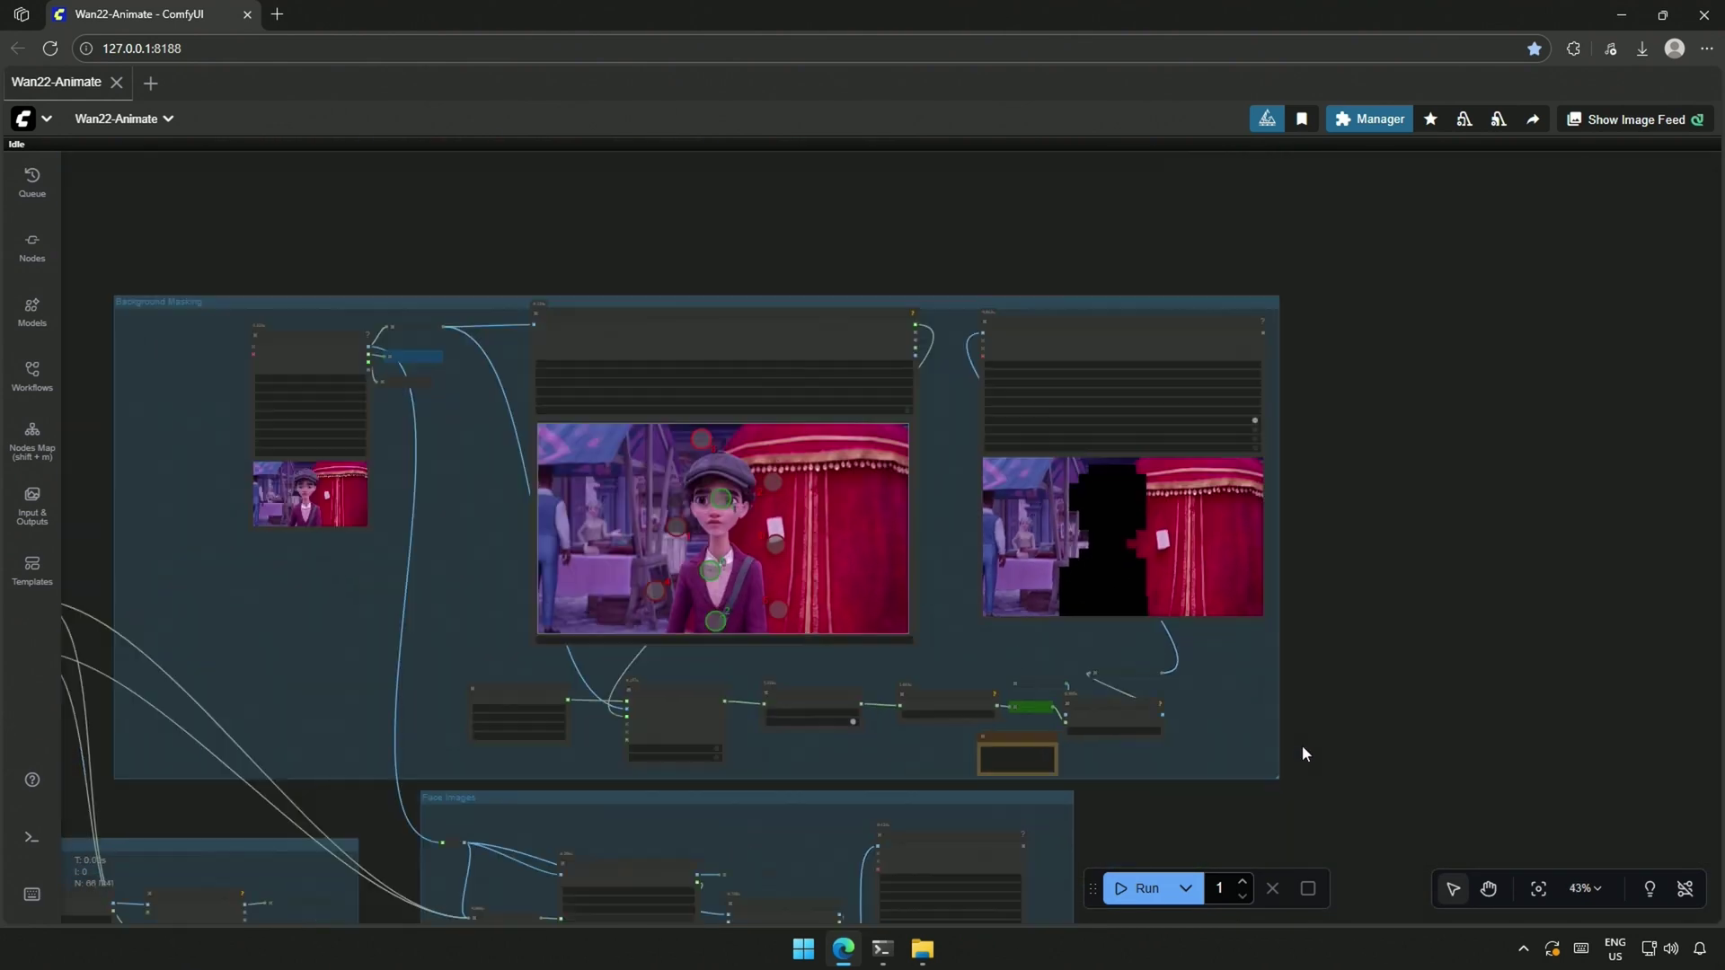
{"action": "mouse_move", "coordinate": [1305, 745]}
{"action": "left_mouse_down"}
{"action": "mouse_move", "coordinate": [1218, 589]}
{"action": "mouse_move", "coordinate": [925, 377]}
{"action": "left_mouse_up"}
{"action": "scroll", "coordinate": [1218, 588], "scroll_direction": "down", "scroll_amount": 5}
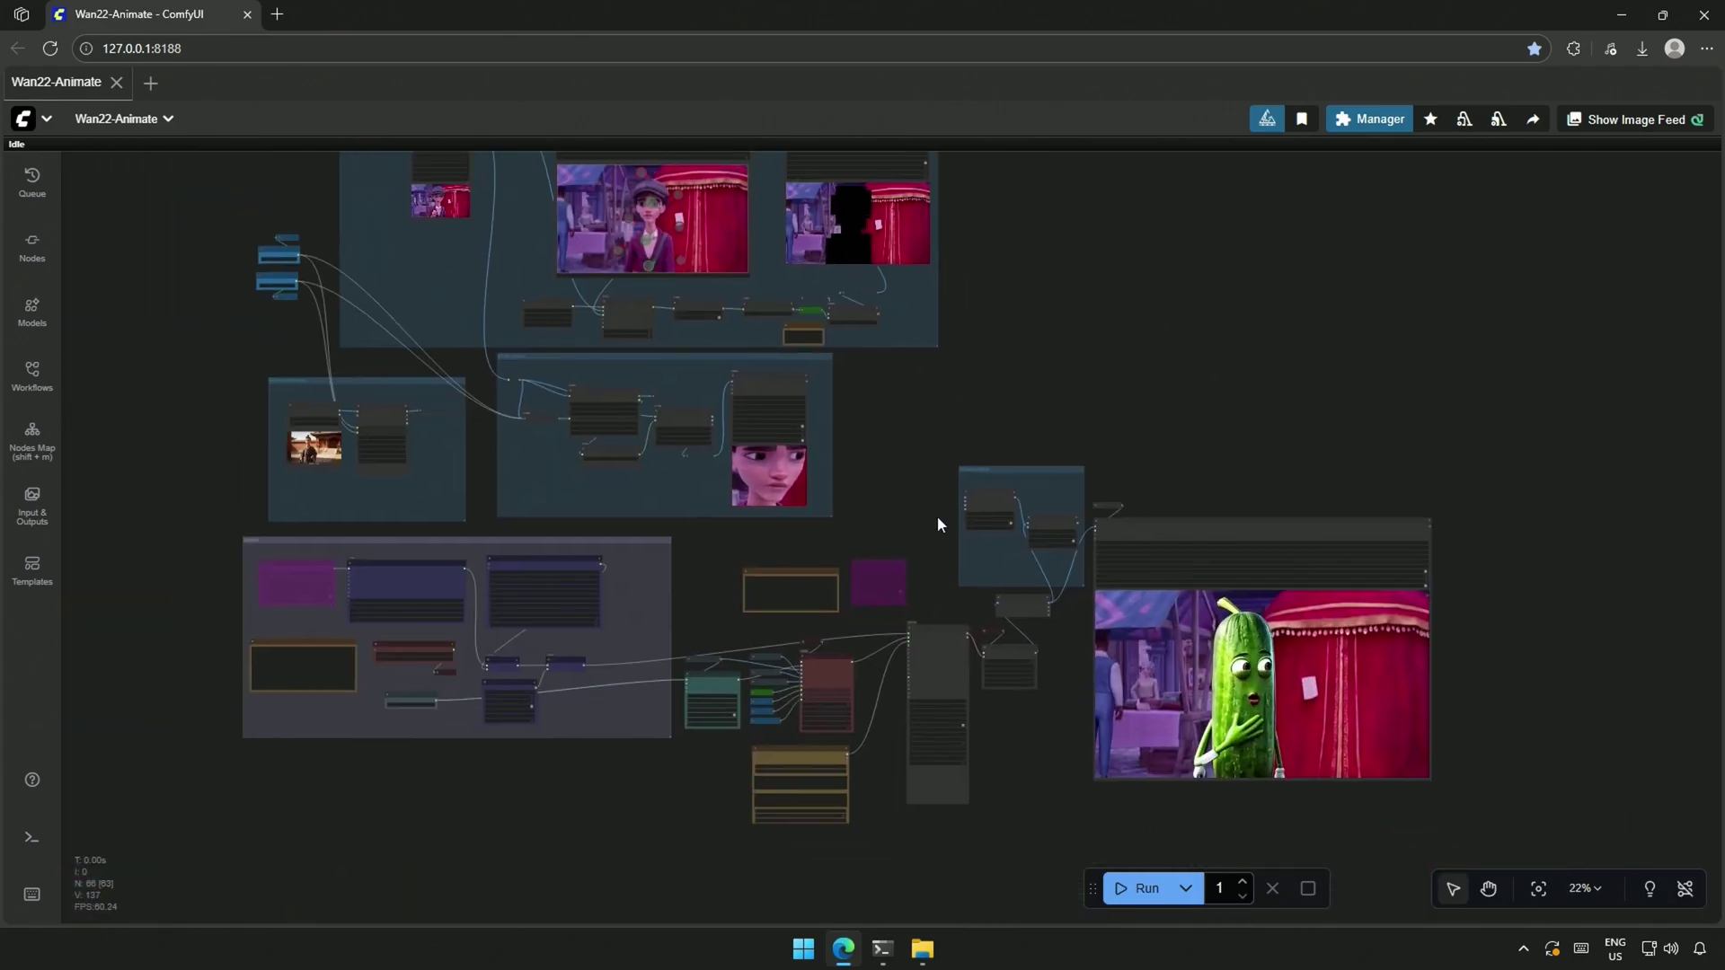
{"action": "left_click_drag", "start_coordinate": [1230, 760], "coordinate": [1226, 754]}
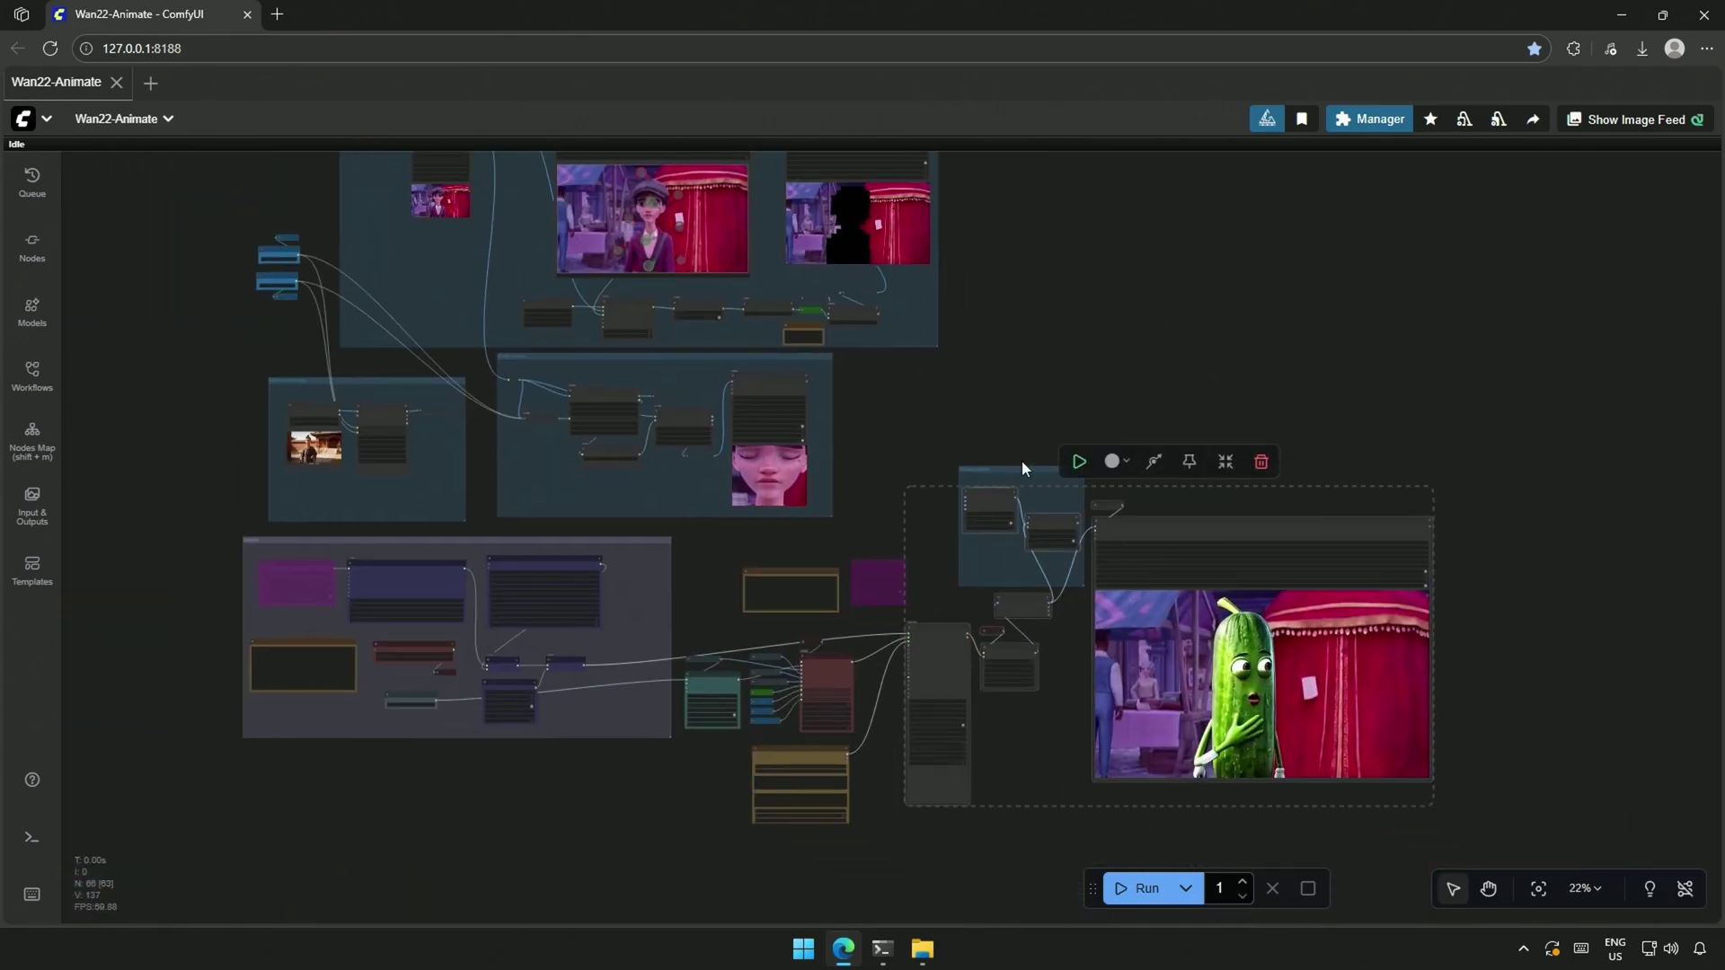
{"action": "left_click", "coordinate": [1154, 462]}
{"action": "left_click_drag", "start_coordinate": [1022, 305], "coordinate": [1128, 655]}
{"action": "scroll", "coordinate": [1097, 605], "scroll_direction": "up", "scroll_amount": 3}
{"action": "scroll", "coordinate": [1118, 609], "scroll_direction": "up", "scroll_amount": 3}
{"action": "scroll", "coordinate": [455, 680], "scroll_direction": "up", "scroll_amount": 4}
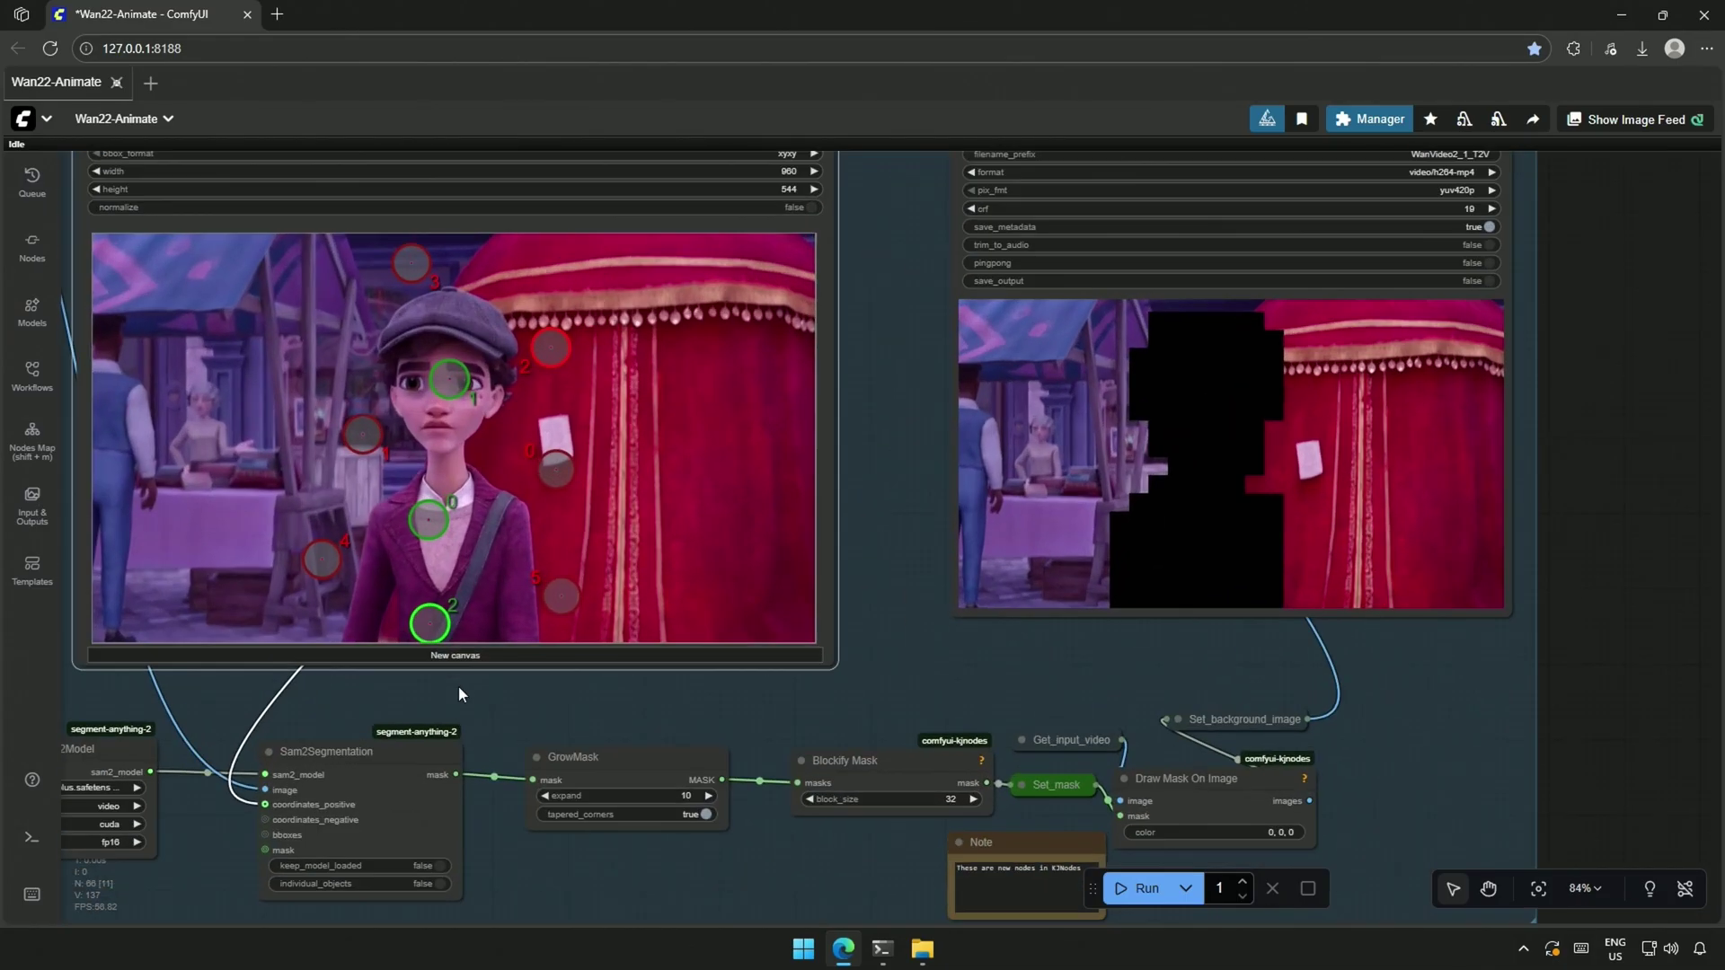
Step: Reset the Points Editor to one face point and one chest point, then run in full screen
{"action": "left_click", "coordinate": [447, 656]}
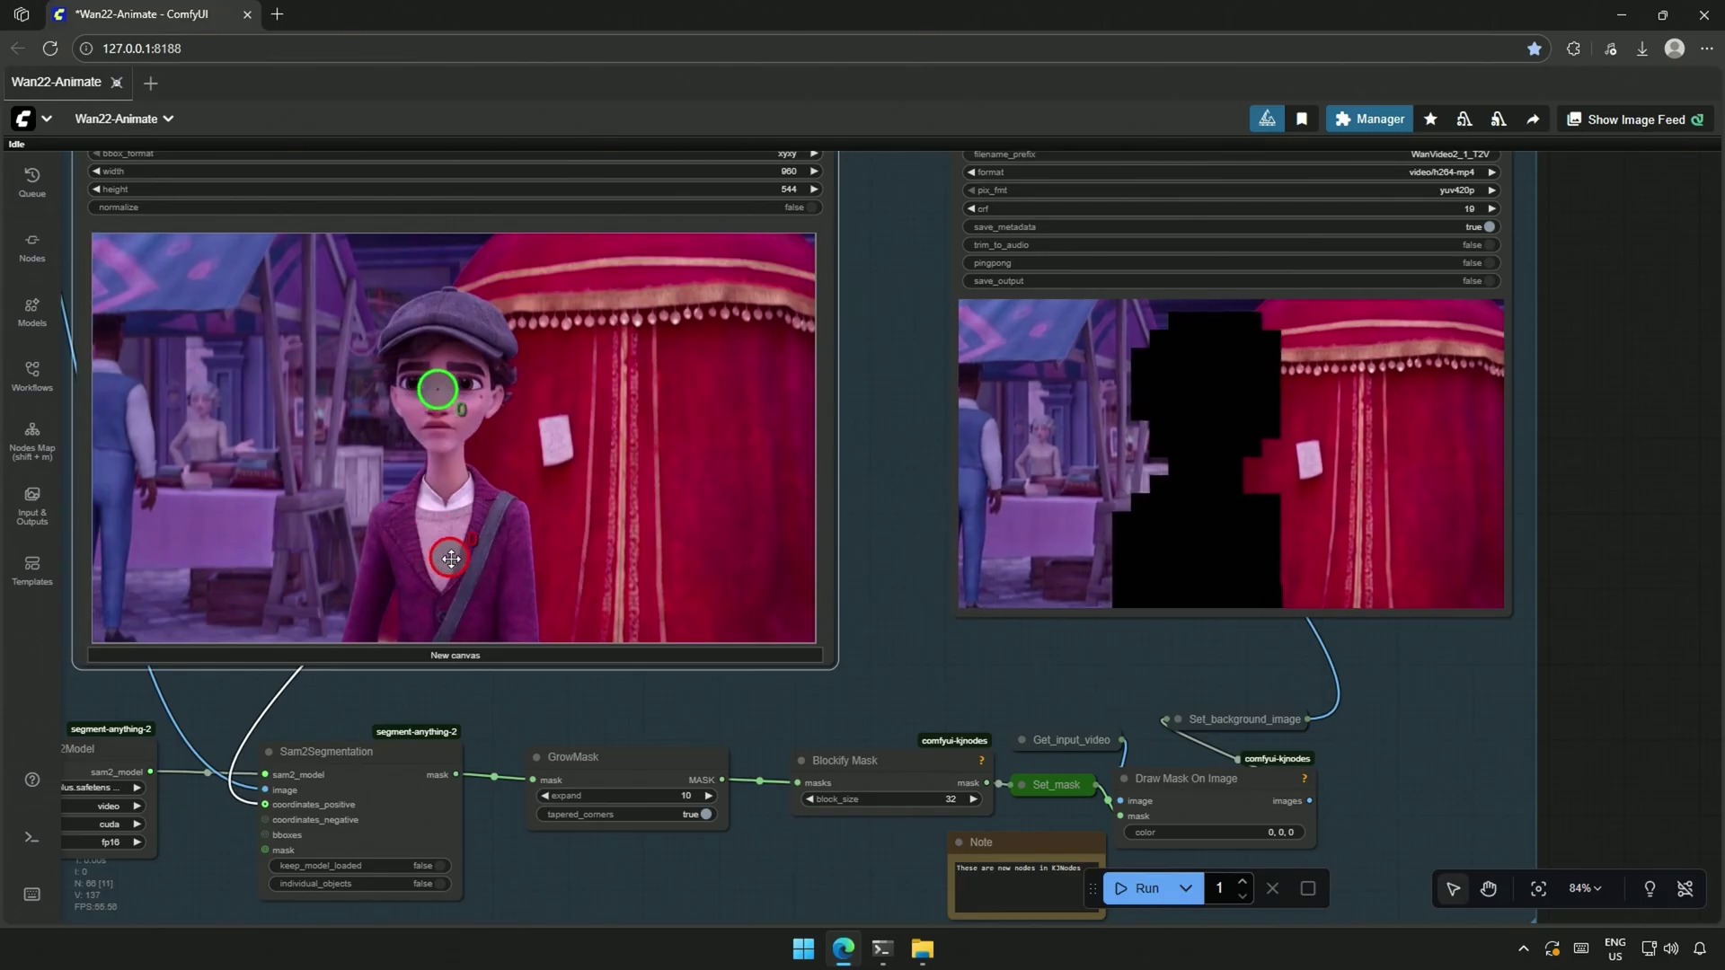
{"action": "left_click", "coordinate": [1132, 889]}
{"action": "key", "text": "F11"}
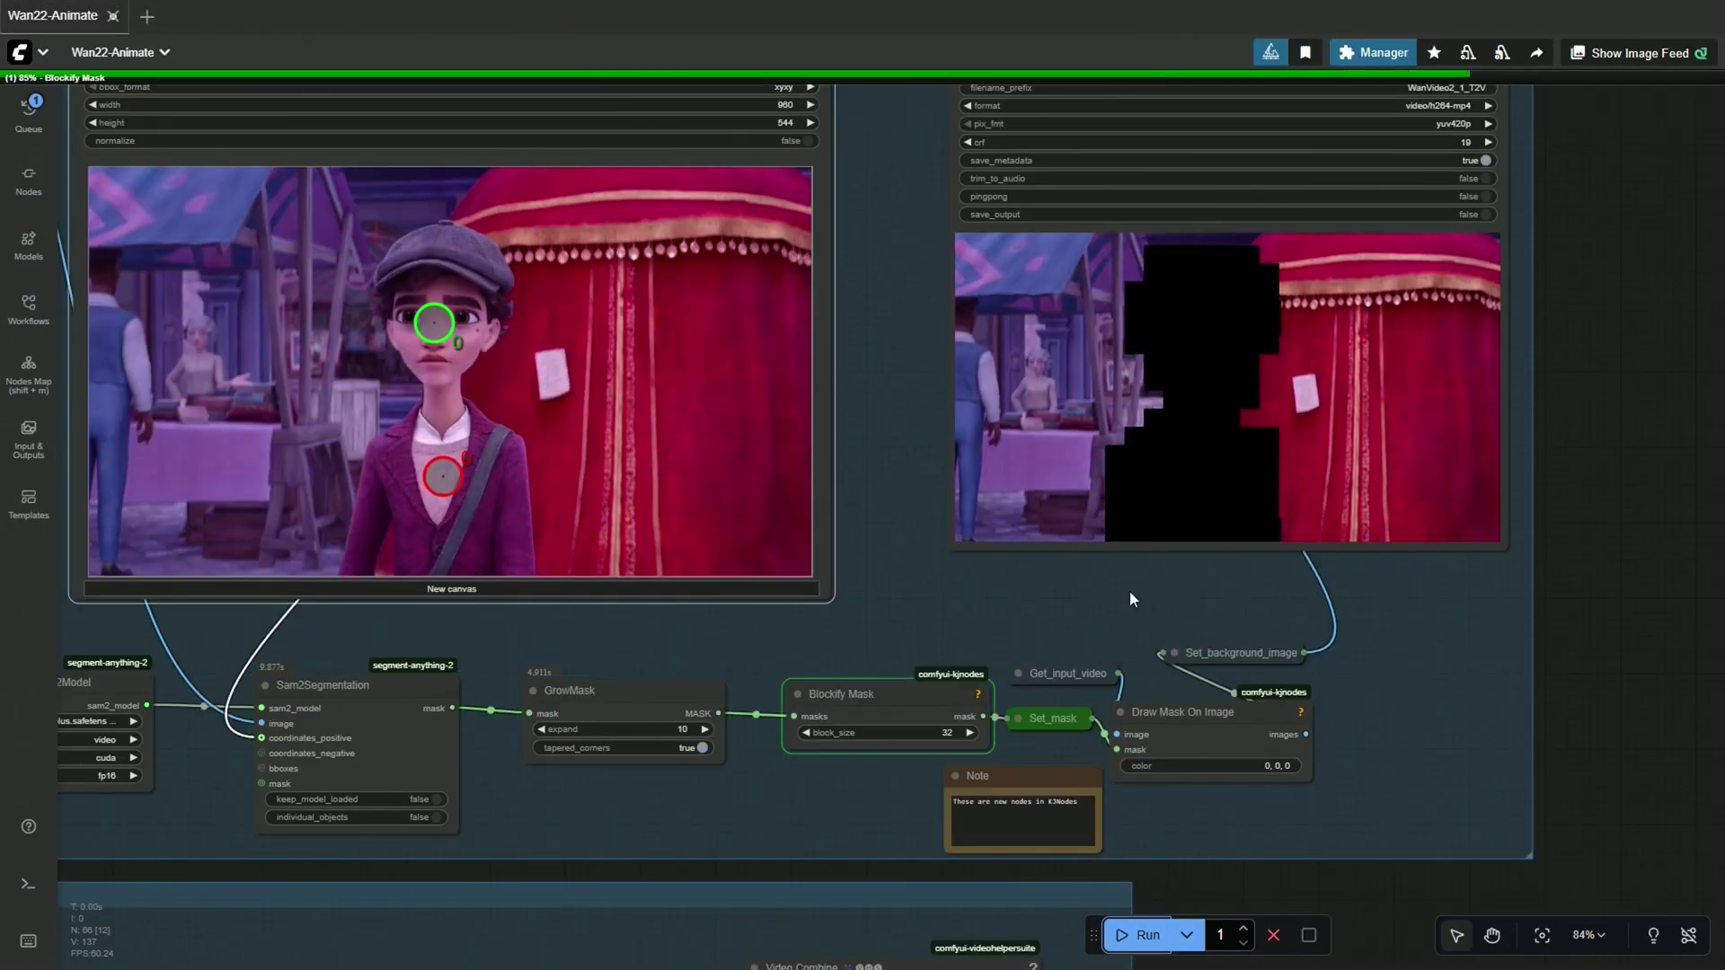
{"action": "scroll", "coordinate": [1130, 591], "scroll_direction": "down", "scroll_amount": 3}
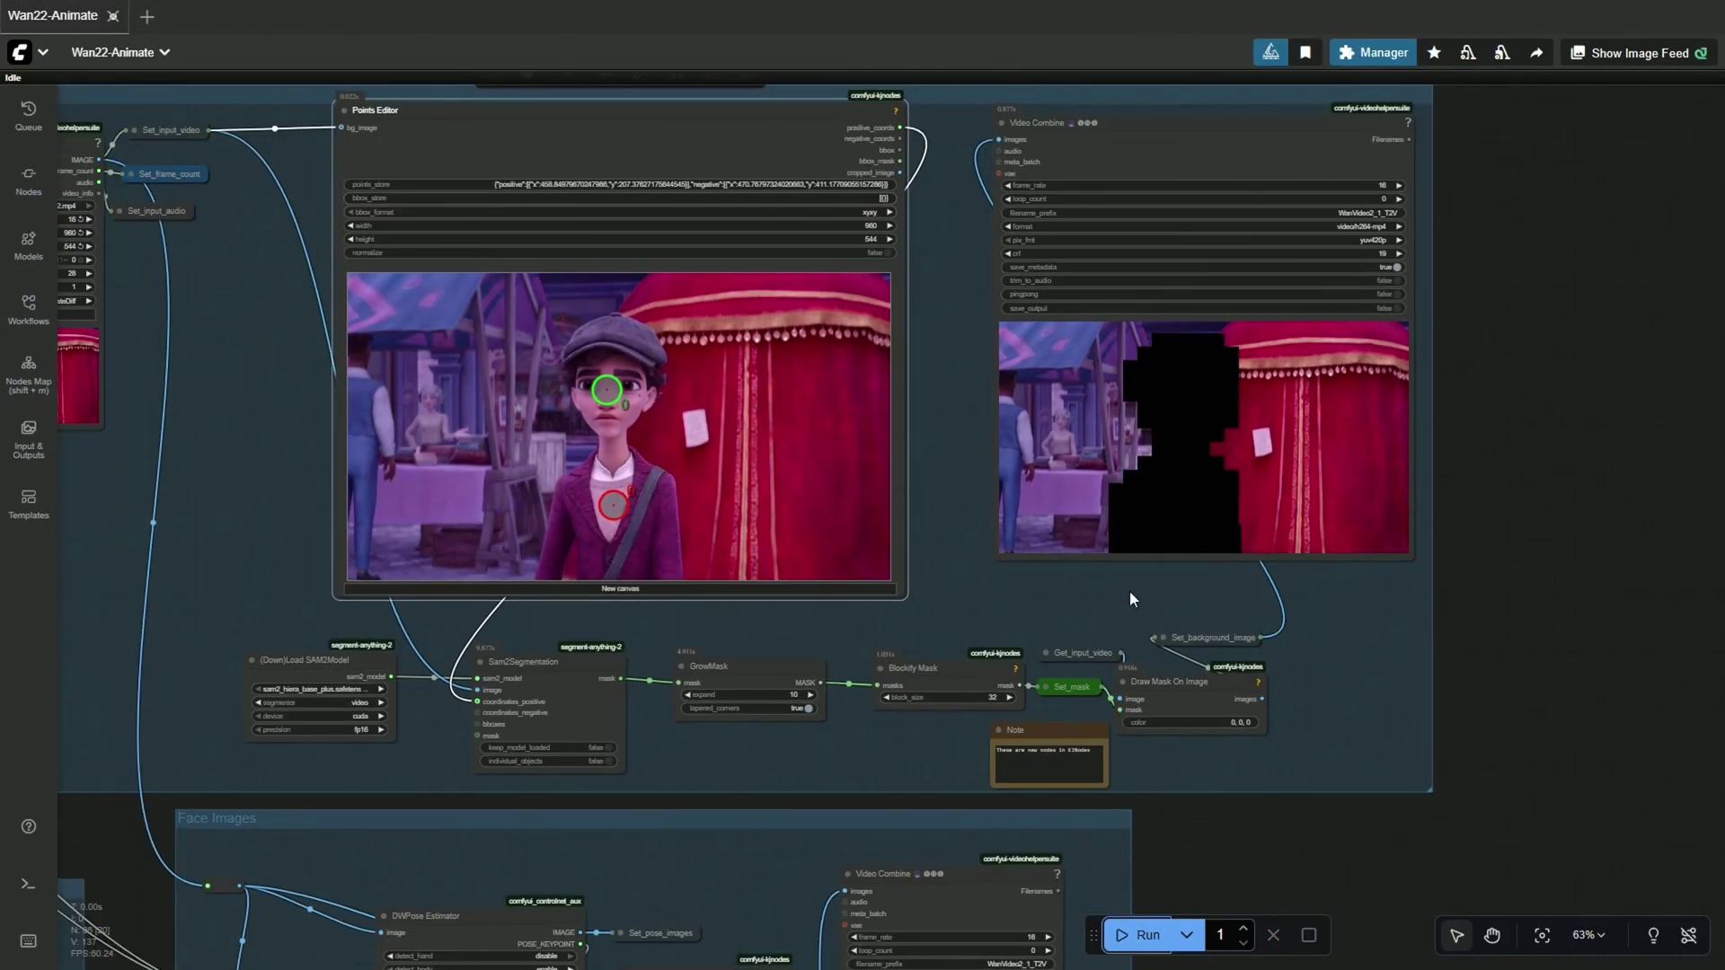
Step: Select the Points Editor node and queue another run with Ctrl+Enter
{"action": "left_click", "coordinate": [900, 309]}
{"action": "scroll", "coordinate": [899, 309], "scroll_direction": "up", "scroll_amount": 3}
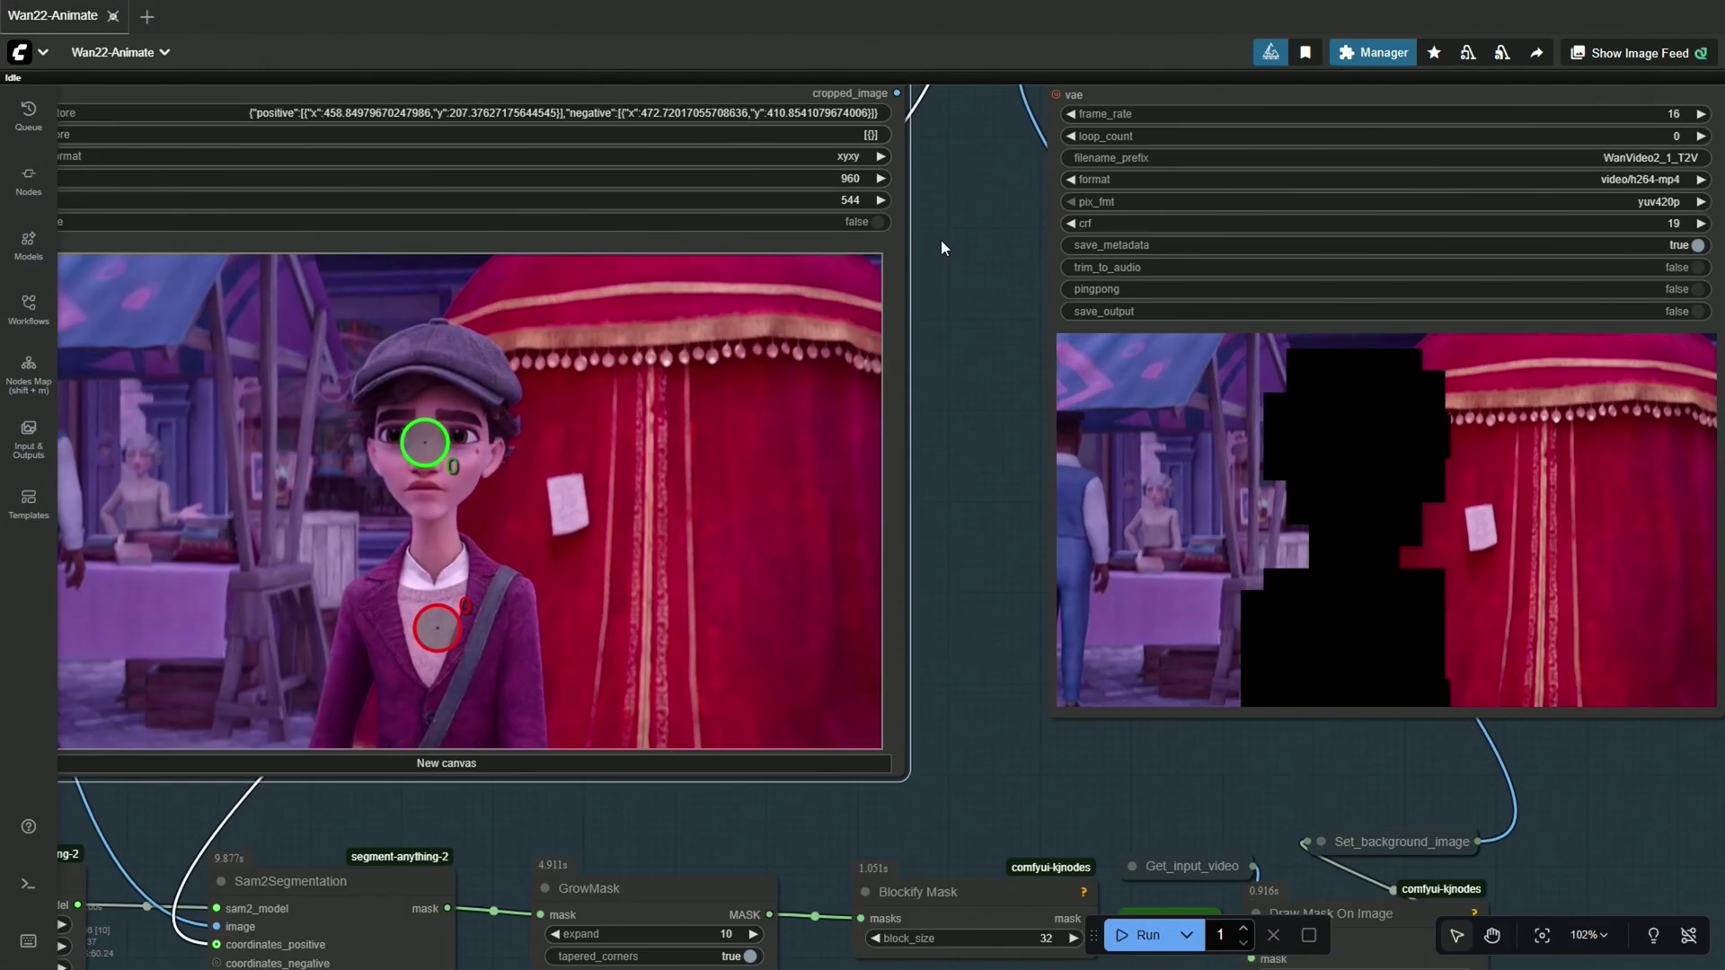
{"action": "scroll", "coordinate": [940, 239], "scroll_direction": "up", "scroll_amount": 4}
{"action": "scroll", "coordinate": [789, 379], "scroll_direction": "up", "scroll_amount": 2}
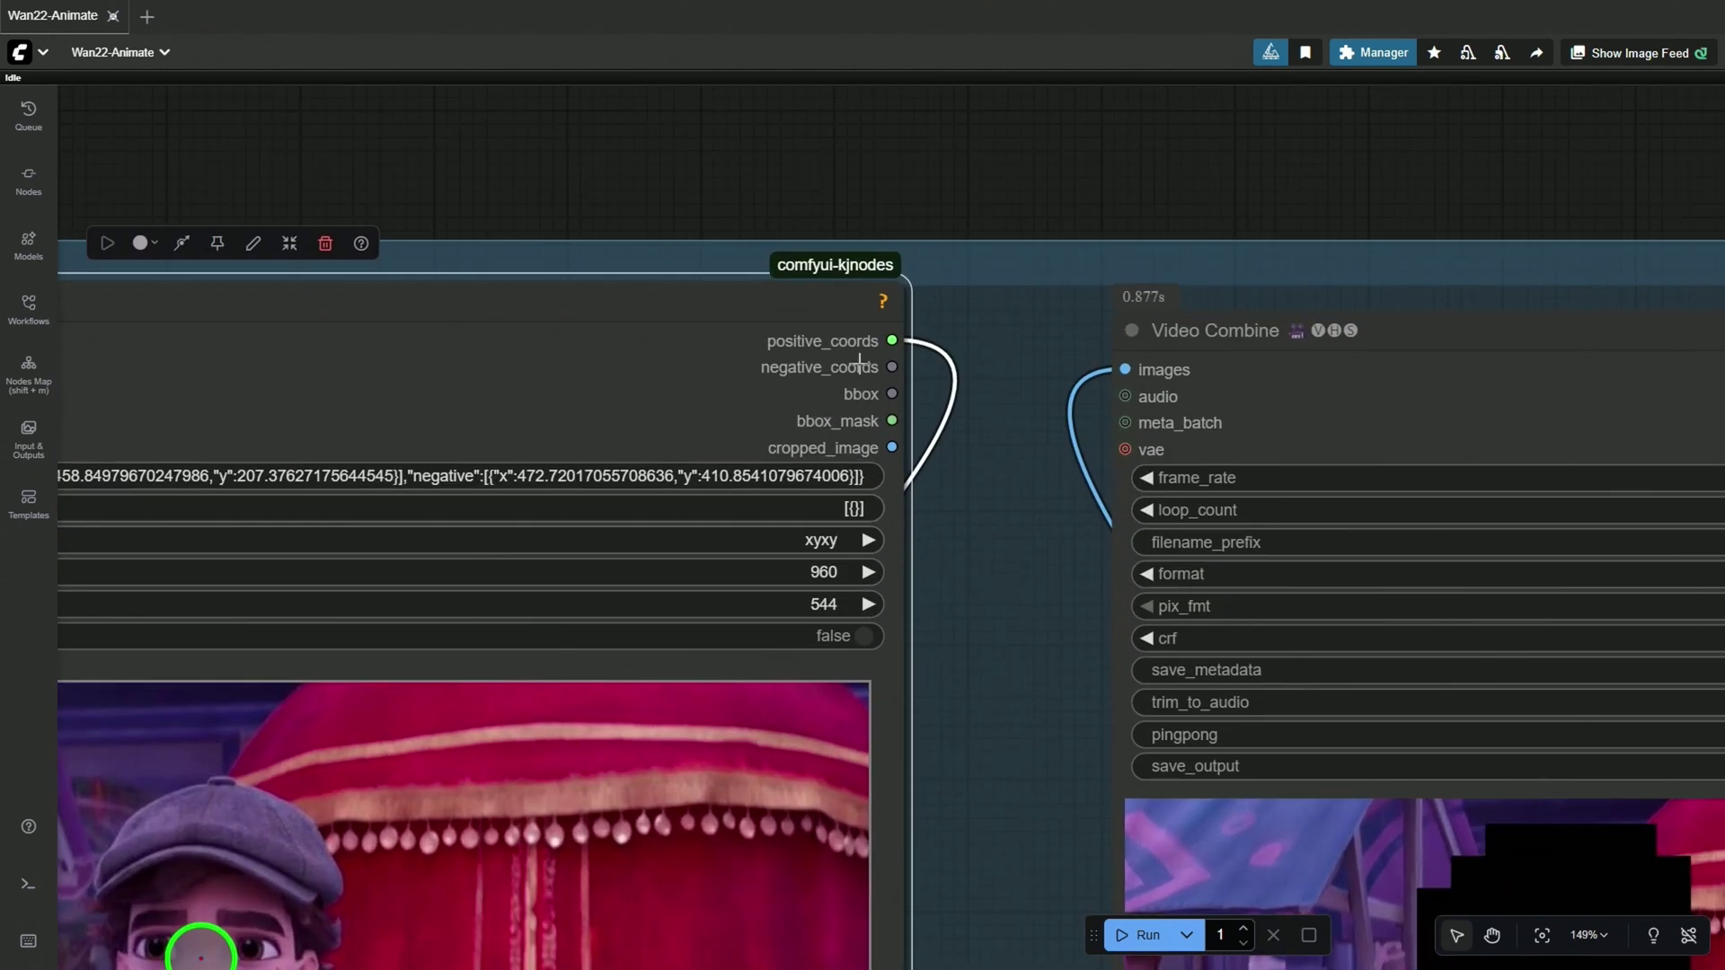
{"action": "scroll", "coordinate": [832, 367], "scroll_direction": "down", "scroll_amount": 2}
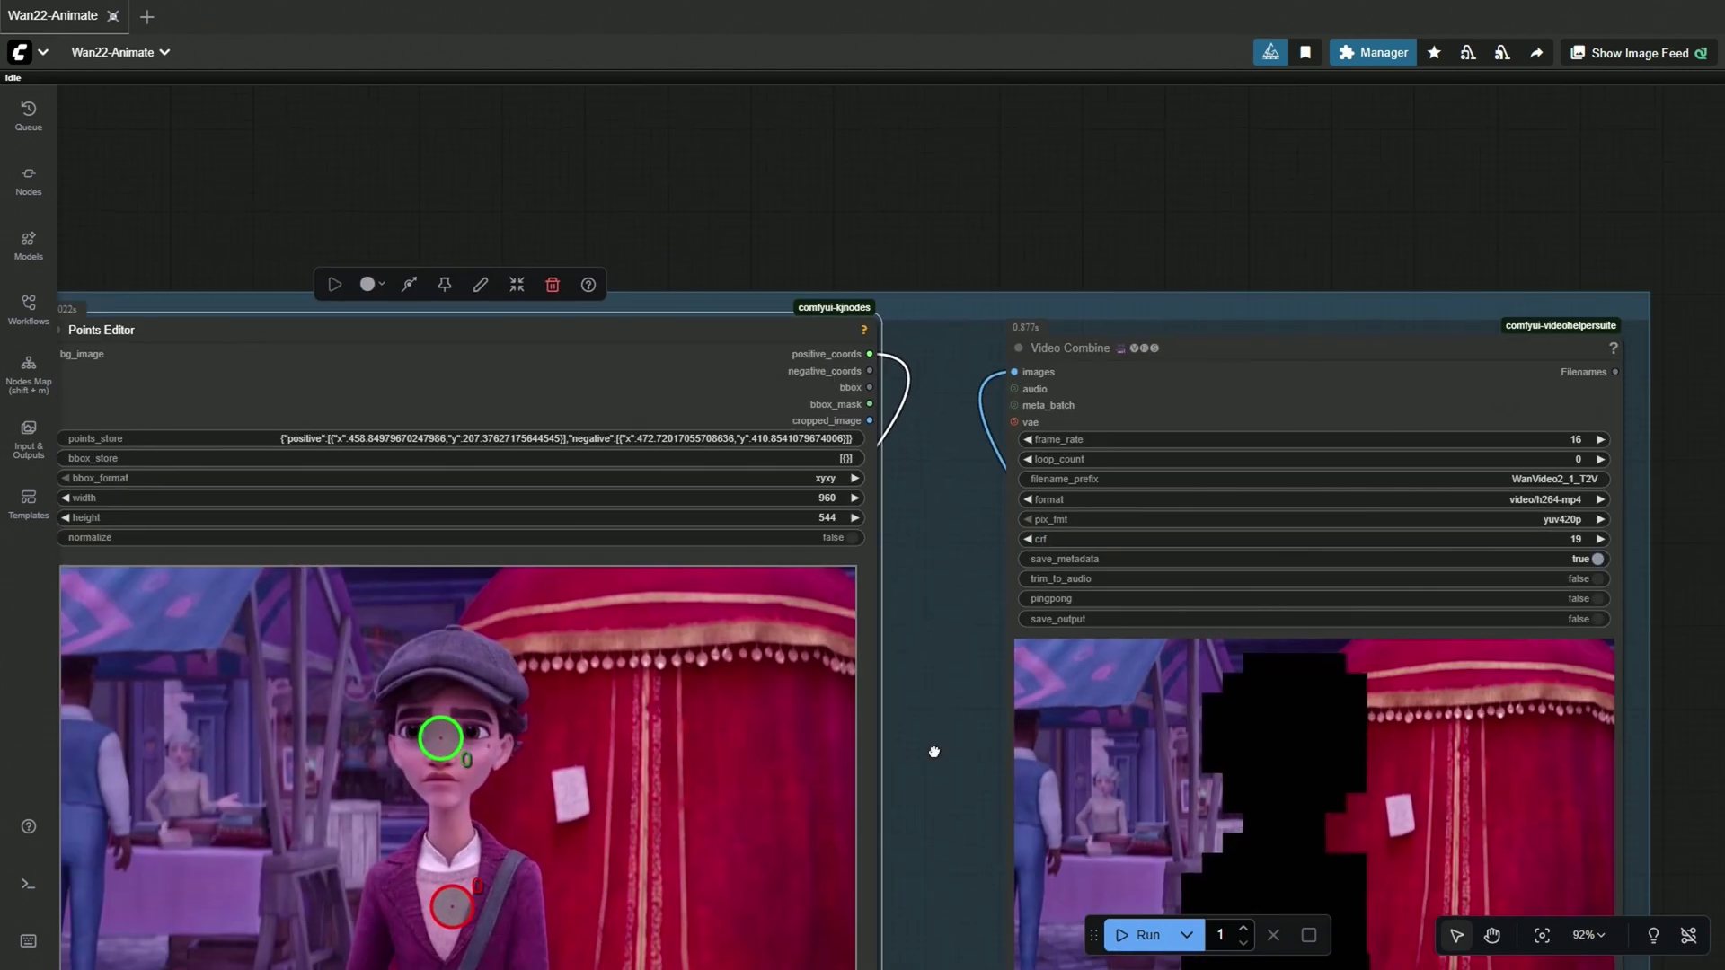
{"action": "scroll", "coordinate": [933, 527], "scroll_direction": "down", "scroll_amount": 3}
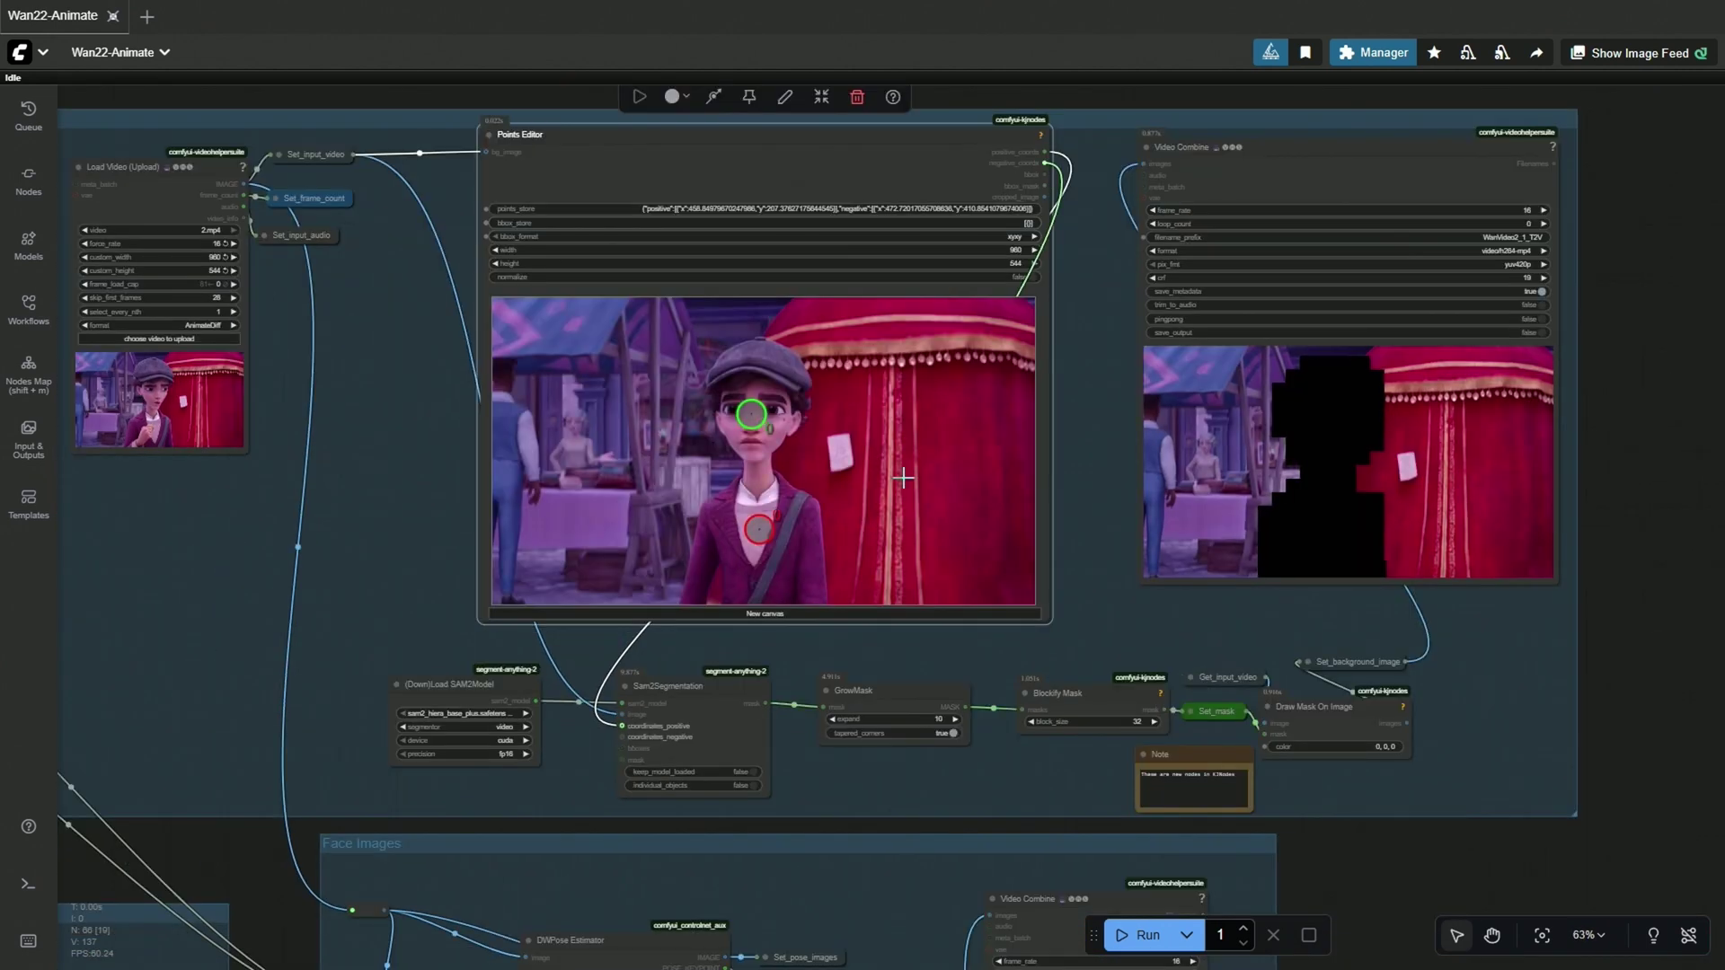
{"action": "scroll", "coordinate": [706, 721], "scroll_direction": "up", "scroll_amount": 3}
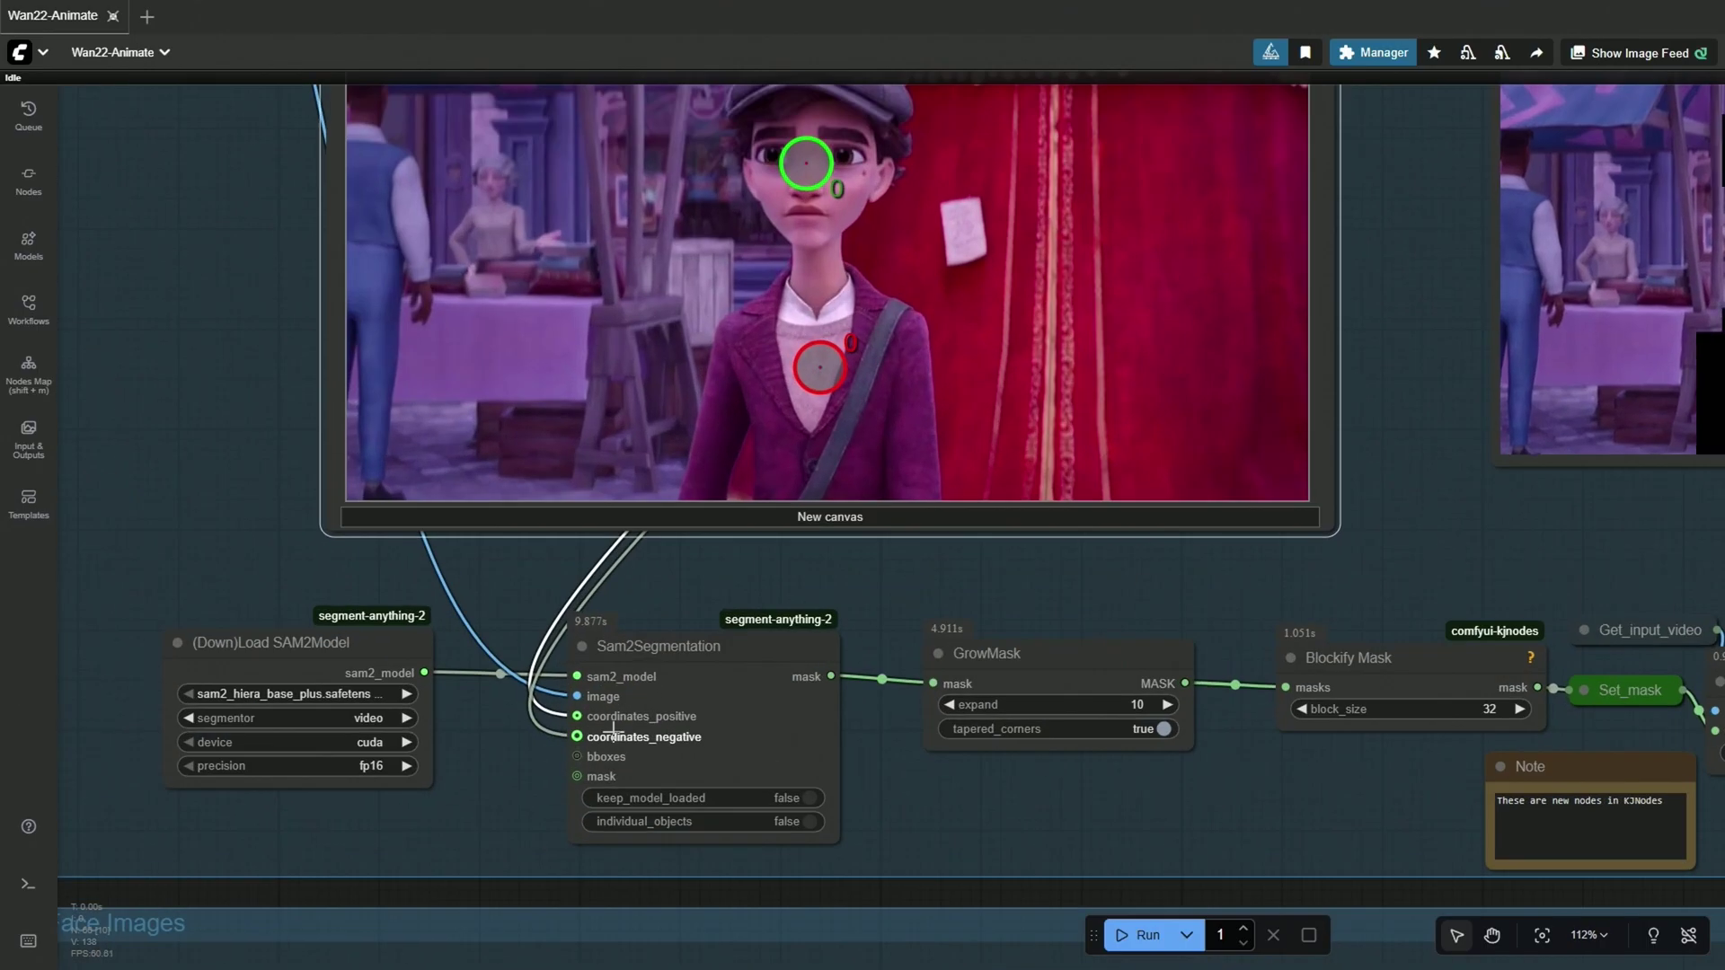
{"action": "scroll", "coordinate": [640, 741], "scroll_direction": "down", "scroll_amount": 4}
{"action": "scroll", "coordinate": [918, 654], "scroll_direction": "down", "scroll_amount": 3}
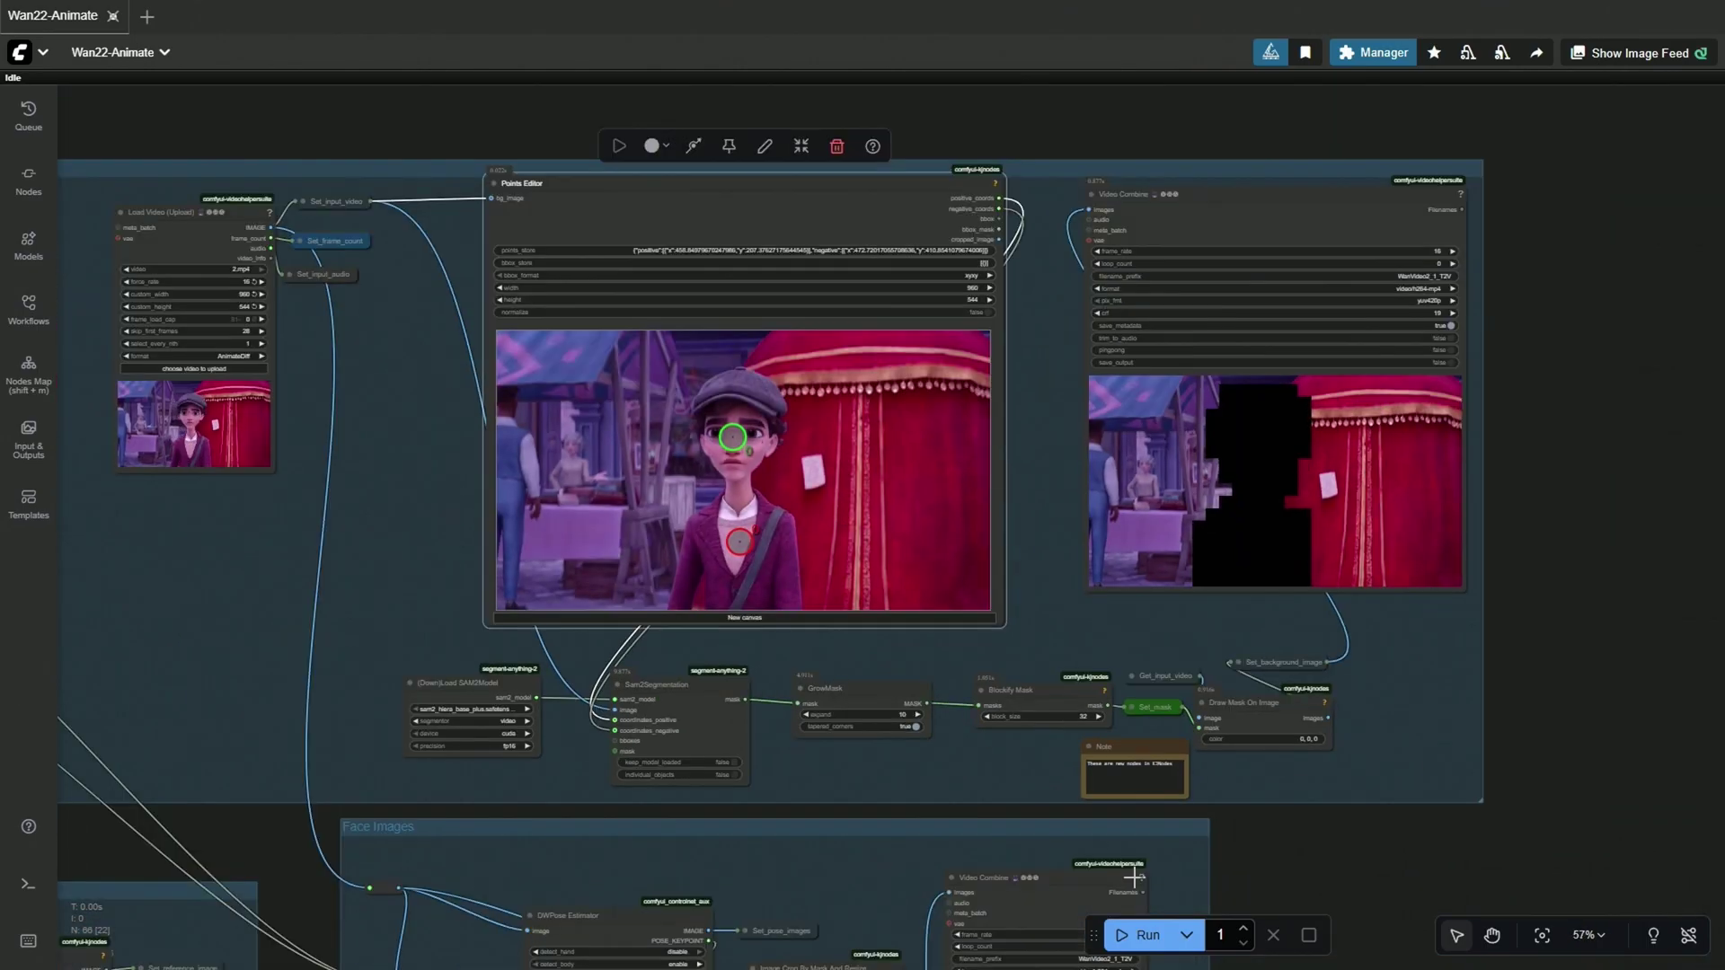
{"action": "key", "text": "ctrl+Return"}
{"action": "left_click_drag", "start_coordinate": [1047, 610], "coordinate": [1075, 573]}
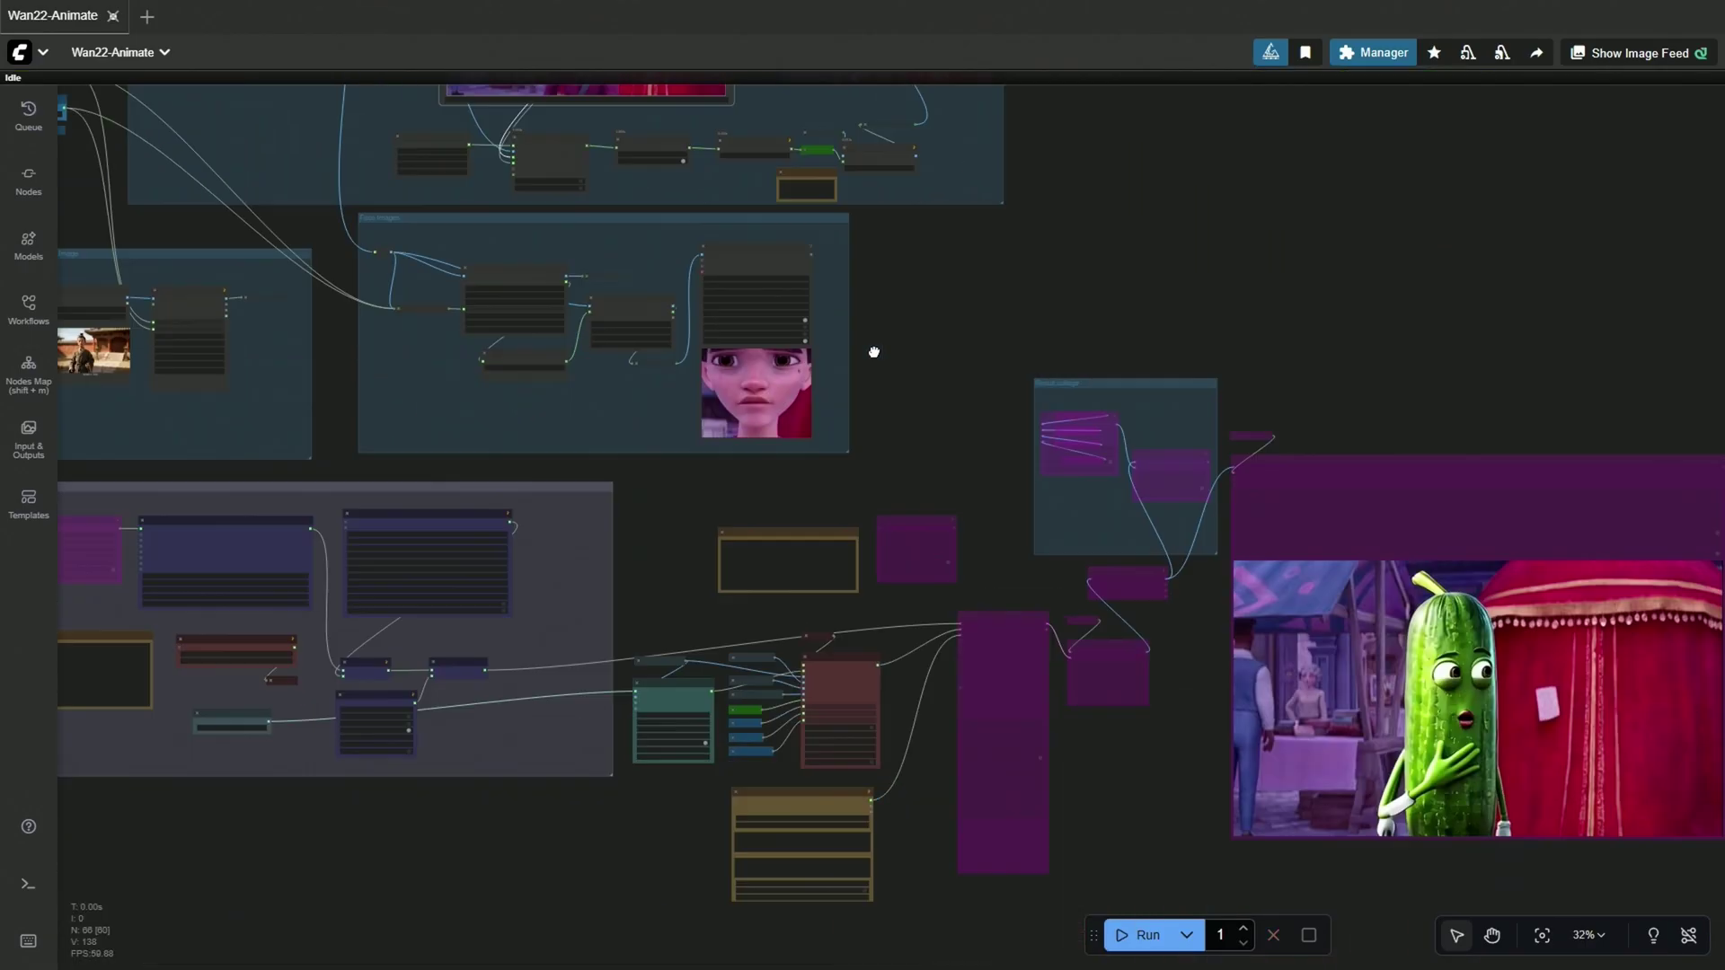
Step: Re-enable the generation nodes, run the workflow, and move the reference image above the output
{"action": "left_click_drag", "start_coordinate": [932, 377], "coordinate": [1225, 435]}
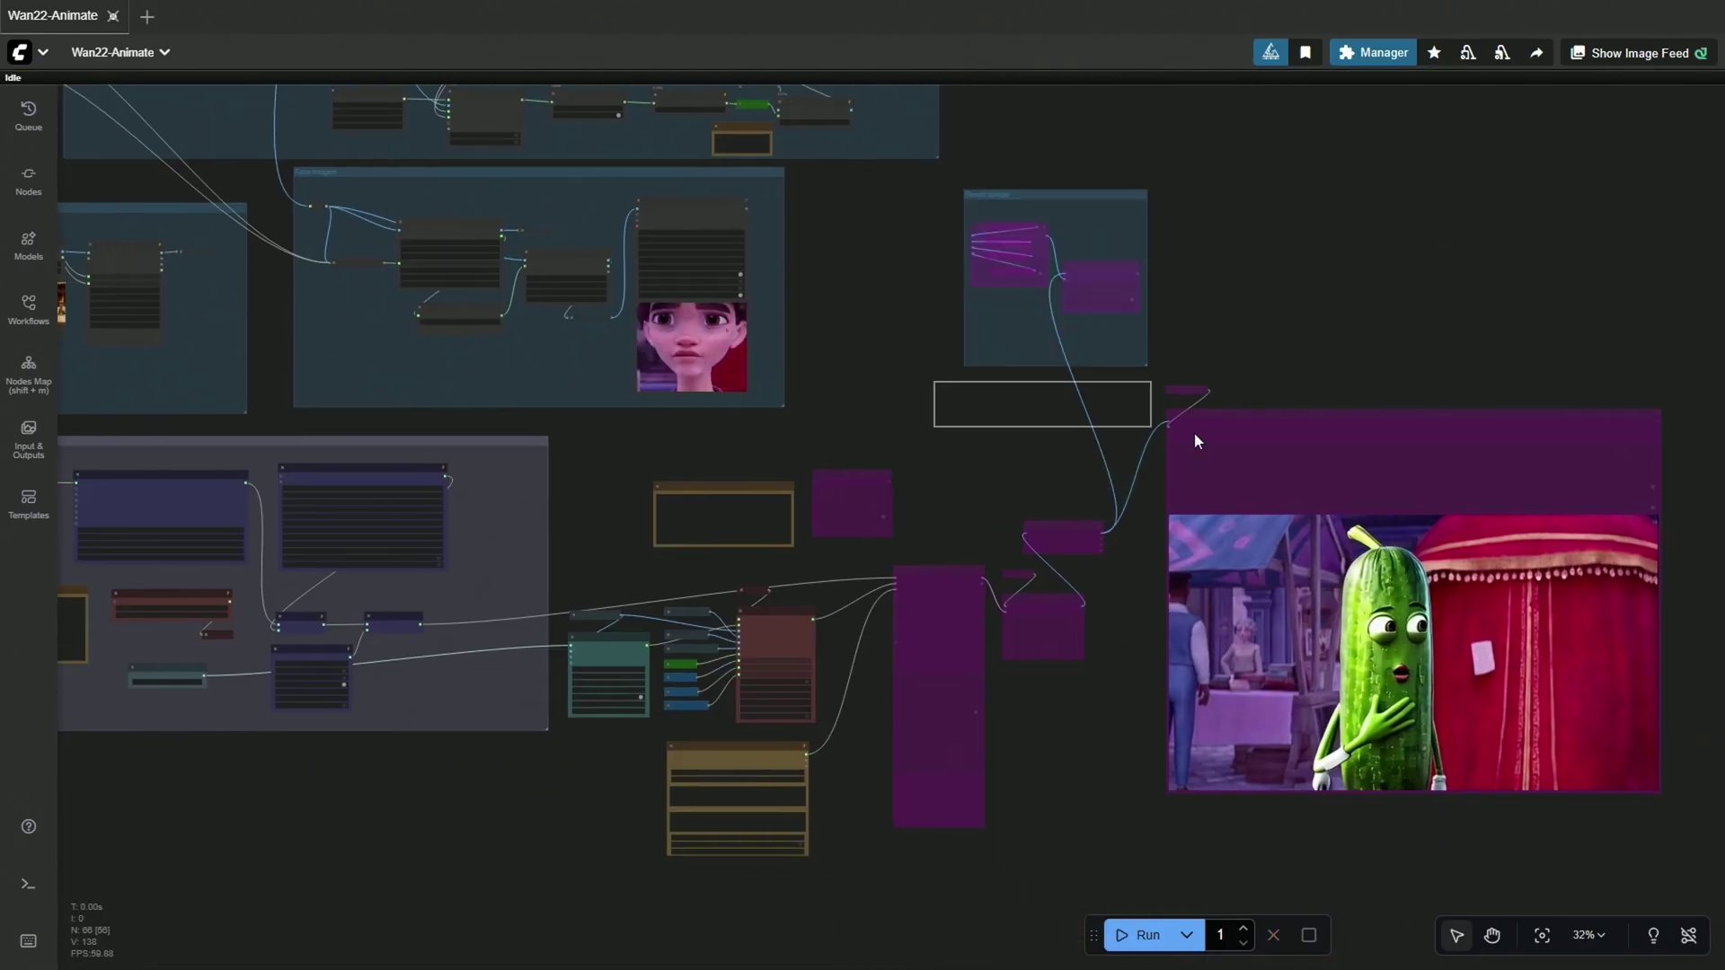
{"action": "left_click", "coordinate": [1124, 939]}
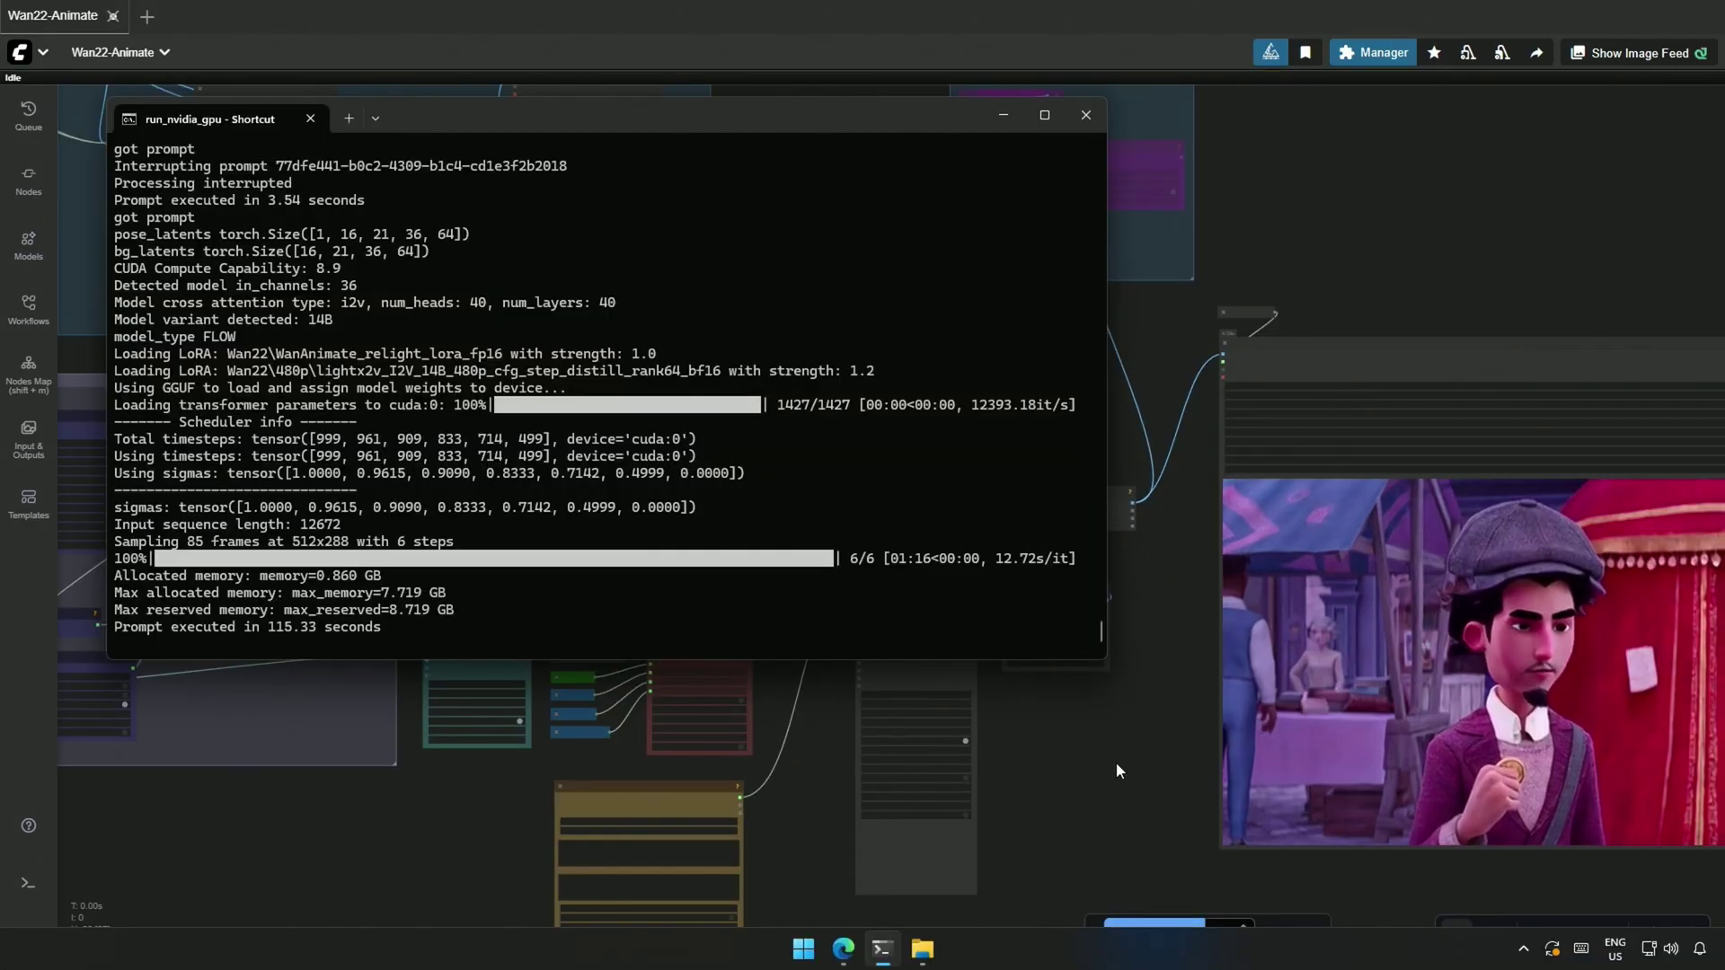
{"action": "left_click", "coordinate": [1116, 771]}
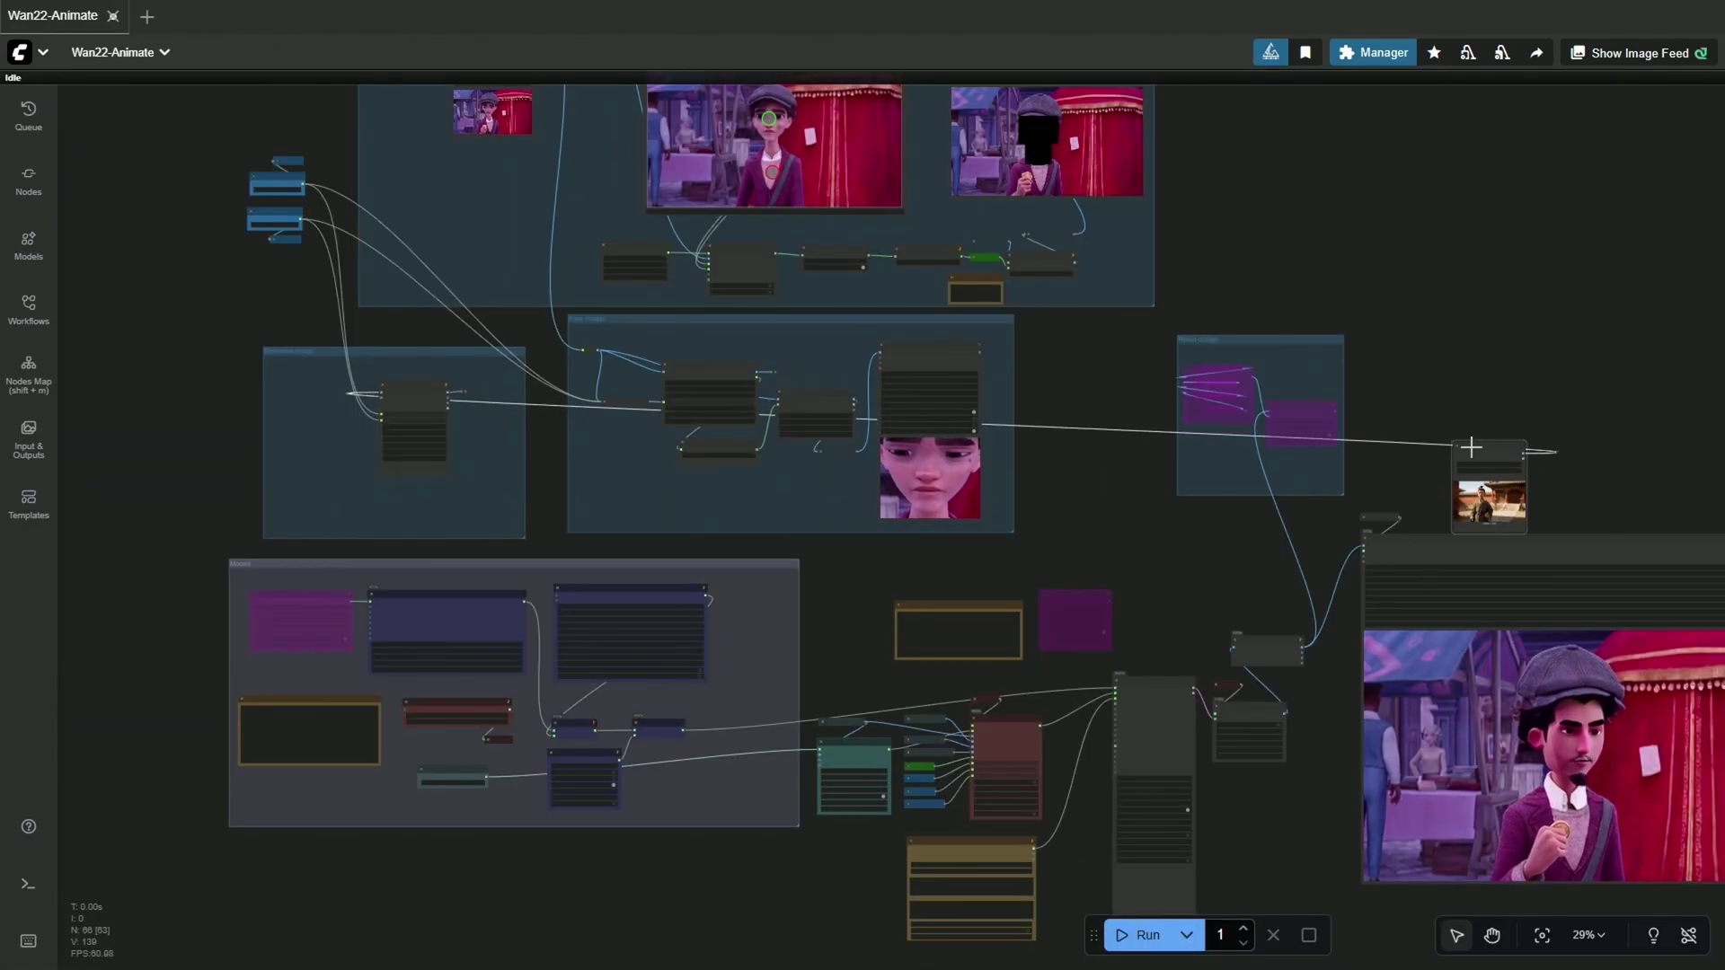
{"action": "scroll", "coordinate": [1336, 780], "scroll_direction": "up", "scroll_amount": 3}
{"action": "scroll", "coordinate": [1292, 423], "scroll_direction": "up", "scroll_amount": 2}
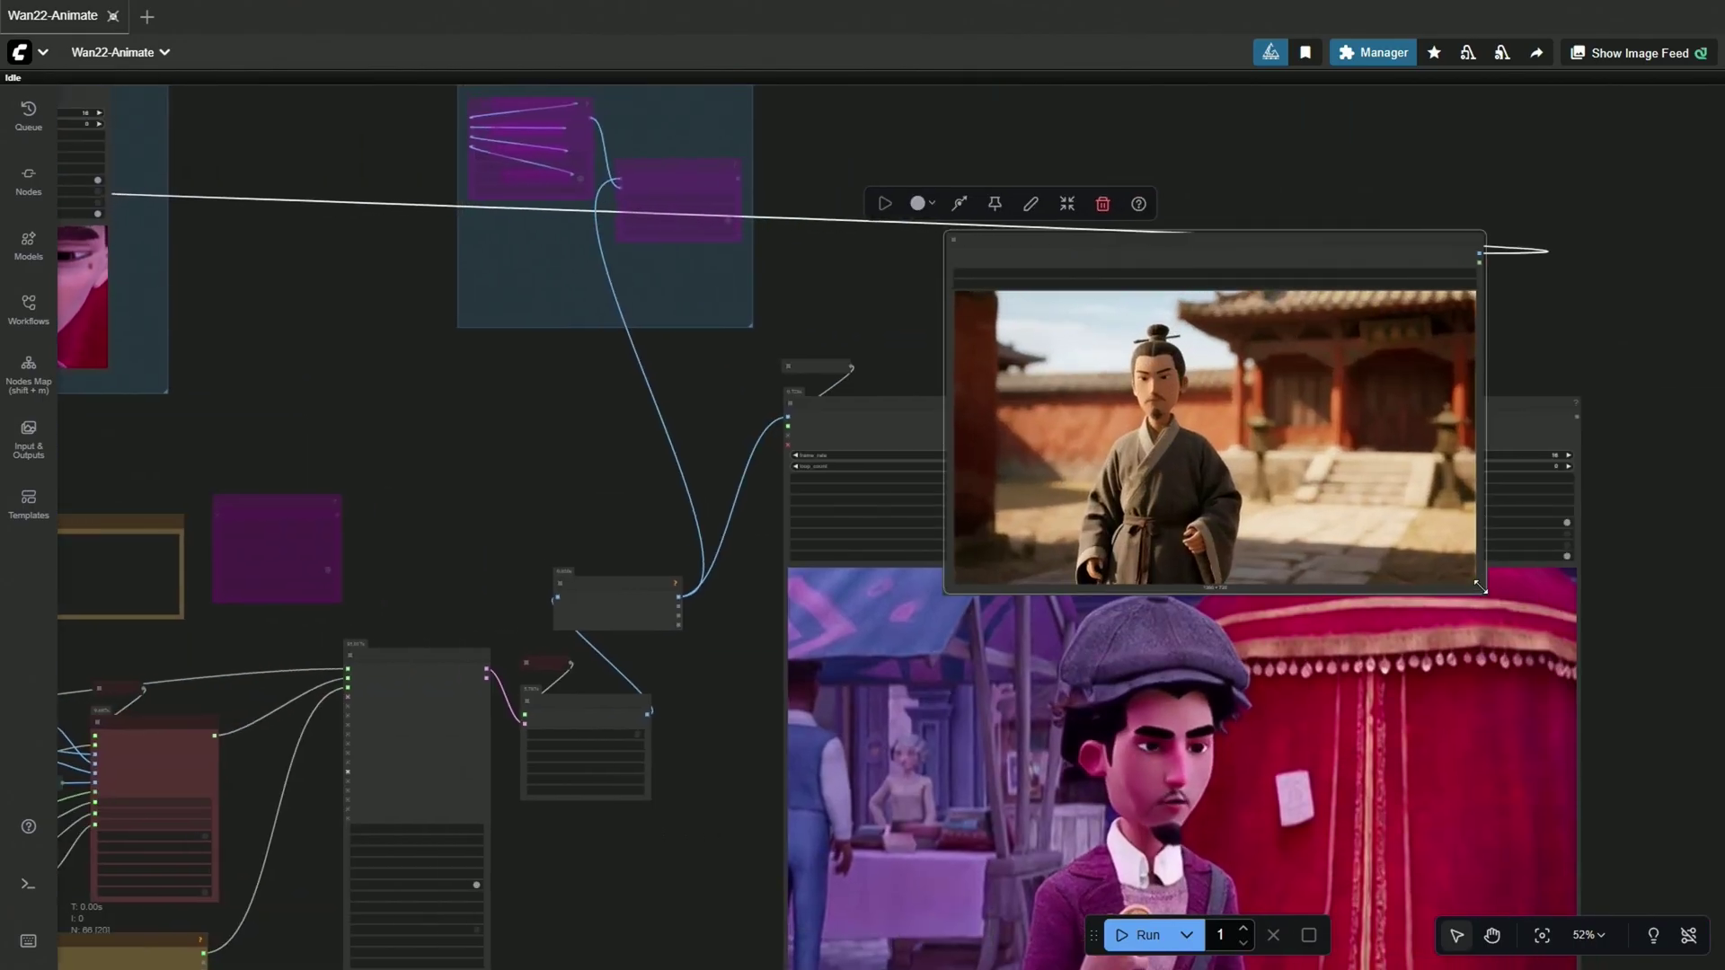
{"action": "left_click_drag", "start_coordinate": [1236, 238], "coordinate": [1159, 90]}
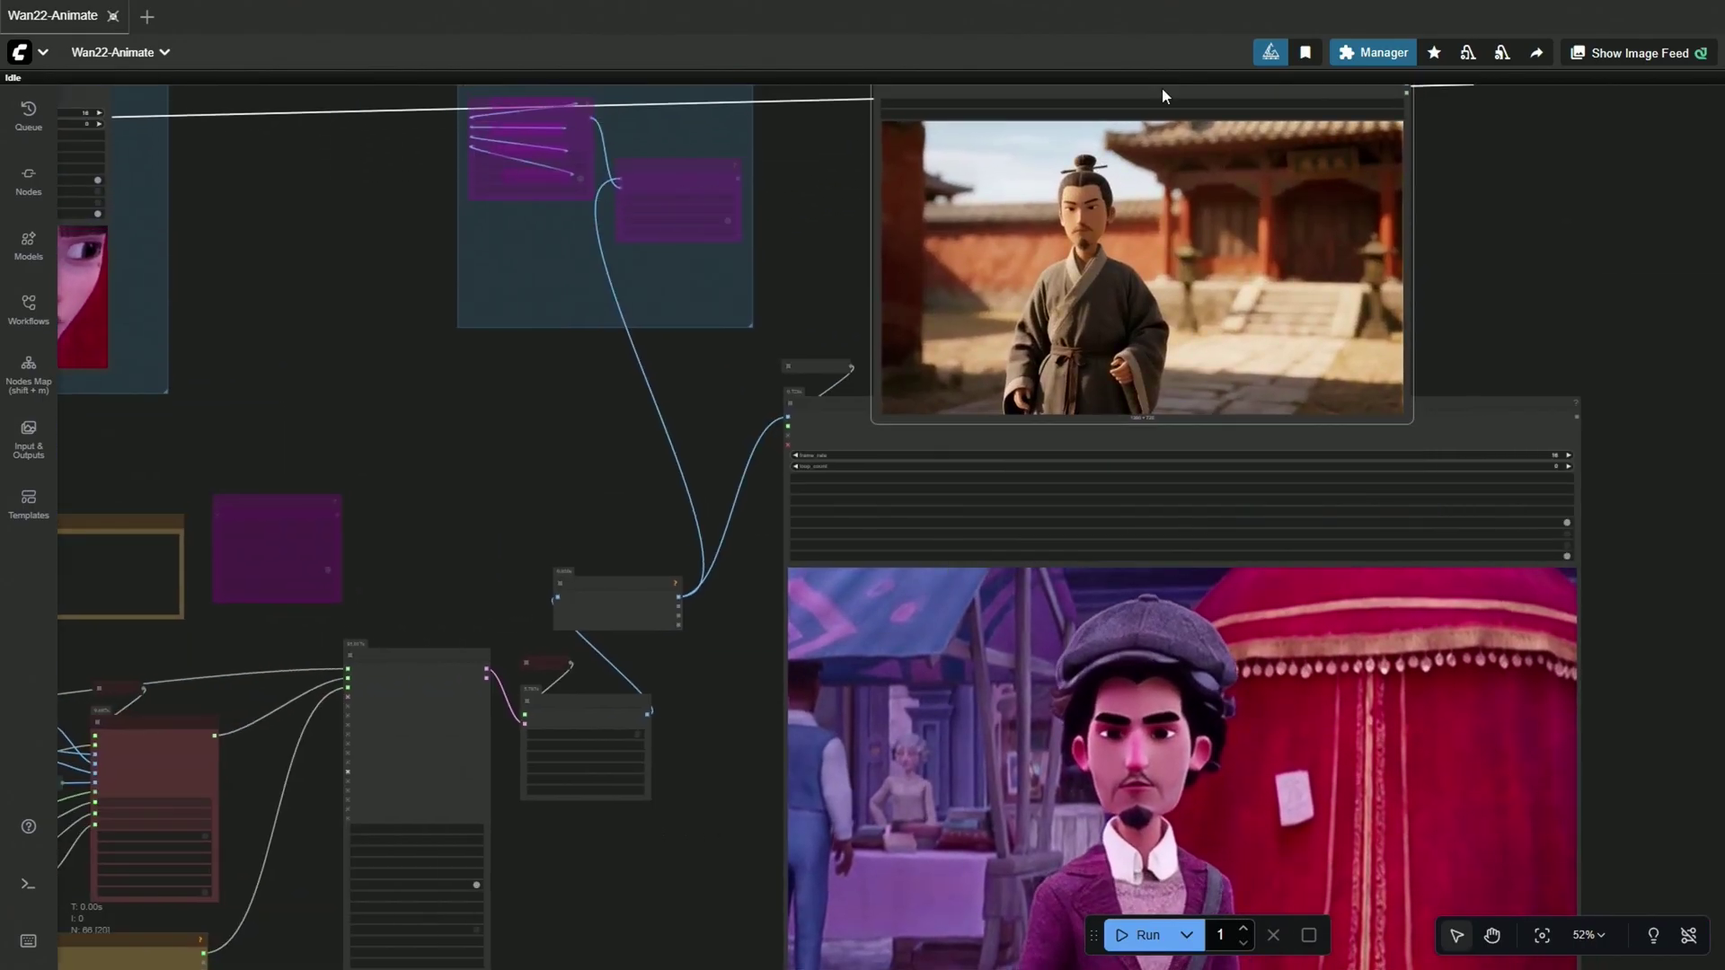
{"action": "scroll", "coordinate": [1606, 735], "scroll_direction": "down", "scroll_amount": 1}
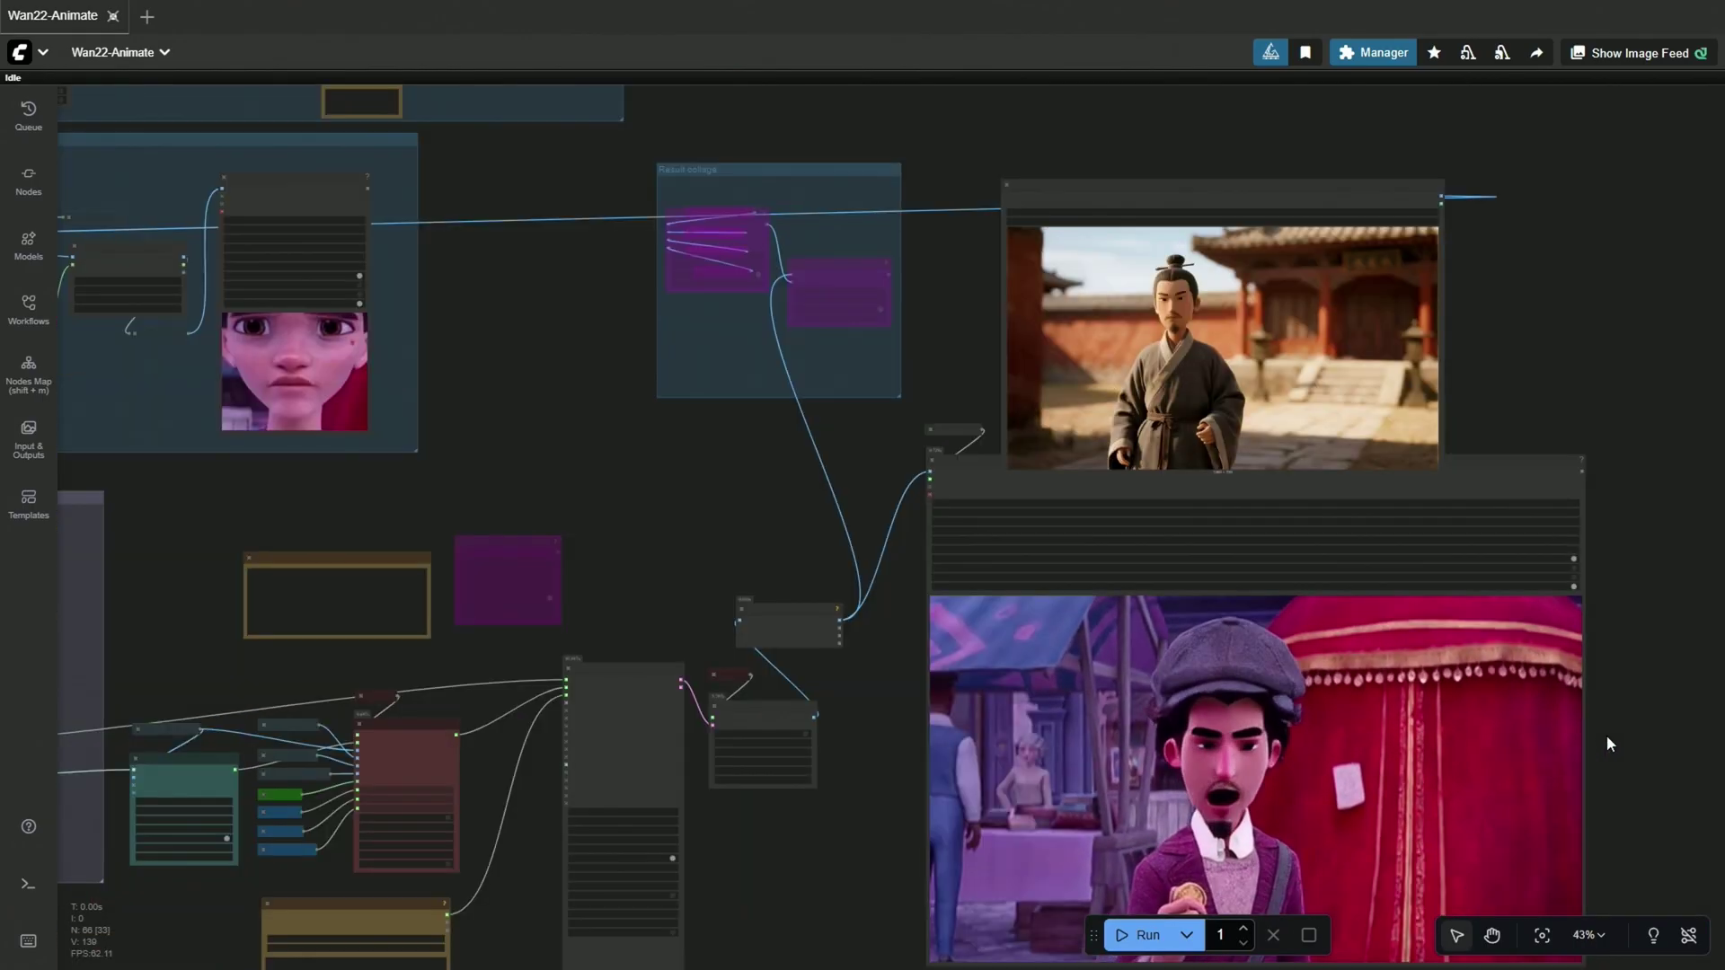
{"action": "scroll", "coordinate": [1630, 770], "scroll_direction": "down", "scroll_amount": 1}
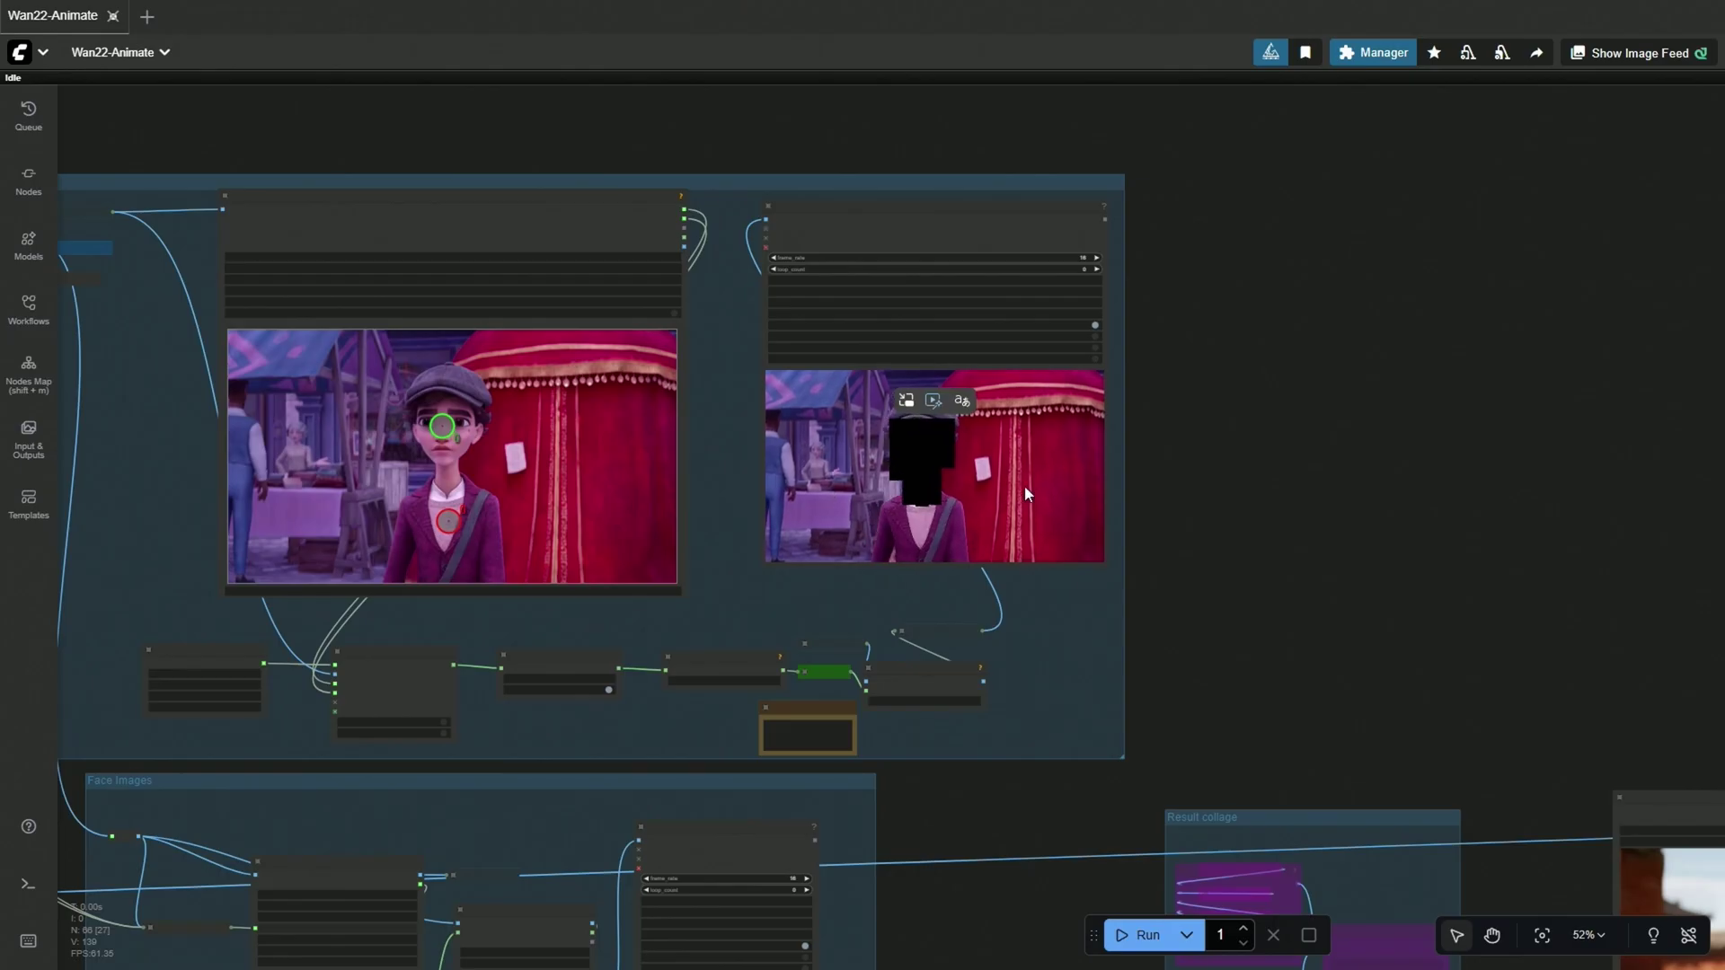
Step: Make room by moving Draw Mask On Image right and Get_input_video up-left
{"action": "left_click_drag", "start_coordinate": [1221, 682], "coordinate": [1456, 605]}
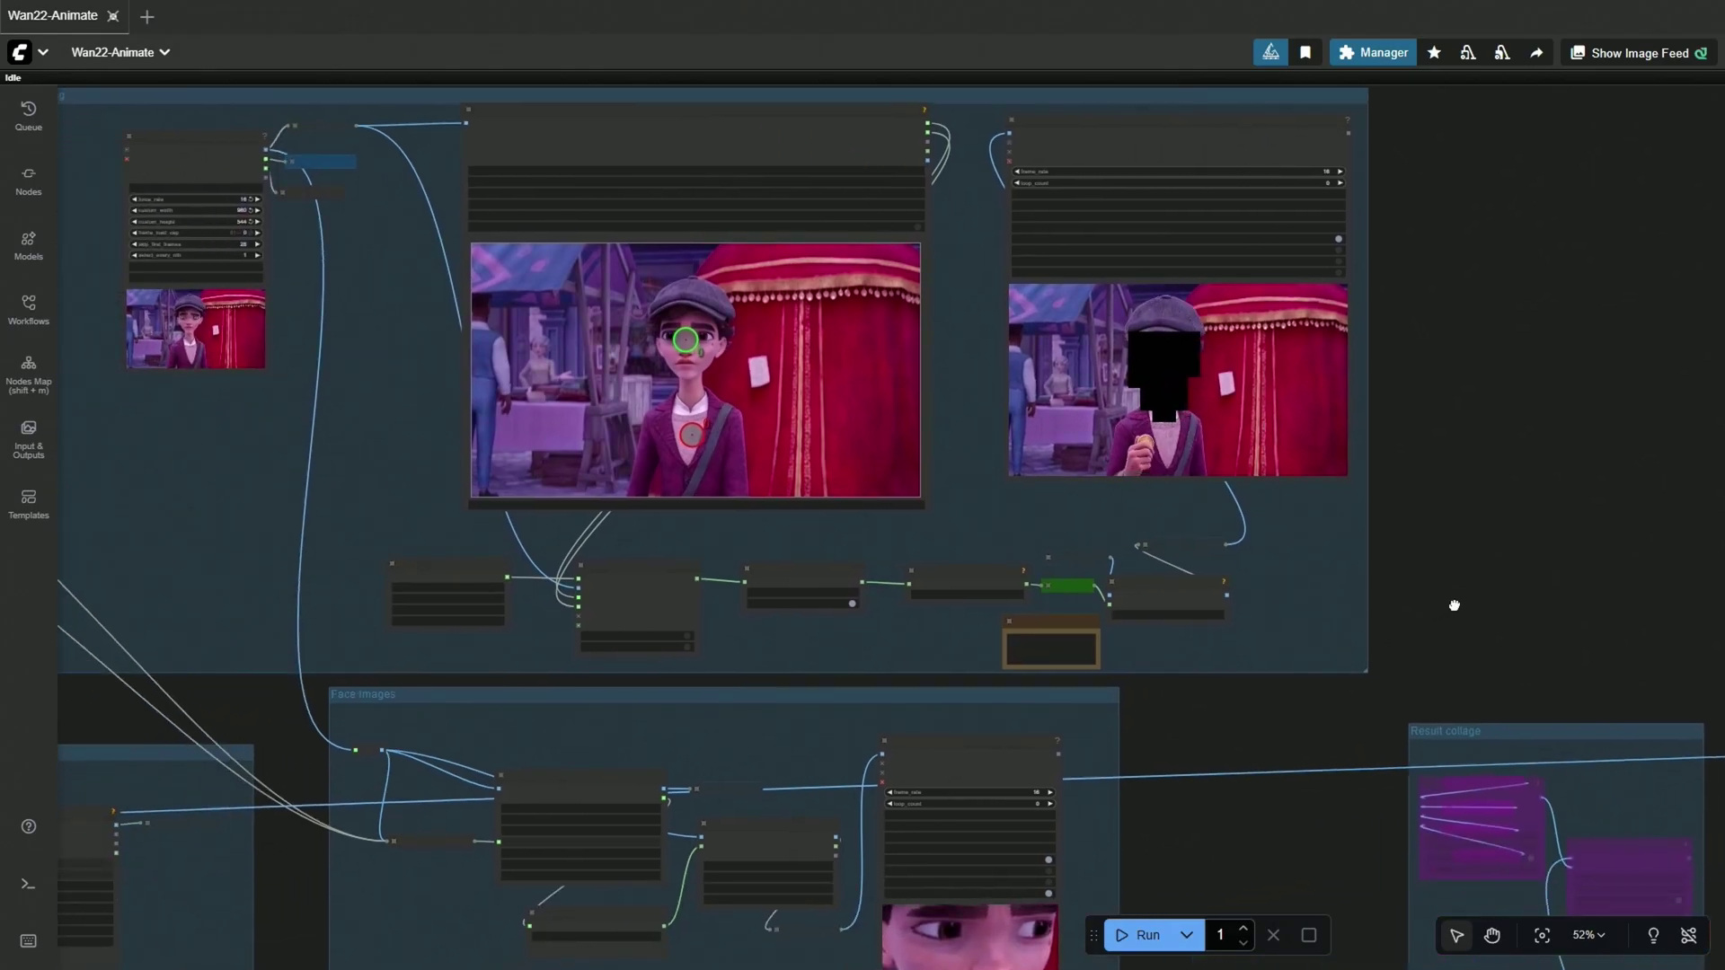
{"action": "scroll", "coordinate": [1171, 512], "scroll_direction": "up", "scroll_amount": 5}
{"action": "scroll", "coordinate": [1364, 660], "scroll_direction": "up", "scroll_amount": 3}
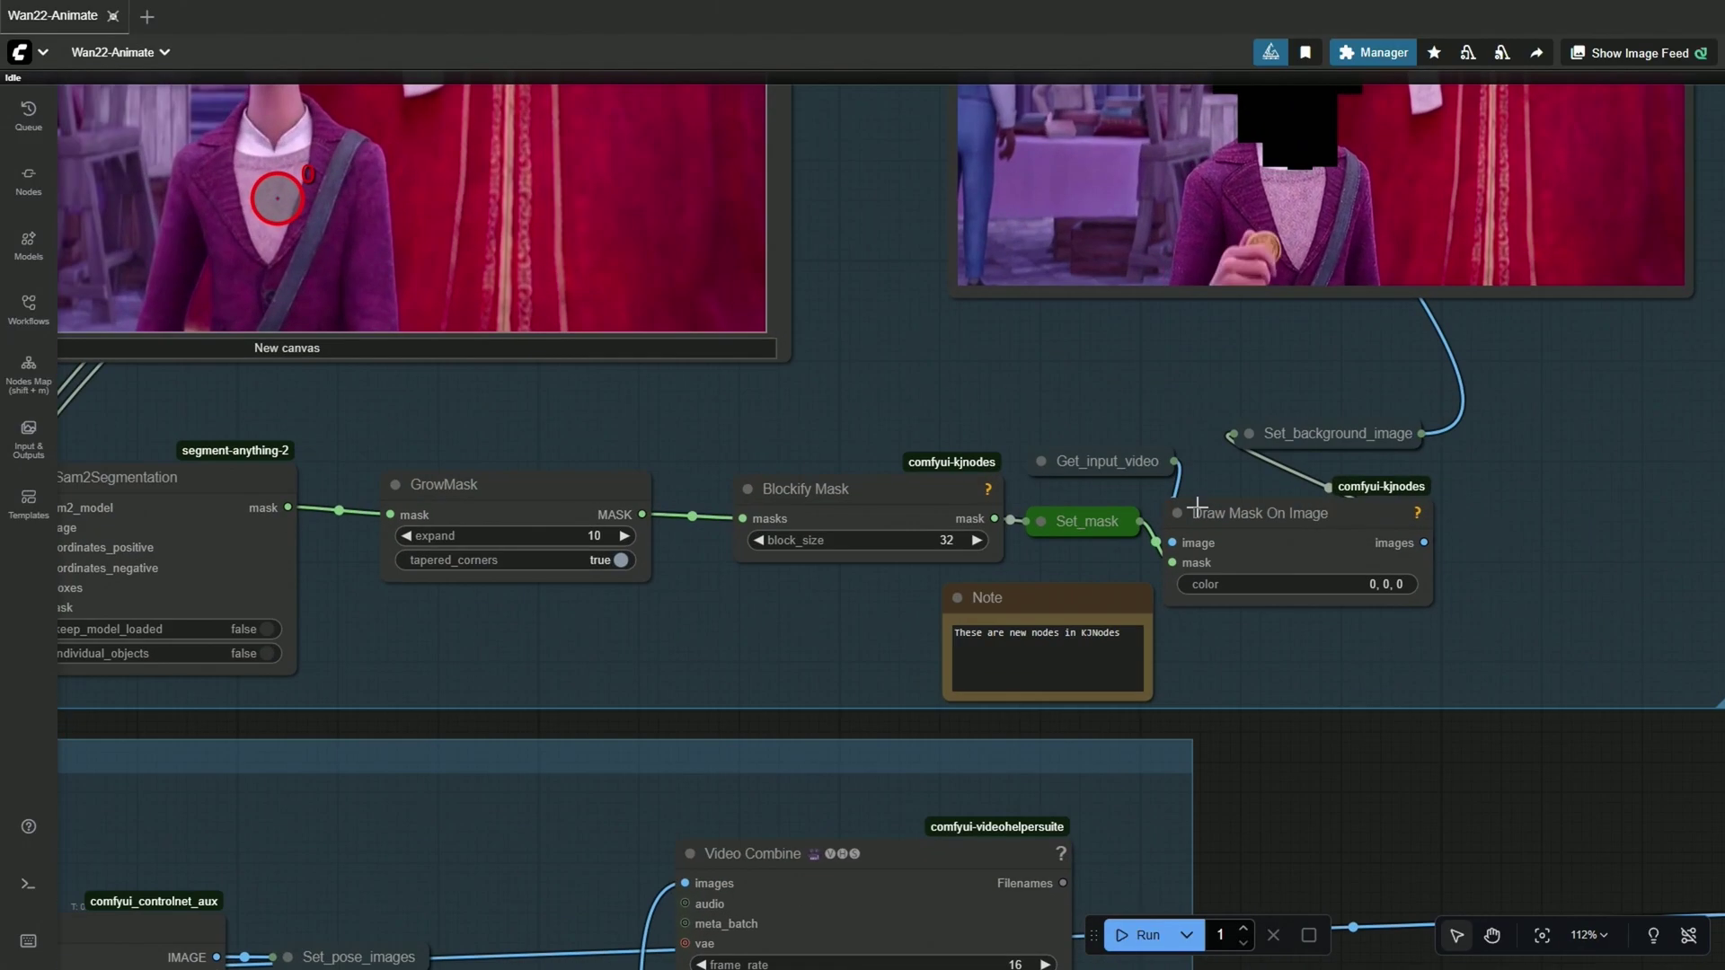
{"action": "left_click_drag", "start_coordinate": [1194, 512], "coordinate": [1295, 508]}
{"action": "left_click_drag", "start_coordinate": [1065, 461], "coordinate": [914, 376]}
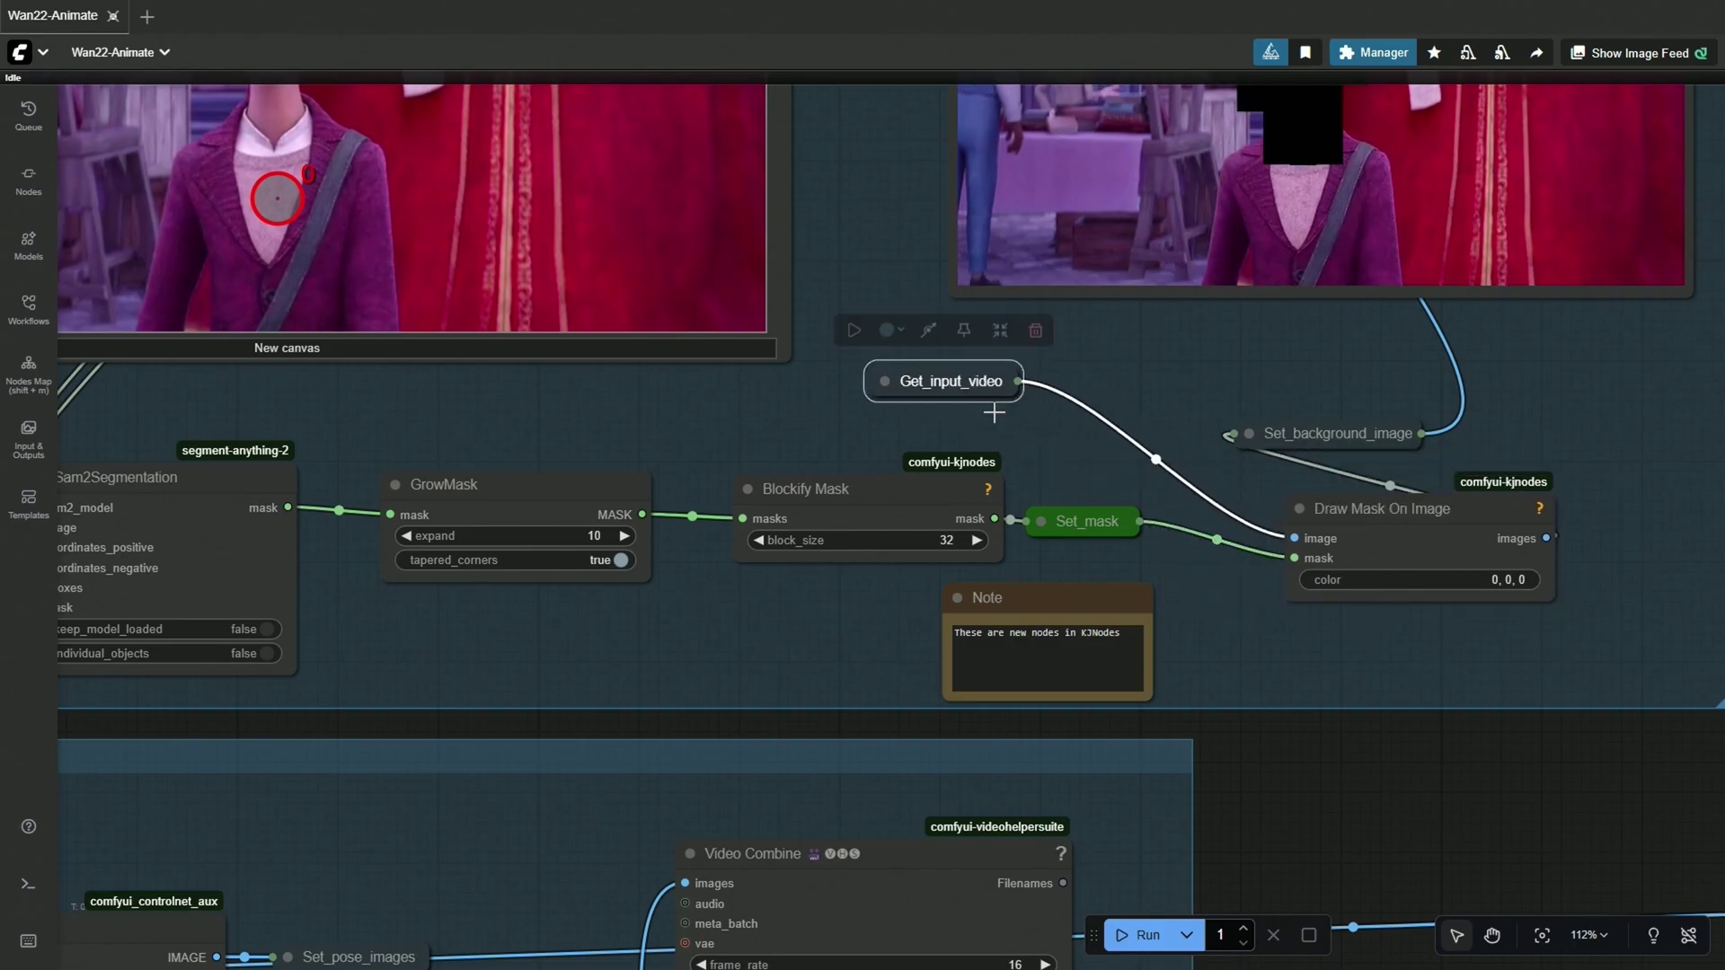
{"action": "left_click", "coordinate": [1156, 464]}
{"action": "scroll", "coordinate": [1258, 719], "scroll_direction": "down", "scroll_amount": 1}
Step: Add a Load Video (Upload) node from the canvas node search
{"action": "double_click", "coordinate": [1453, 499]}
{"action": "type", "text": "load"}
{"action": "key", "text": "Home"}
{"action": "type", "text": "up"}
{"action": "key", "text": "Return"}
Step: Wire the video's IMAGE to Draw Mask's image input and load field.mp4
{"action": "left_click_drag", "start_coordinate": [1523, 475], "coordinate": [1443, 404]}
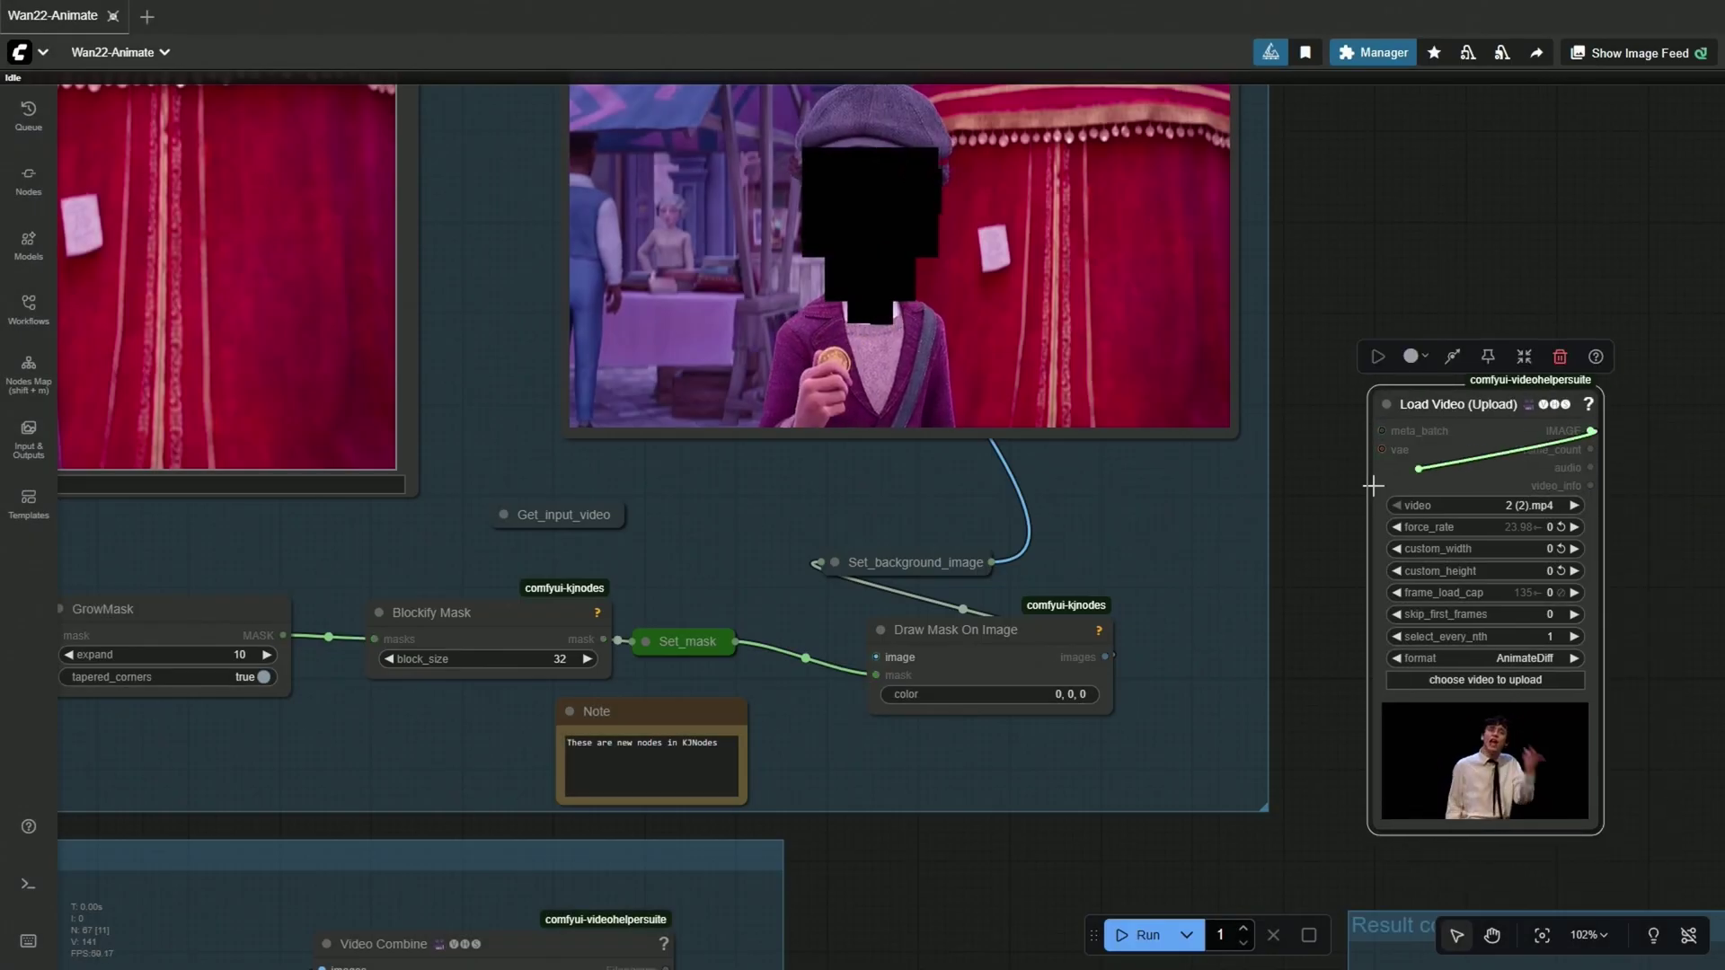
{"action": "left_click_drag", "start_coordinate": [1592, 431], "coordinate": [878, 656]}
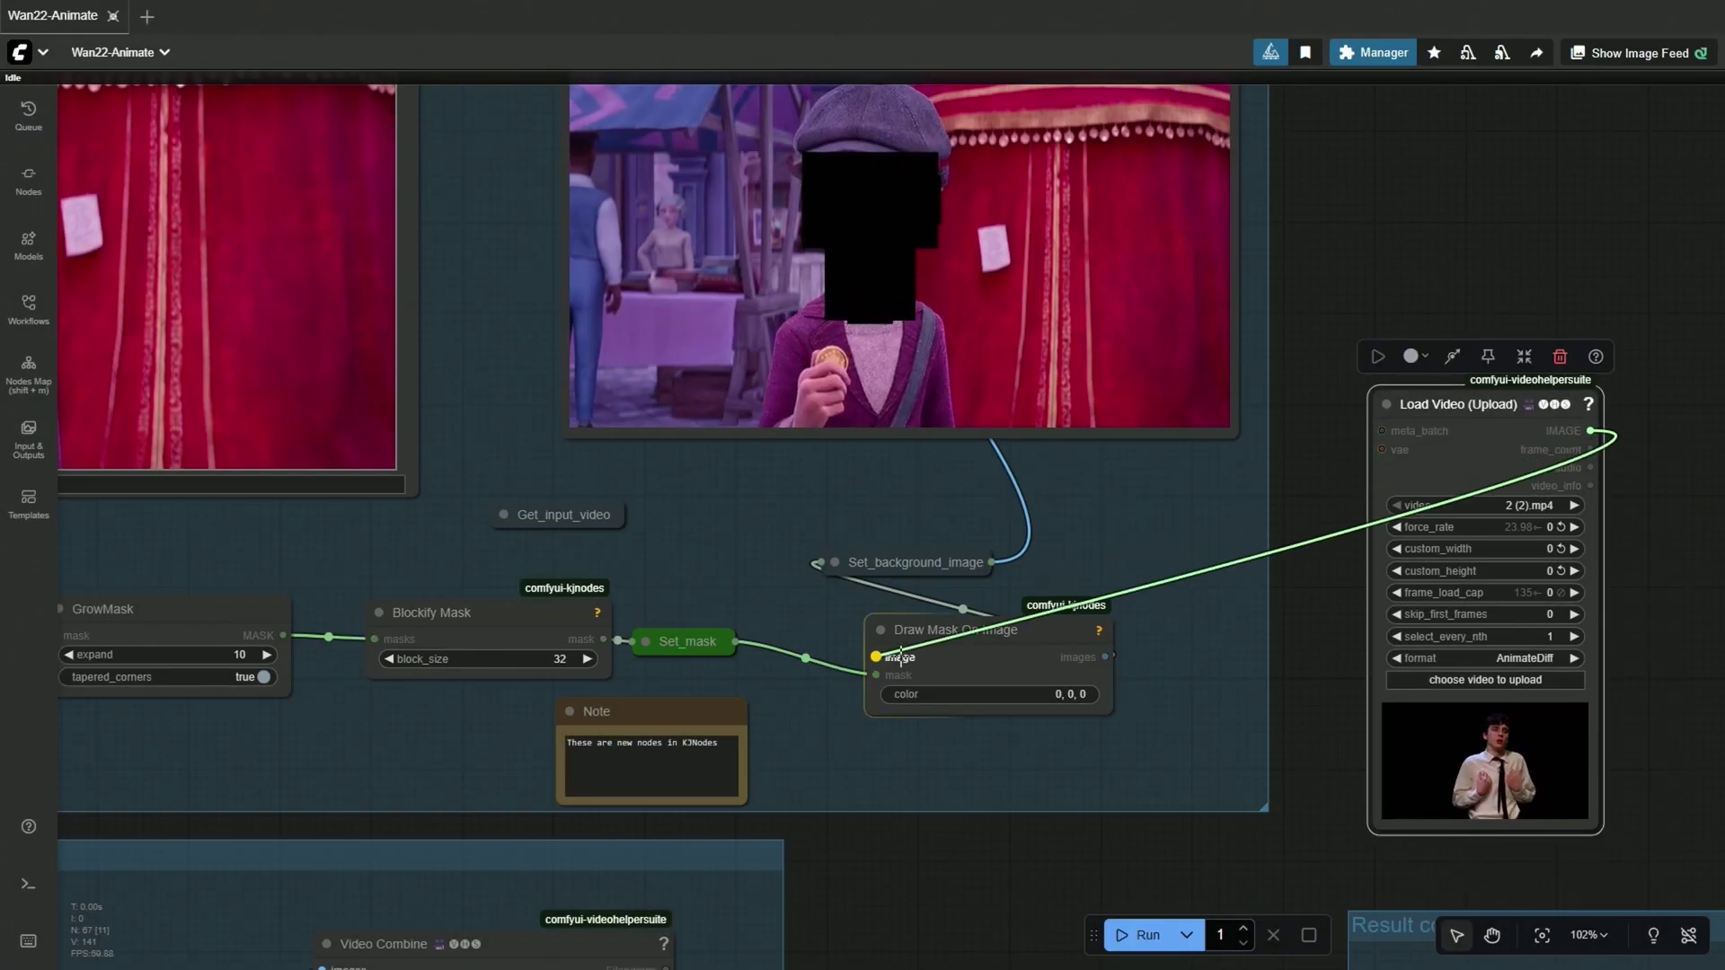
{"action": "left_click", "coordinate": [1422, 680]}
{"action": "double_click", "coordinate": [412, 525]}
{"action": "scroll", "coordinate": [1302, 684], "scroll_direction": "down", "scroll_amount": 3}
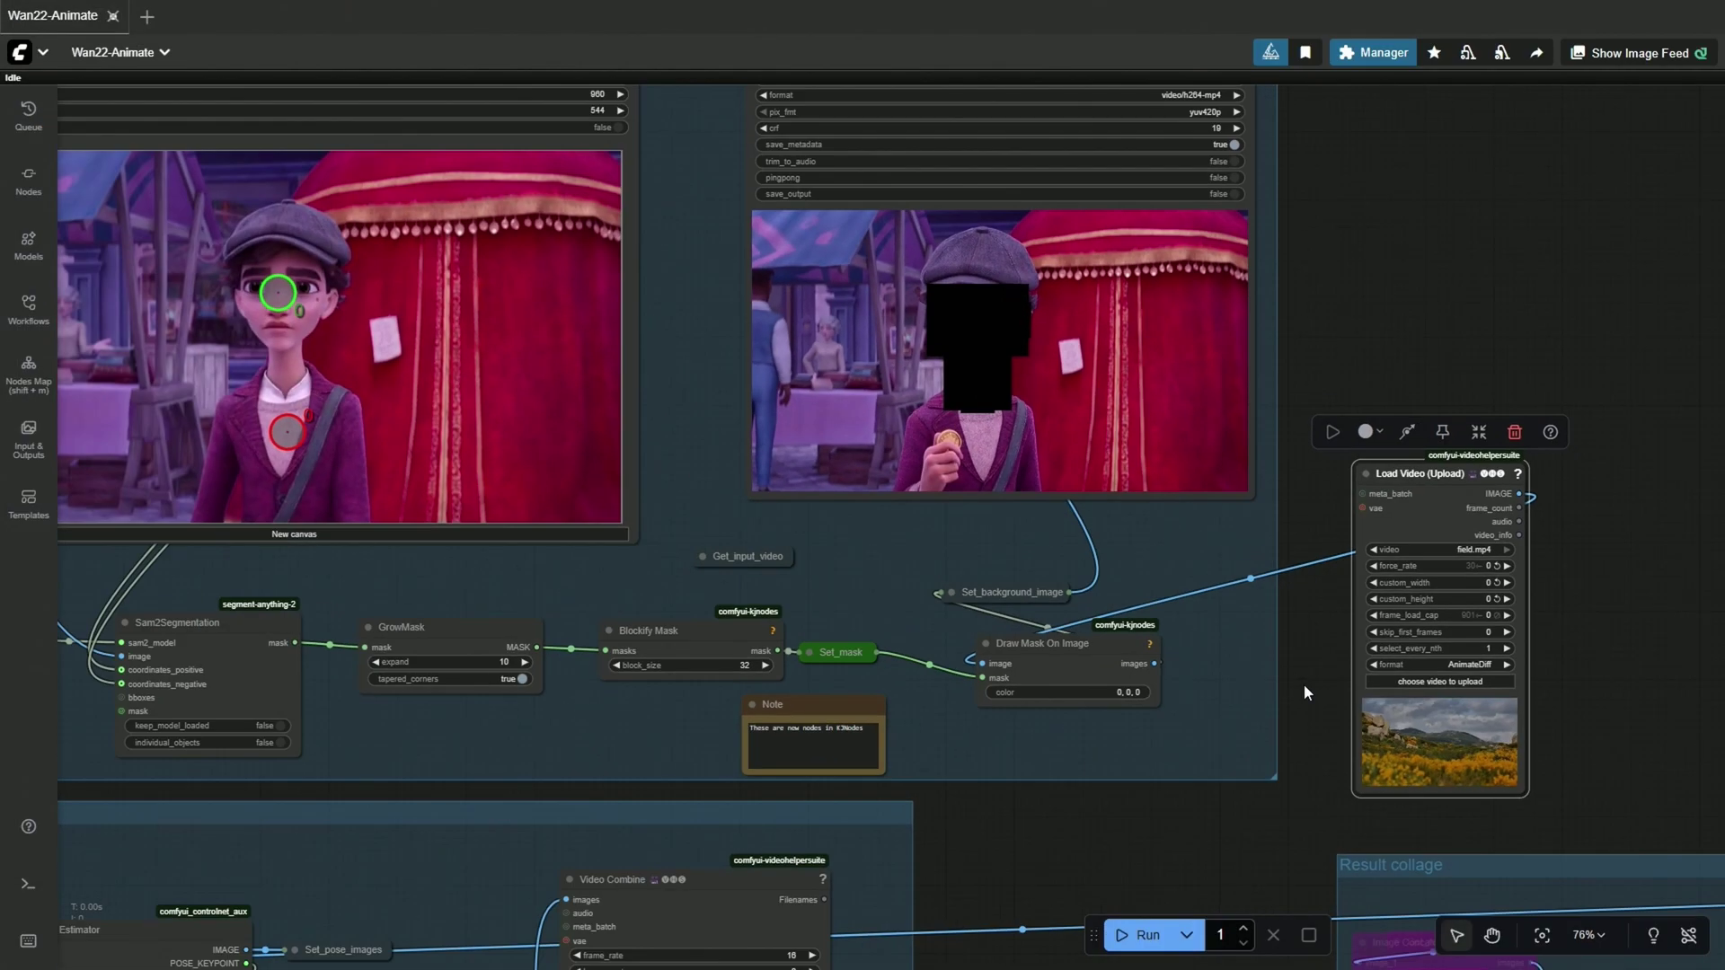
{"action": "scroll", "coordinate": [1304, 684], "scroll_direction": "down", "scroll_amount": 2}
Step: Move the video node left and link Width and Height to custom_width and custom_height
{"action": "left_click_drag", "start_coordinate": [1511, 481], "coordinate": [191, 474]}
{"action": "left_click_drag", "start_coordinate": [82, 607], "coordinate": [618, 614]}
{"action": "scroll", "coordinate": [617, 615], "scroll_direction": "up", "scroll_amount": 3}
{"action": "left_click_drag", "start_coordinate": [219, 505], "coordinate": [935, 516]}
{"action": "left_click_drag", "start_coordinate": [971, 415], "coordinate": [992, 401]}
{"action": "mouse_move", "coordinate": [213, 605]}
{"action": "left_mouse_down"}
{"action": "mouse_move", "coordinate": [742, 505]}
{"action": "mouse_move", "coordinate": [992, 418]}
{"action": "left_mouse_up"}
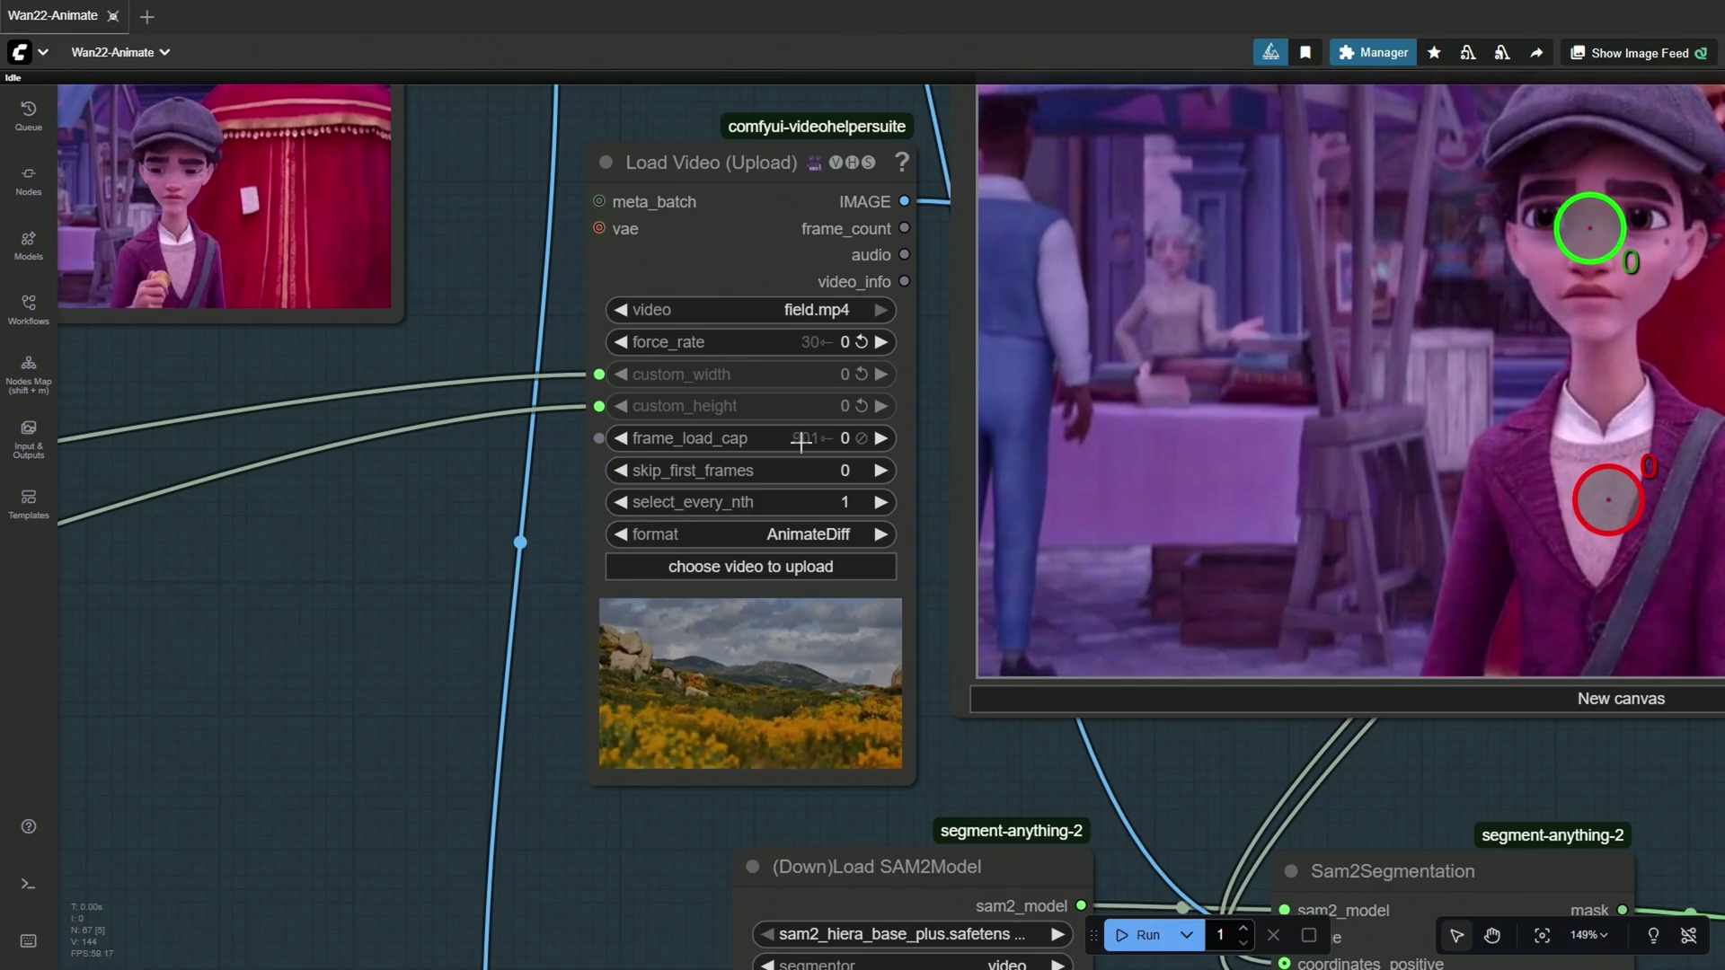
Step: Set the video's skip_first_frames to 820
{"action": "left_click", "coordinate": [795, 471]}
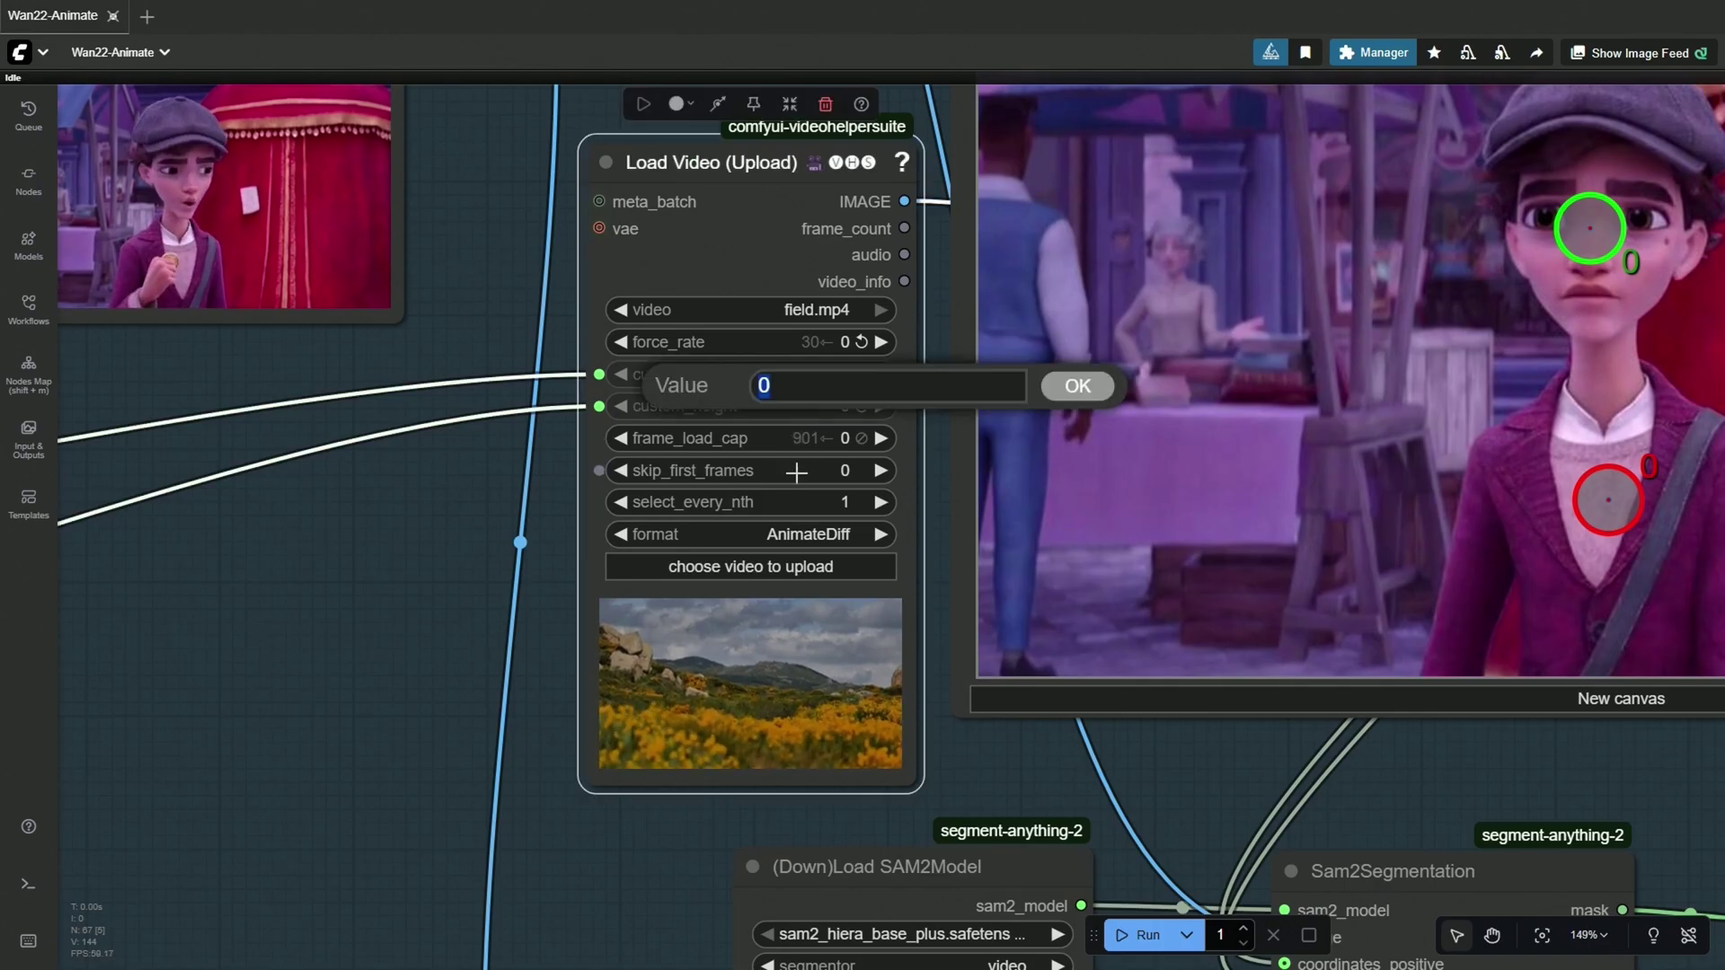
{"action": "type", "text": "820"}
{"action": "key", "text": "Return"}
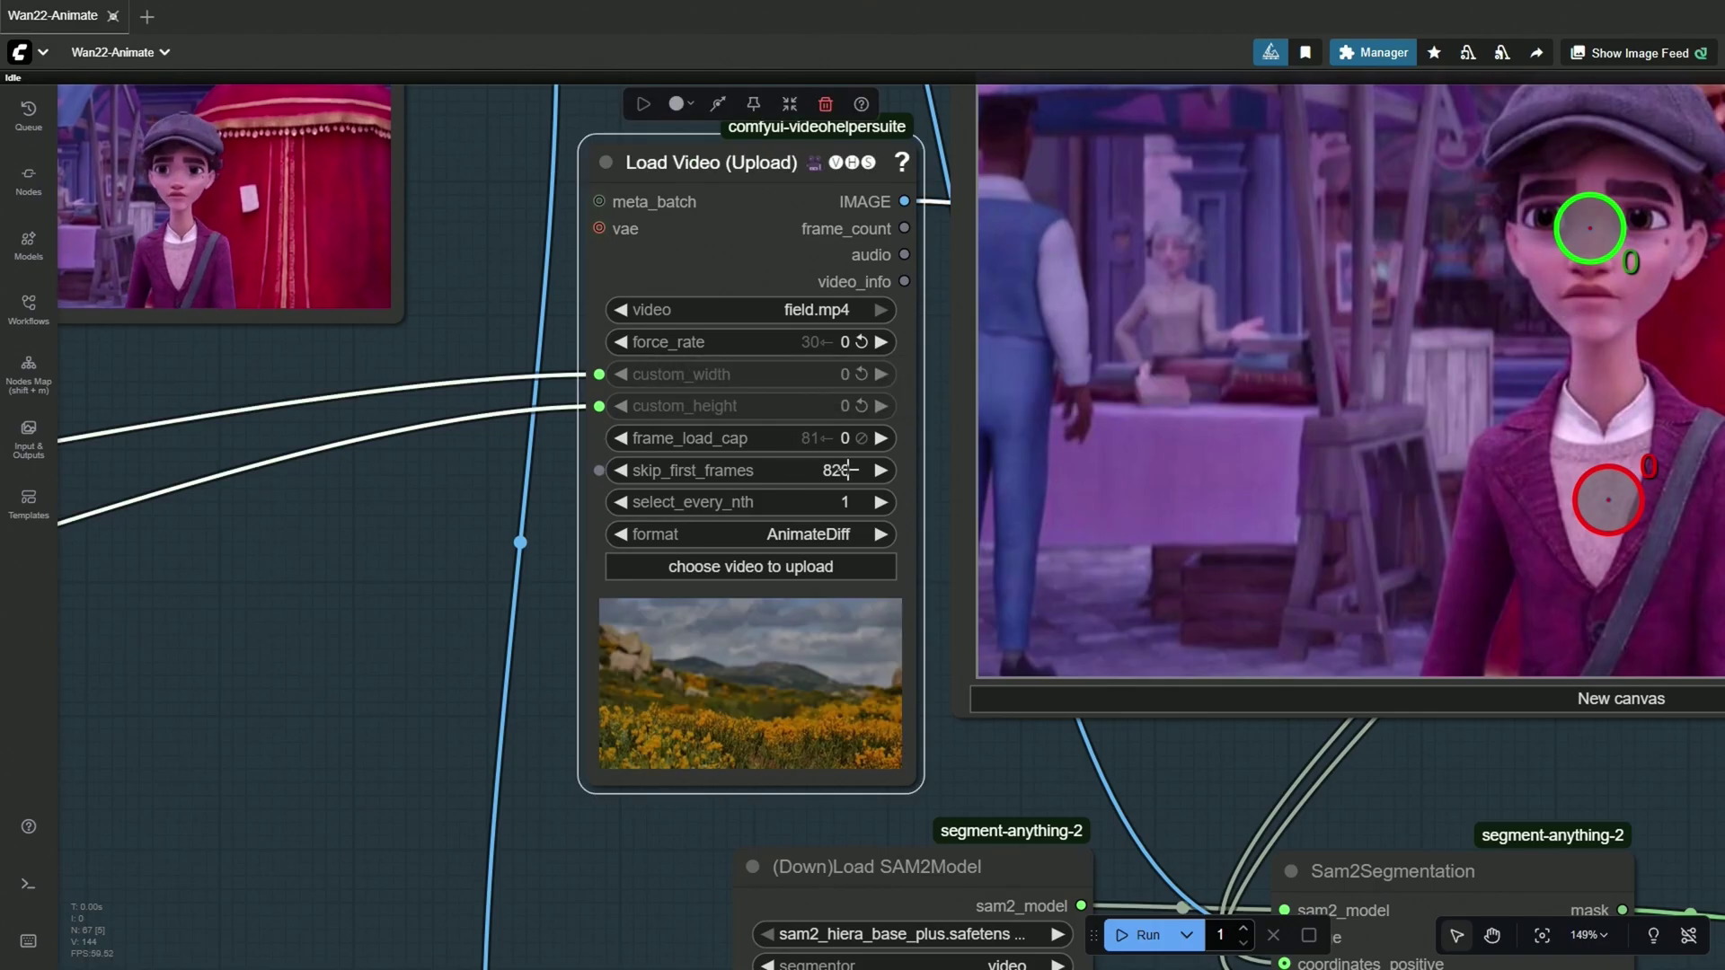
{"action": "left_click", "coordinate": [943, 508]}
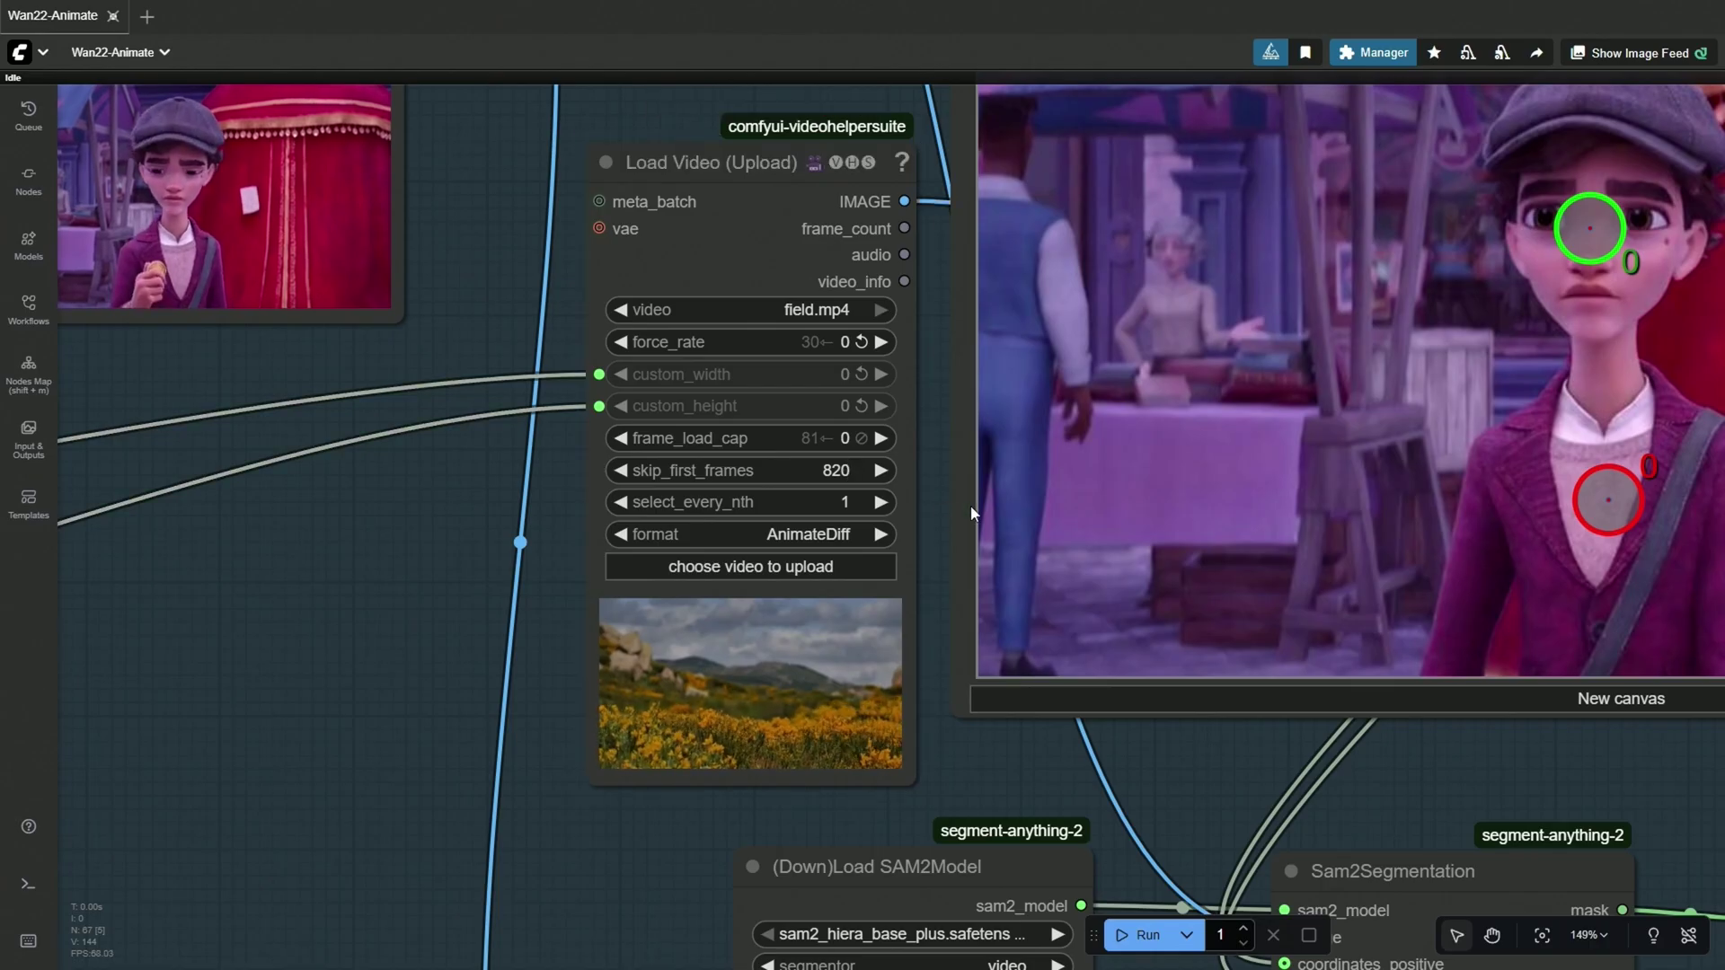
{"action": "scroll", "coordinate": [922, 492], "scroll_direction": "down", "scroll_amount": 5}
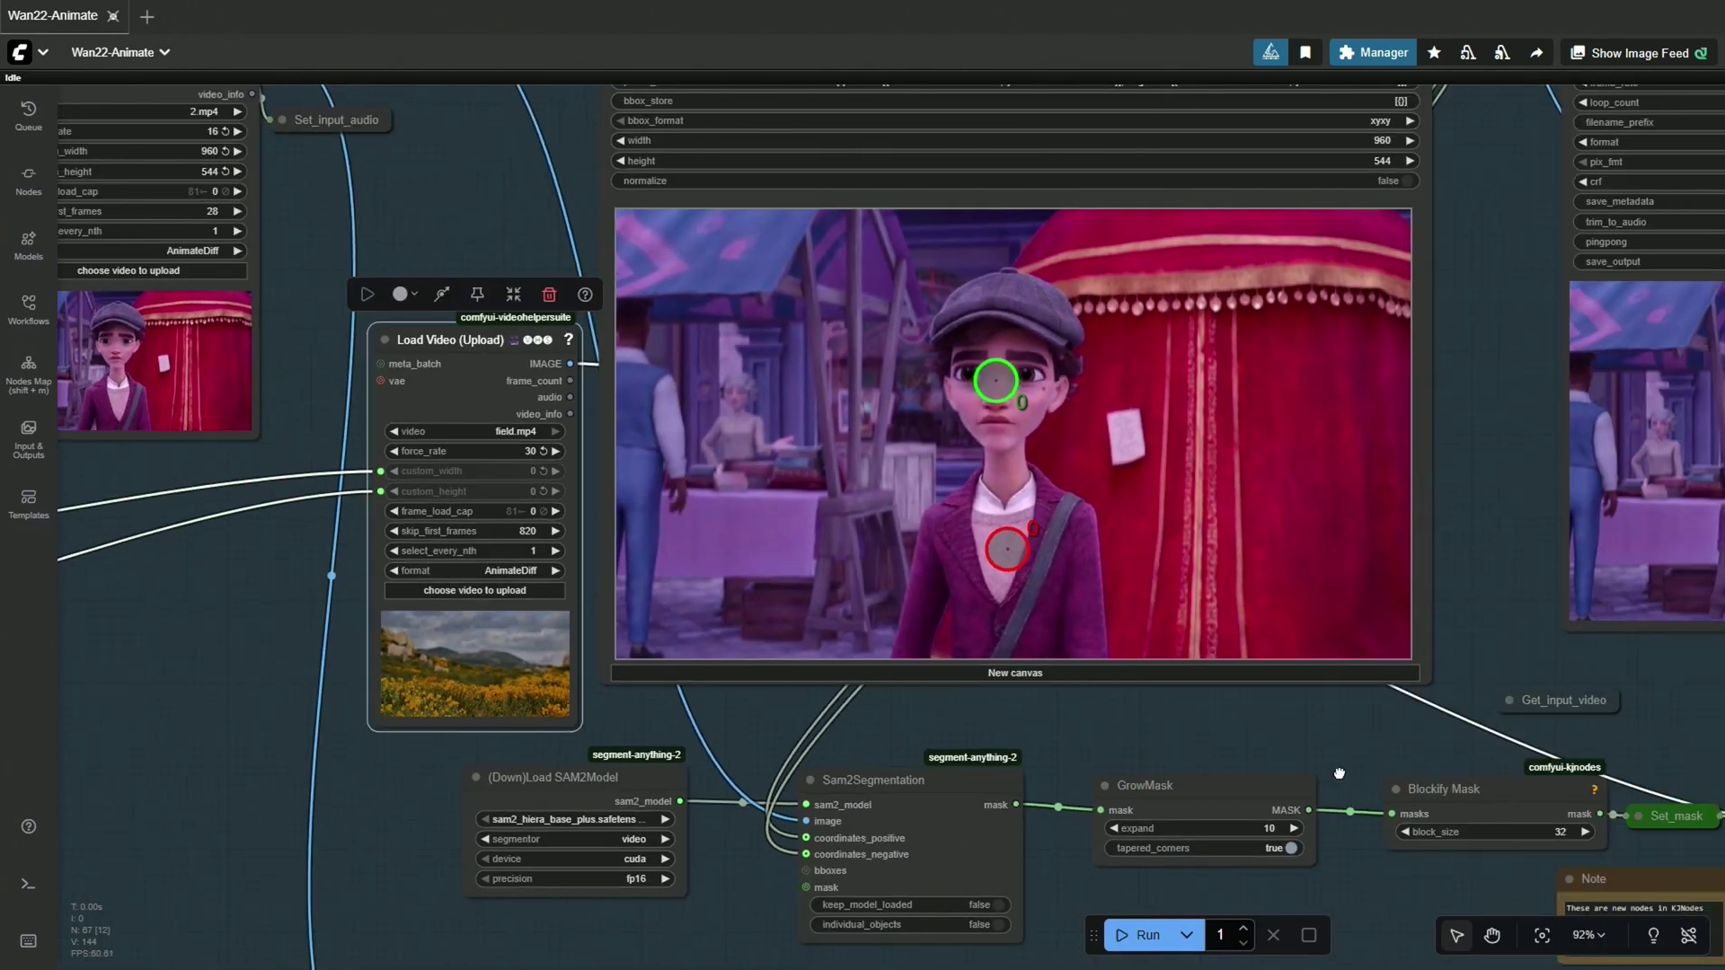
Step: Bring the Draw Mask On Image node into view and select it
{"action": "left_click_drag", "start_coordinate": [1338, 774], "coordinate": [457, 599]}
{"action": "scroll", "coordinate": [974, 605], "scroll_direction": "up", "scroll_amount": 4}
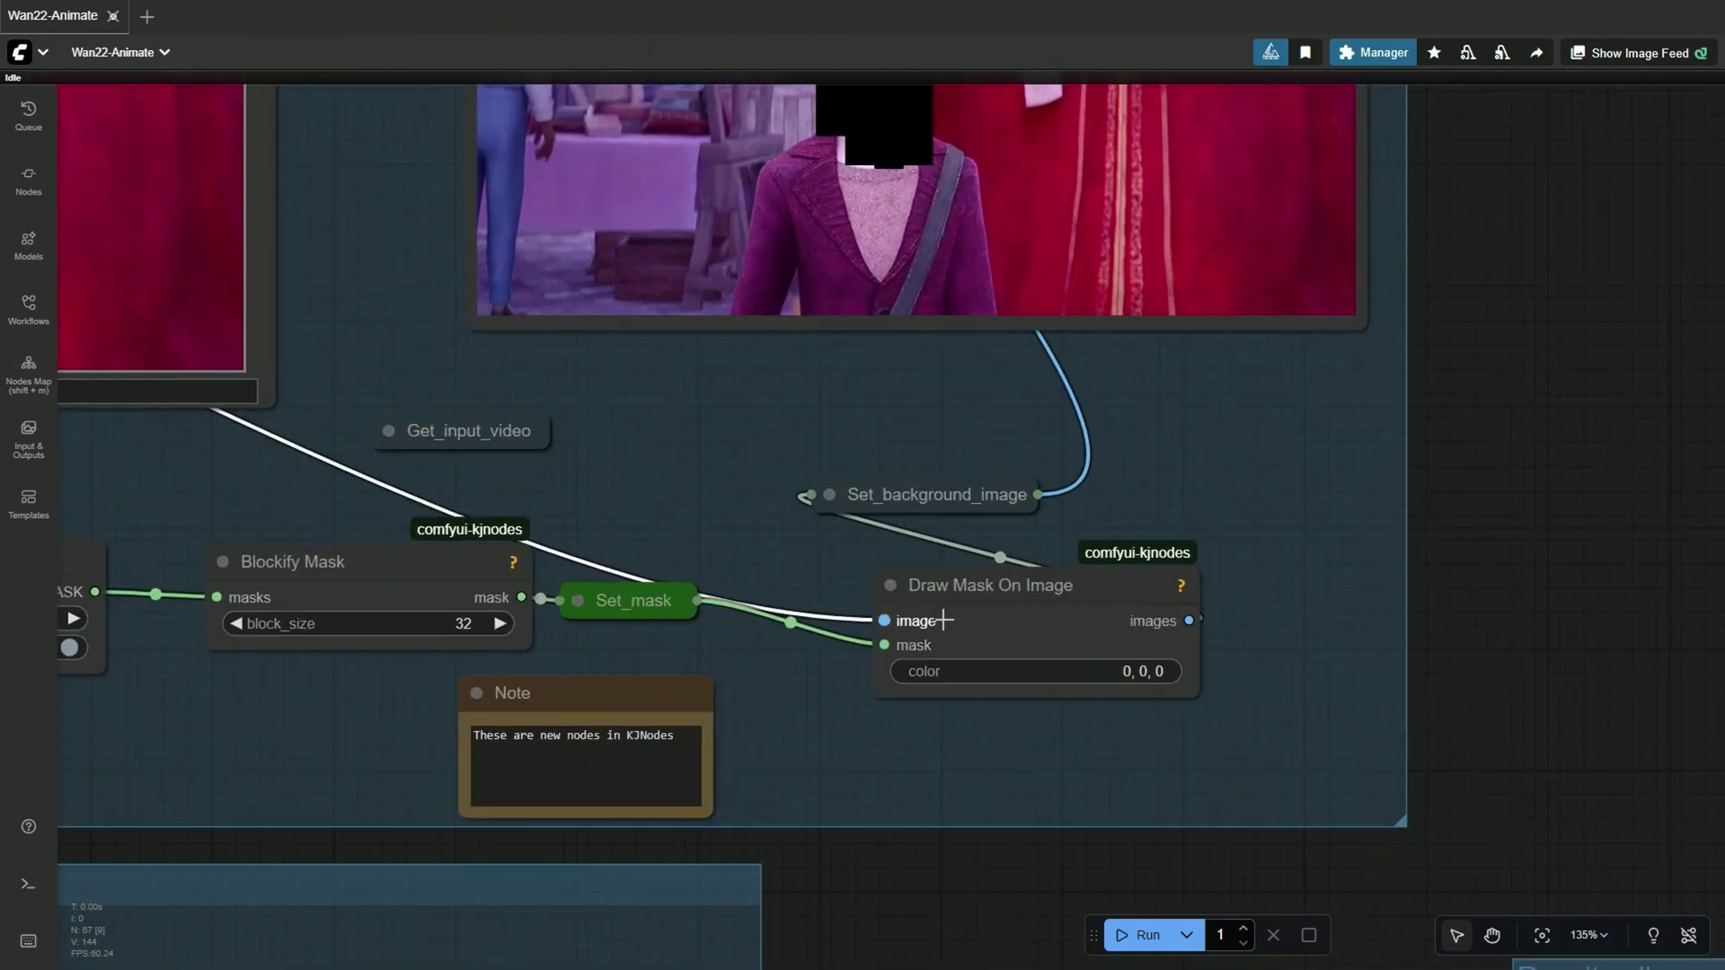
{"action": "left_click", "coordinate": [990, 584]}
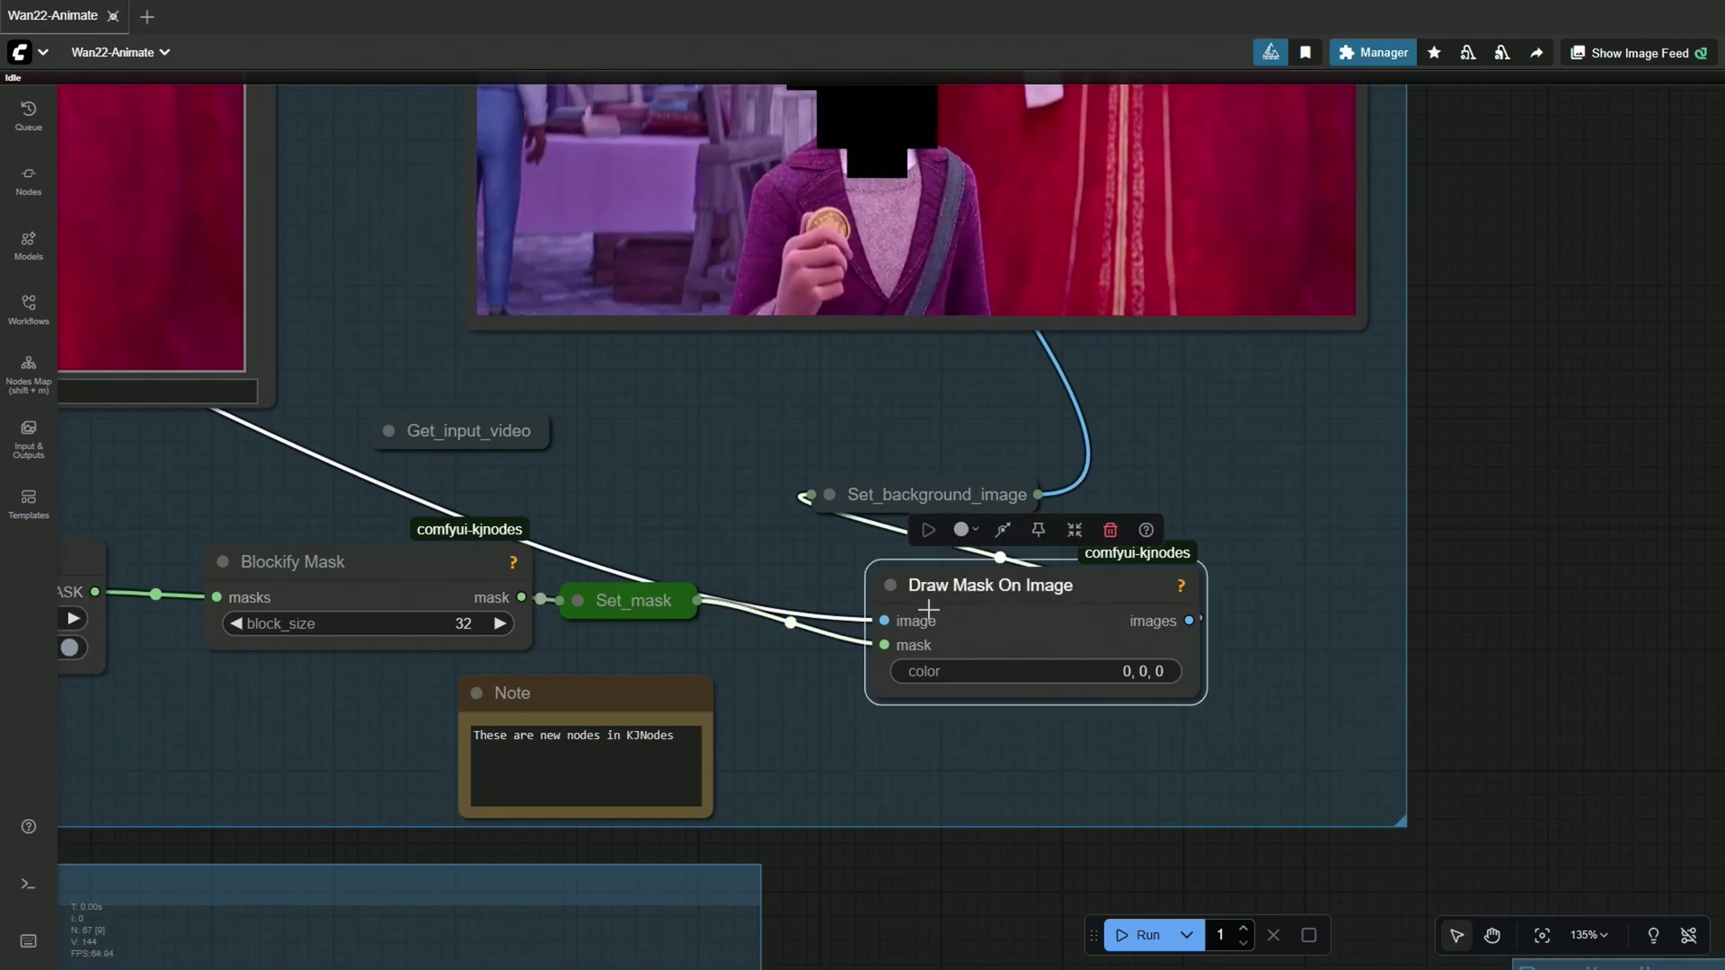
{"action": "scroll", "coordinate": [1012, 818], "scroll_direction": "down", "scroll_amount": 15}
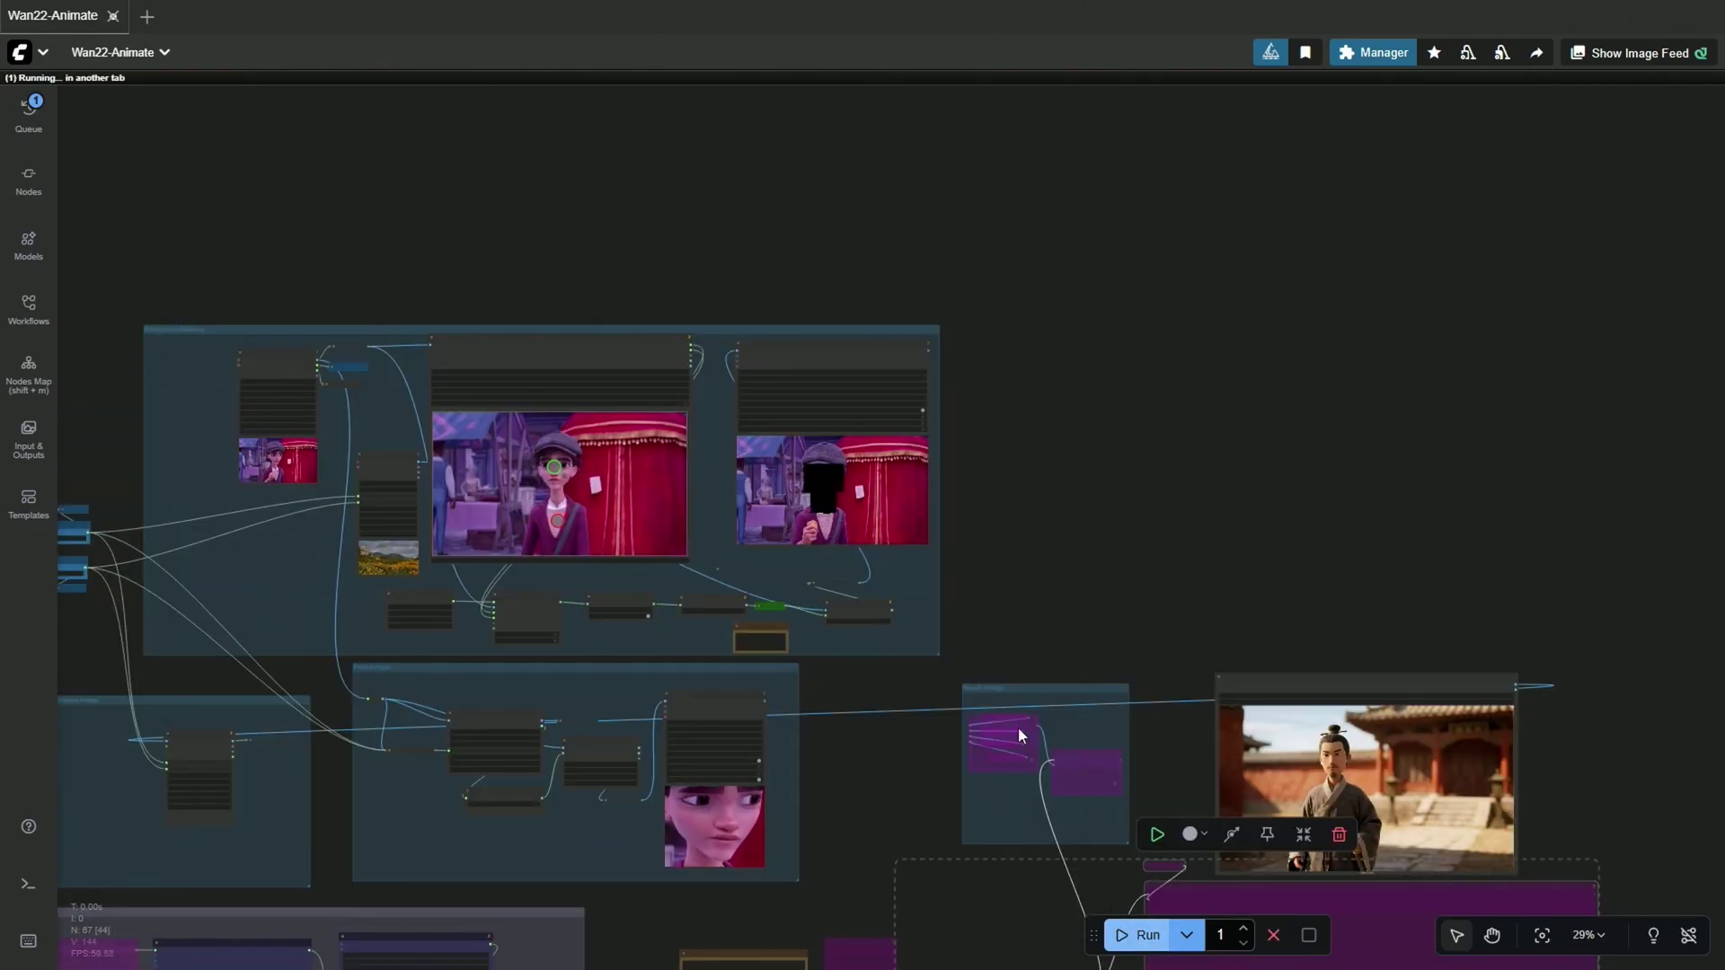
{"action": "scroll", "coordinate": [986, 568], "scroll_direction": "up", "scroll_amount": 5}
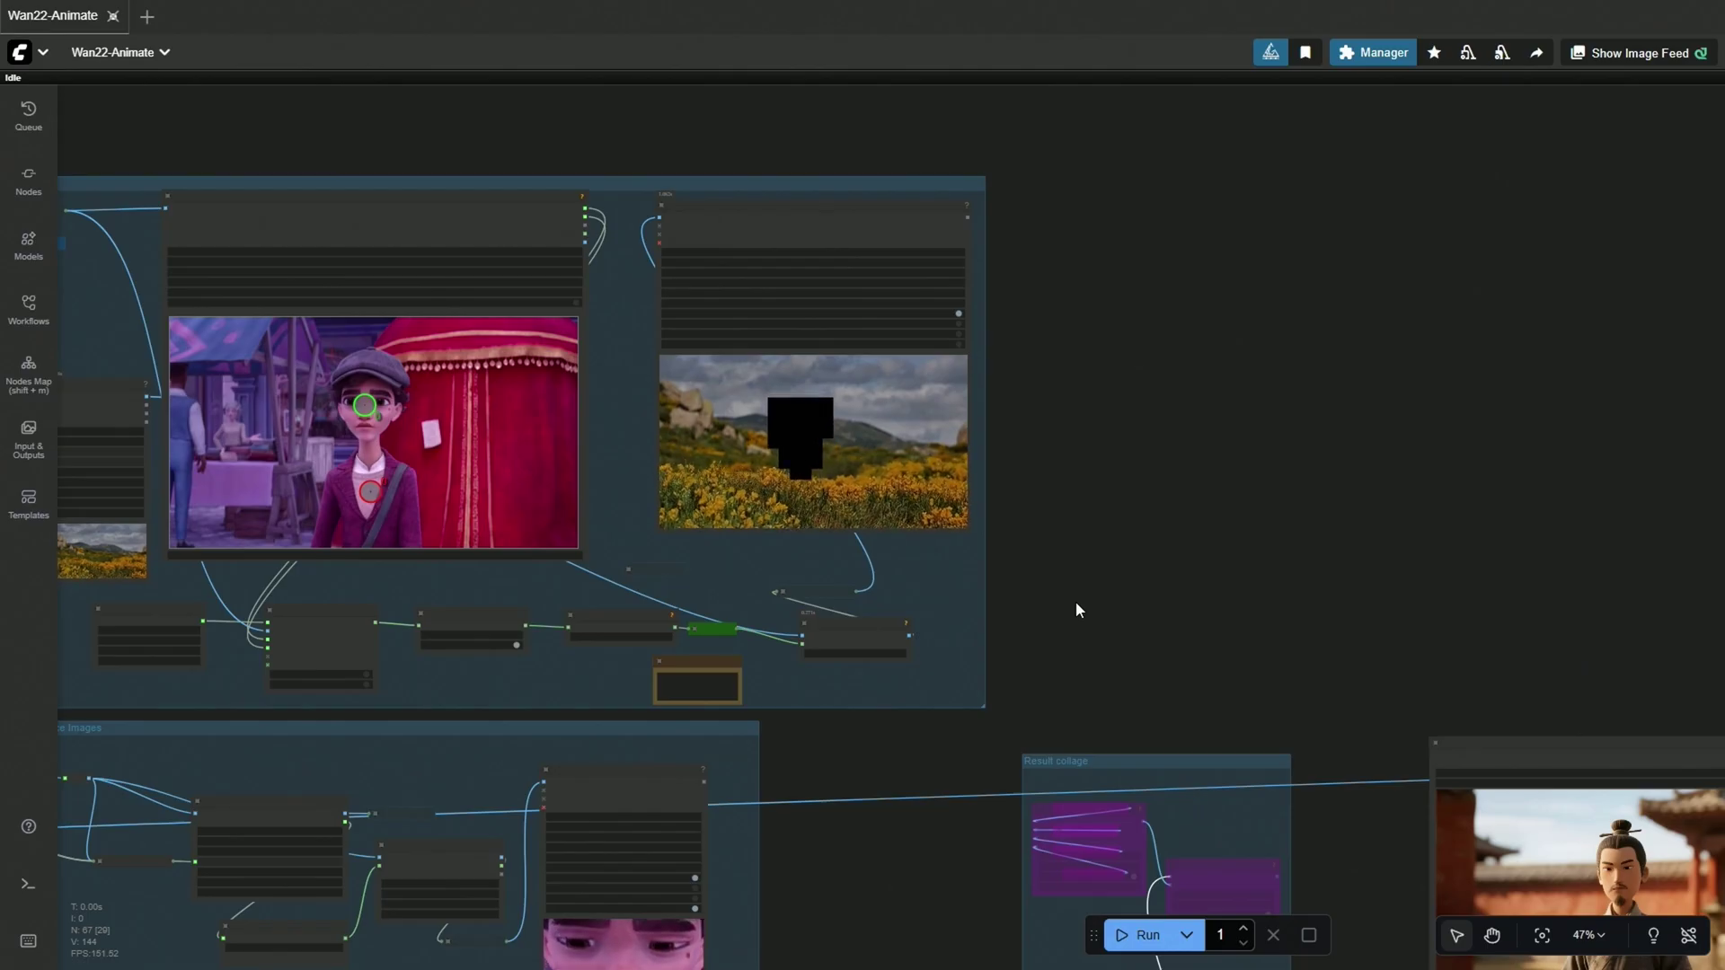
{"action": "scroll", "coordinate": [485, 579], "scroll_direction": "up", "scroll_amount": 3}
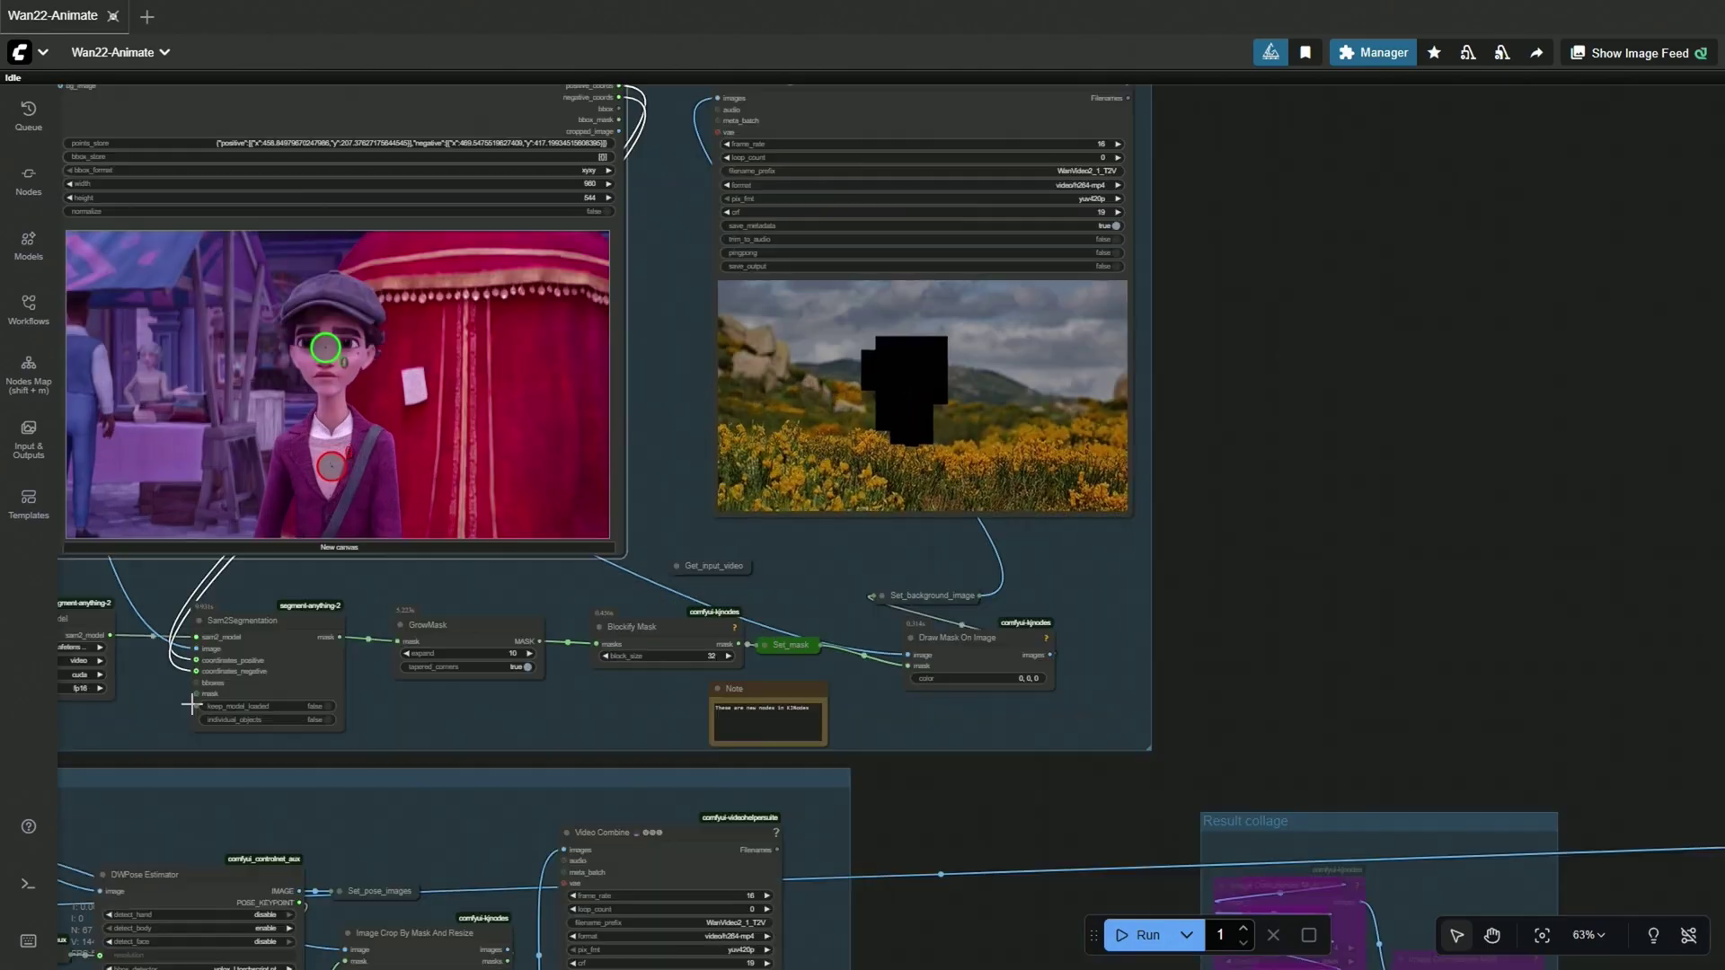
{"action": "scroll", "coordinate": [192, 702], "scroll_direction": "up", "scroll_amount": 3}
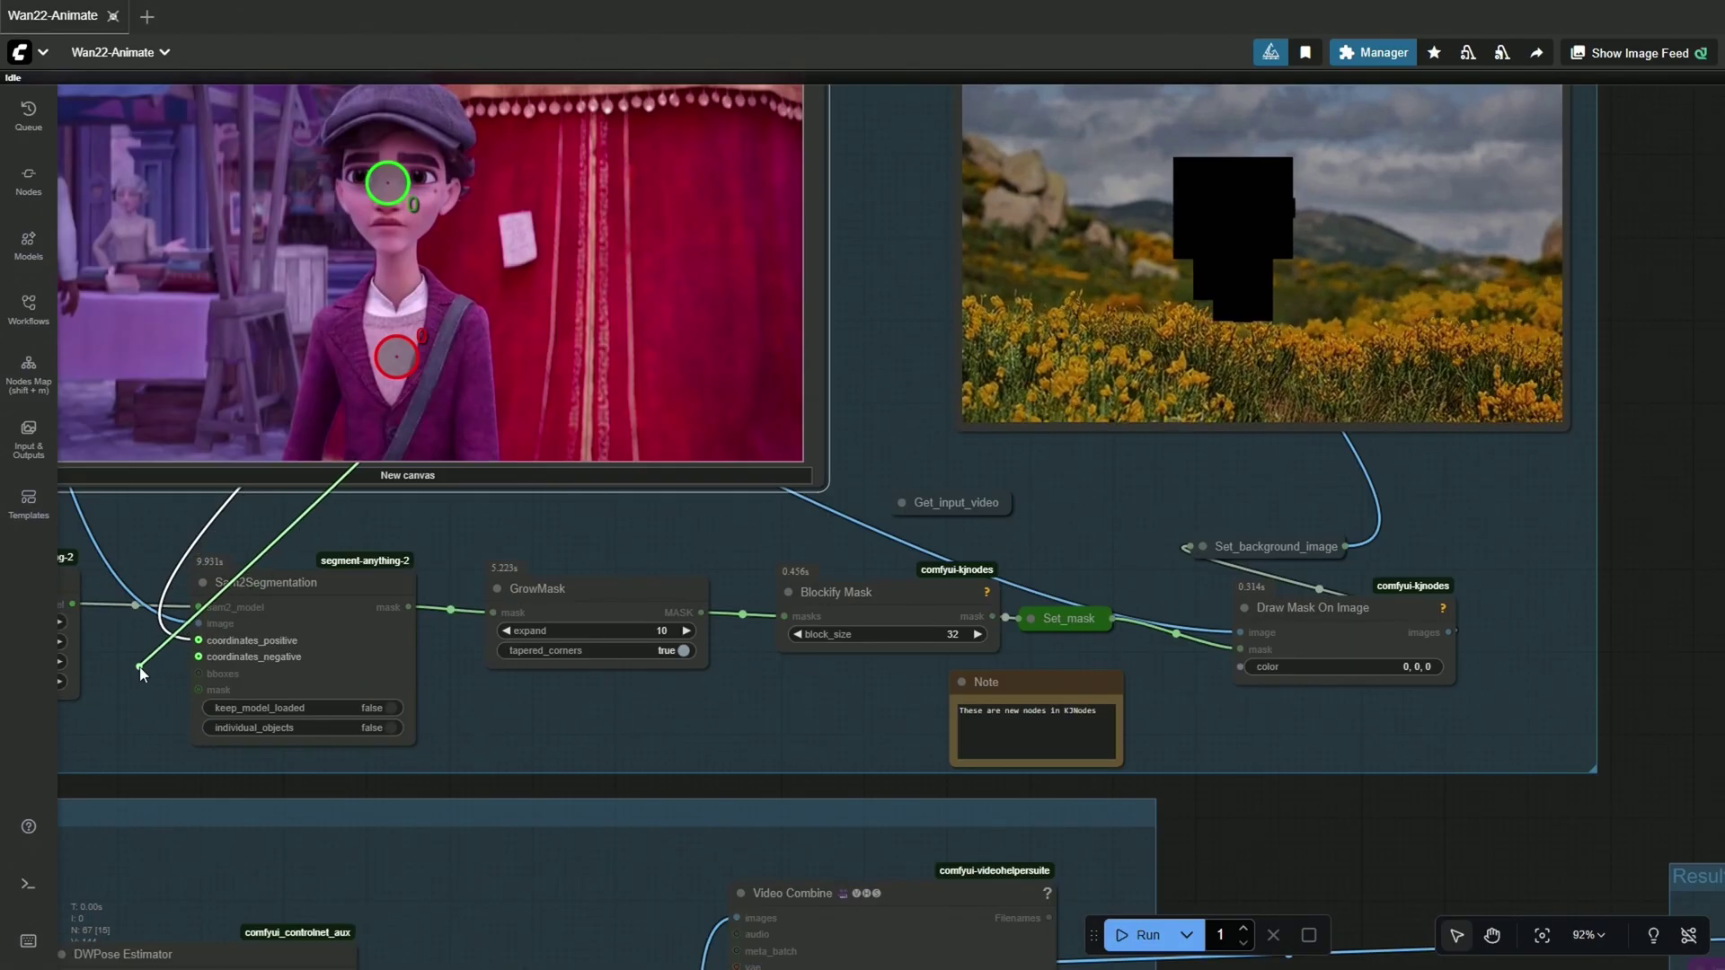
Step: Pull a link from the negative coordinates output, then dismiss the node menu
{"action": "left_click_drag", "start_coordinate": [198, 656], "coordinate": [135, 645]}
{"action": "left_click", "coordinate": [481, 721]}
{"action": "scroll", "coordinate": [480, 721], "scroll_direction": "down", "scroll_amount": 3}
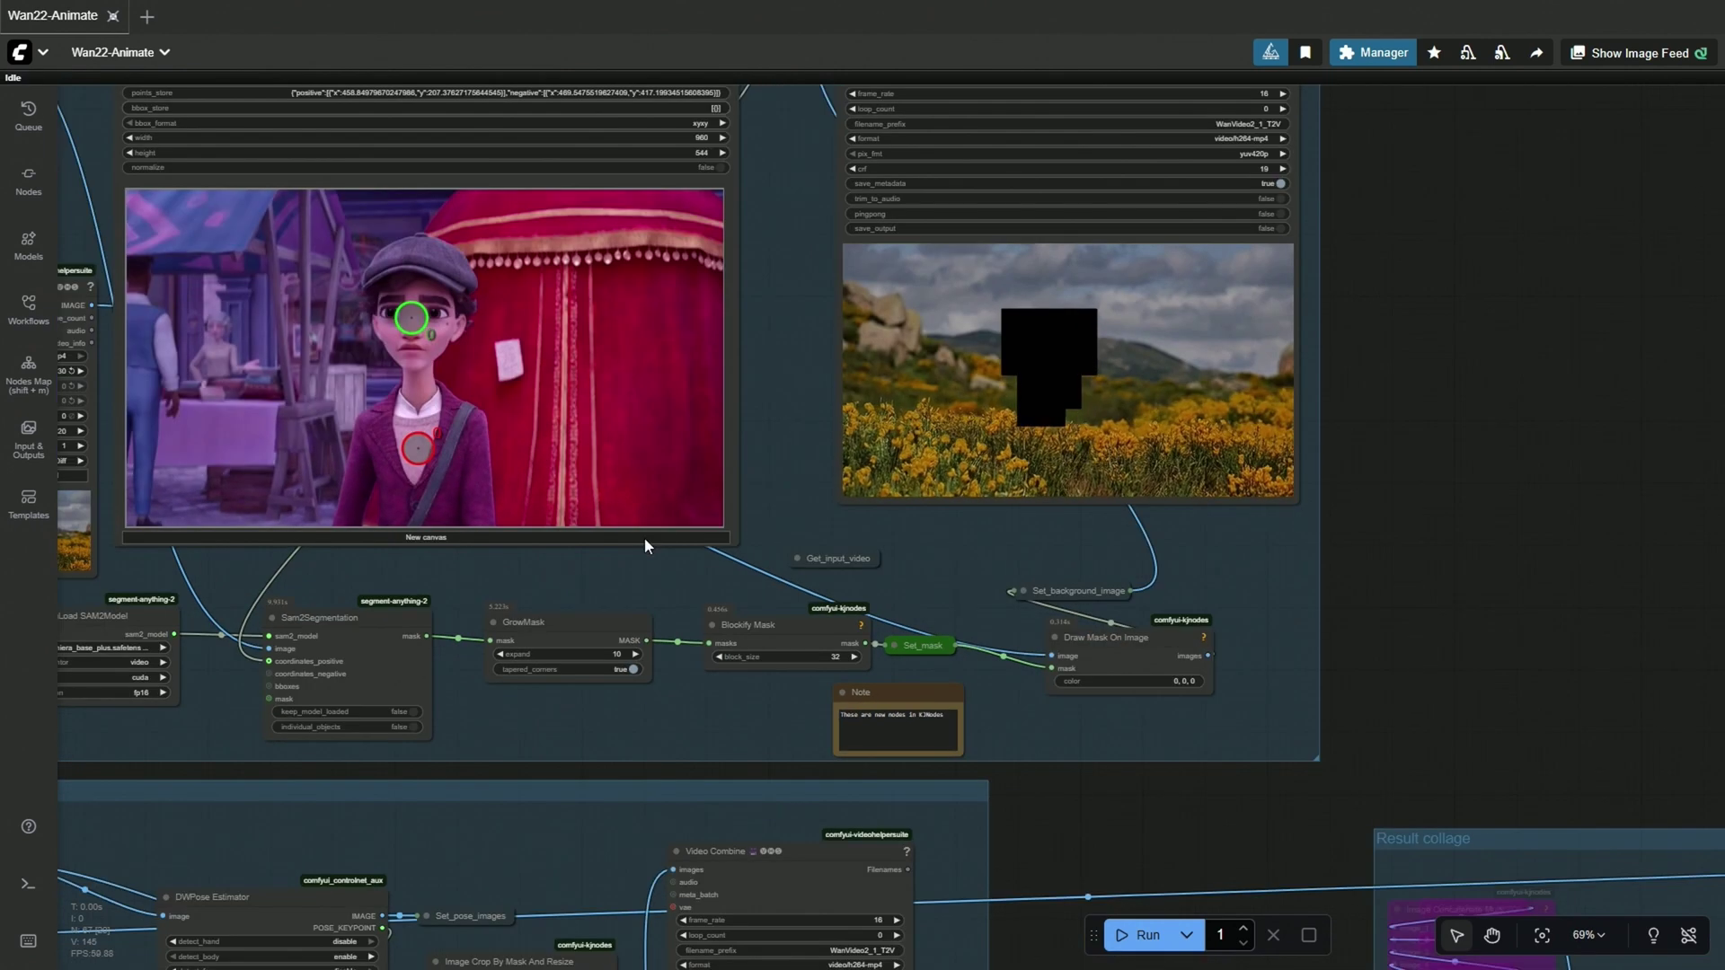
{"action": "scroll", "coordinate": [809, 633], "scroll_direction": "down", "scroll_amount": 1}
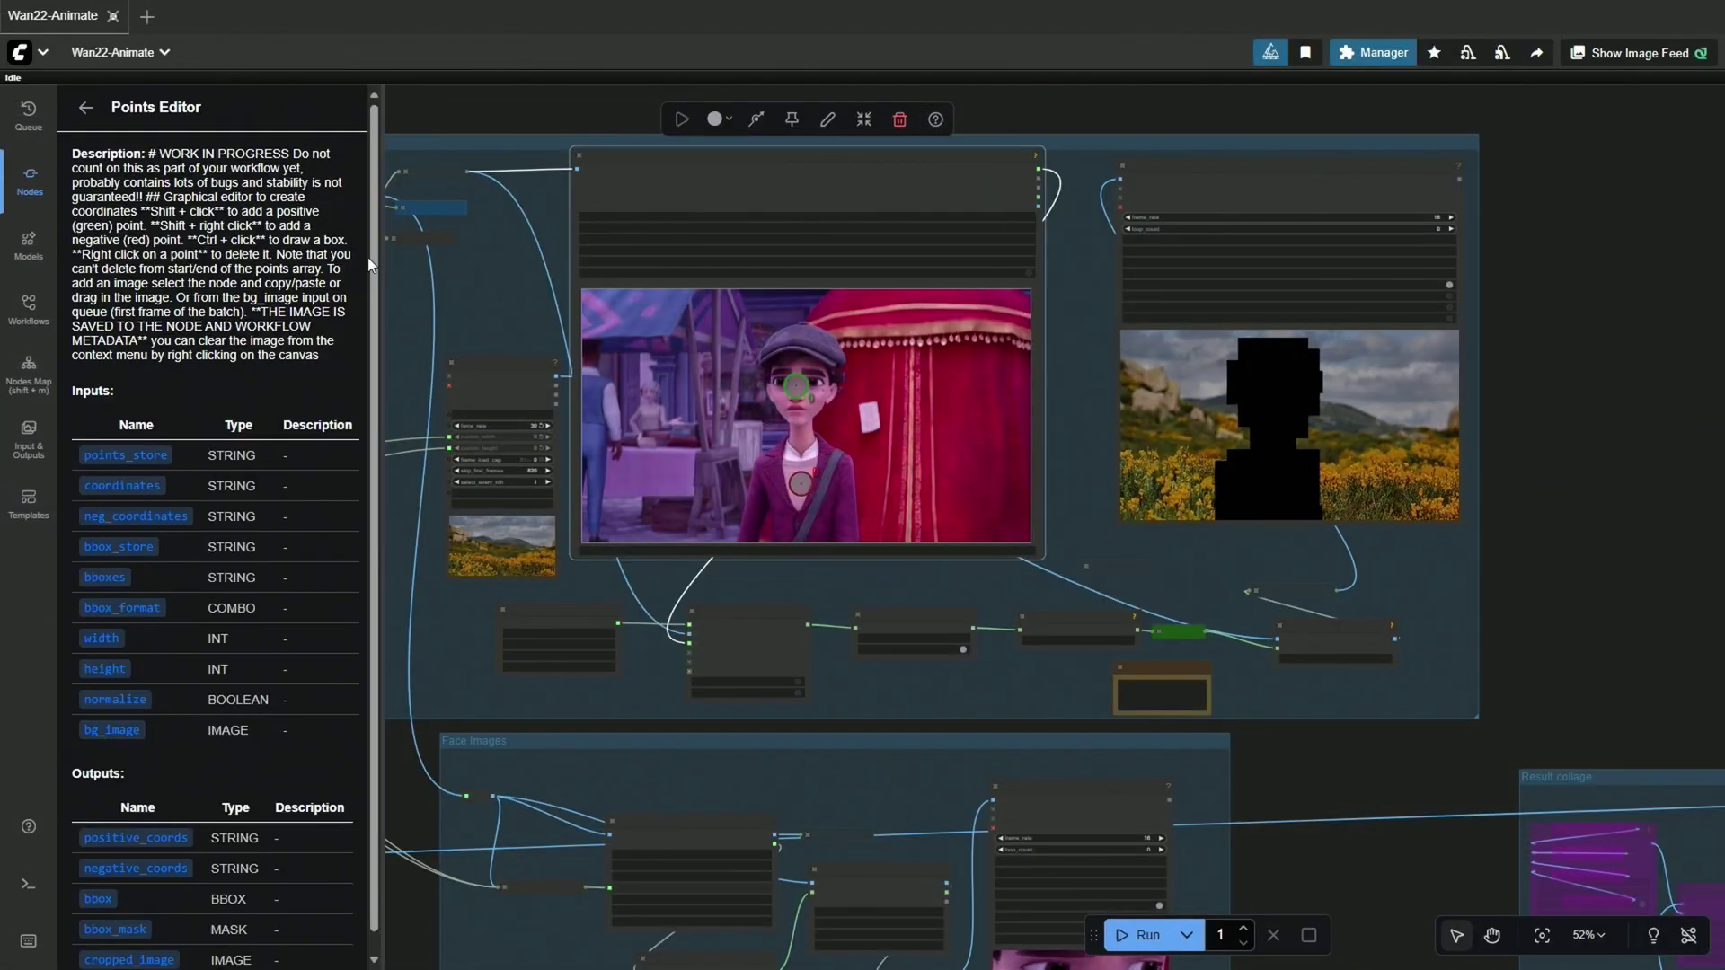
Step: Close the Points Editor docs, nudge the video node, and open the white sports car image
{"action": "left_click_drag", "start_coordinate": [159, 154], "coordinate": [288, 153]}
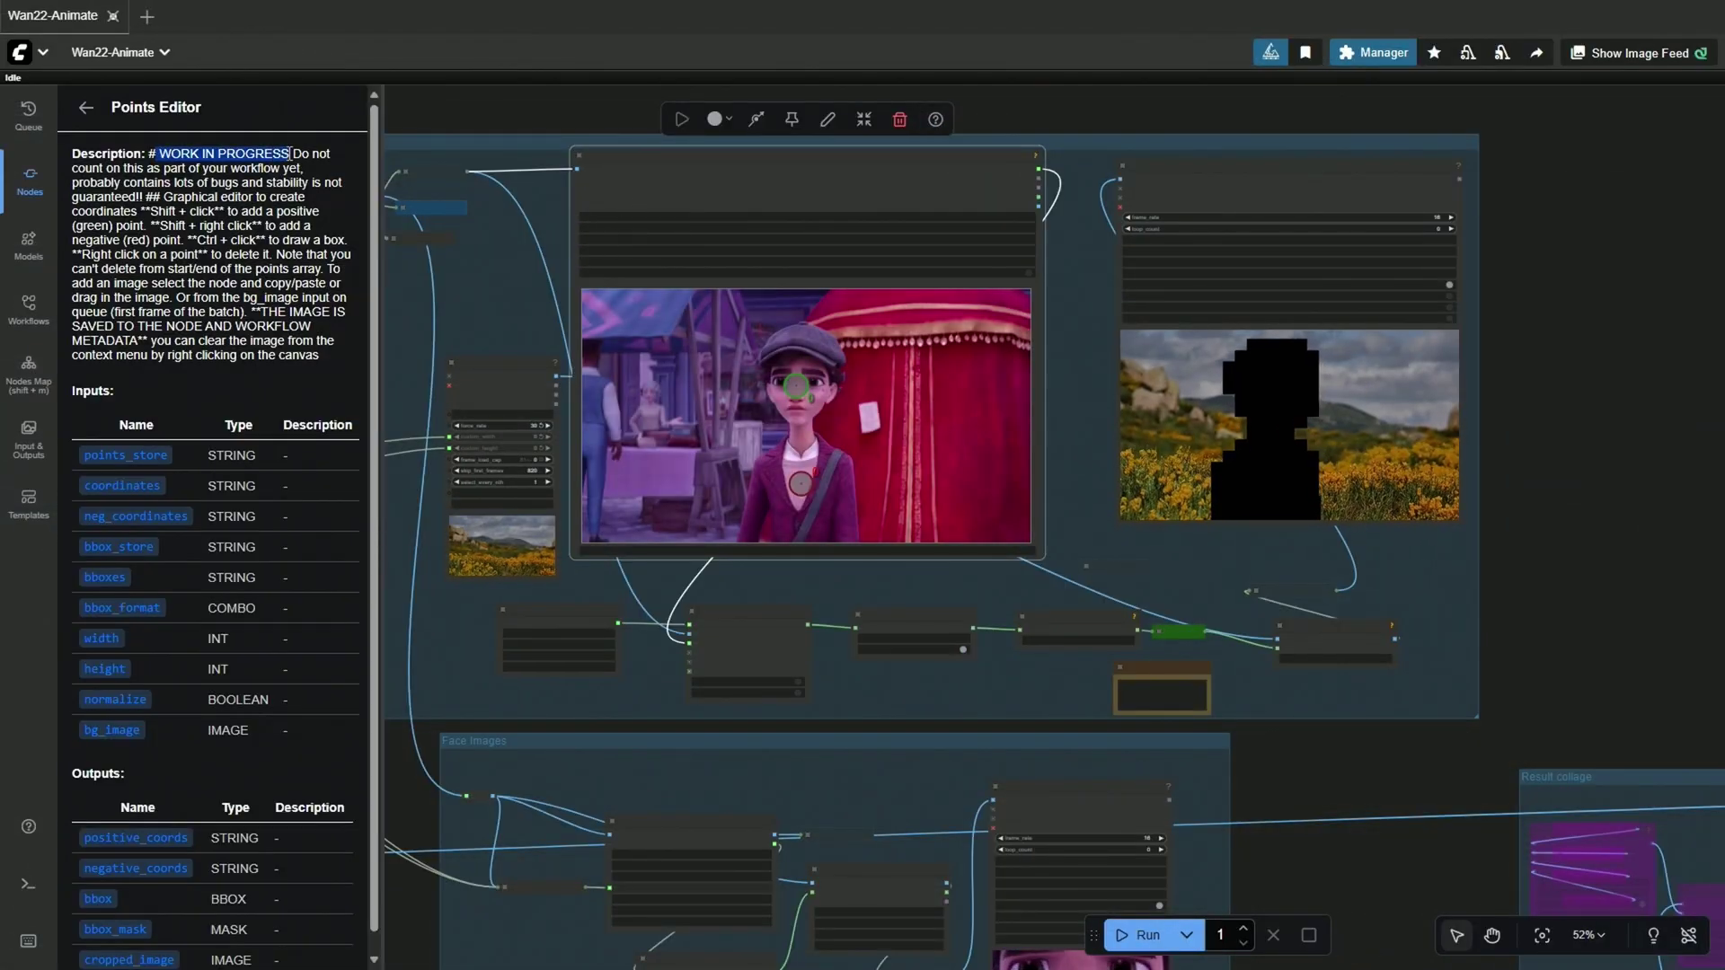
{"action": "left_click", "coordinate": [23, 197]}
{"action": "scroll", "coordinate": [552, 205], "scroll_direction": "down", "scroll_amount": 1}
{"action": "scroll", "coordinate": [551, 205], "scroll_direction": "down", "scroll_amount": 1}
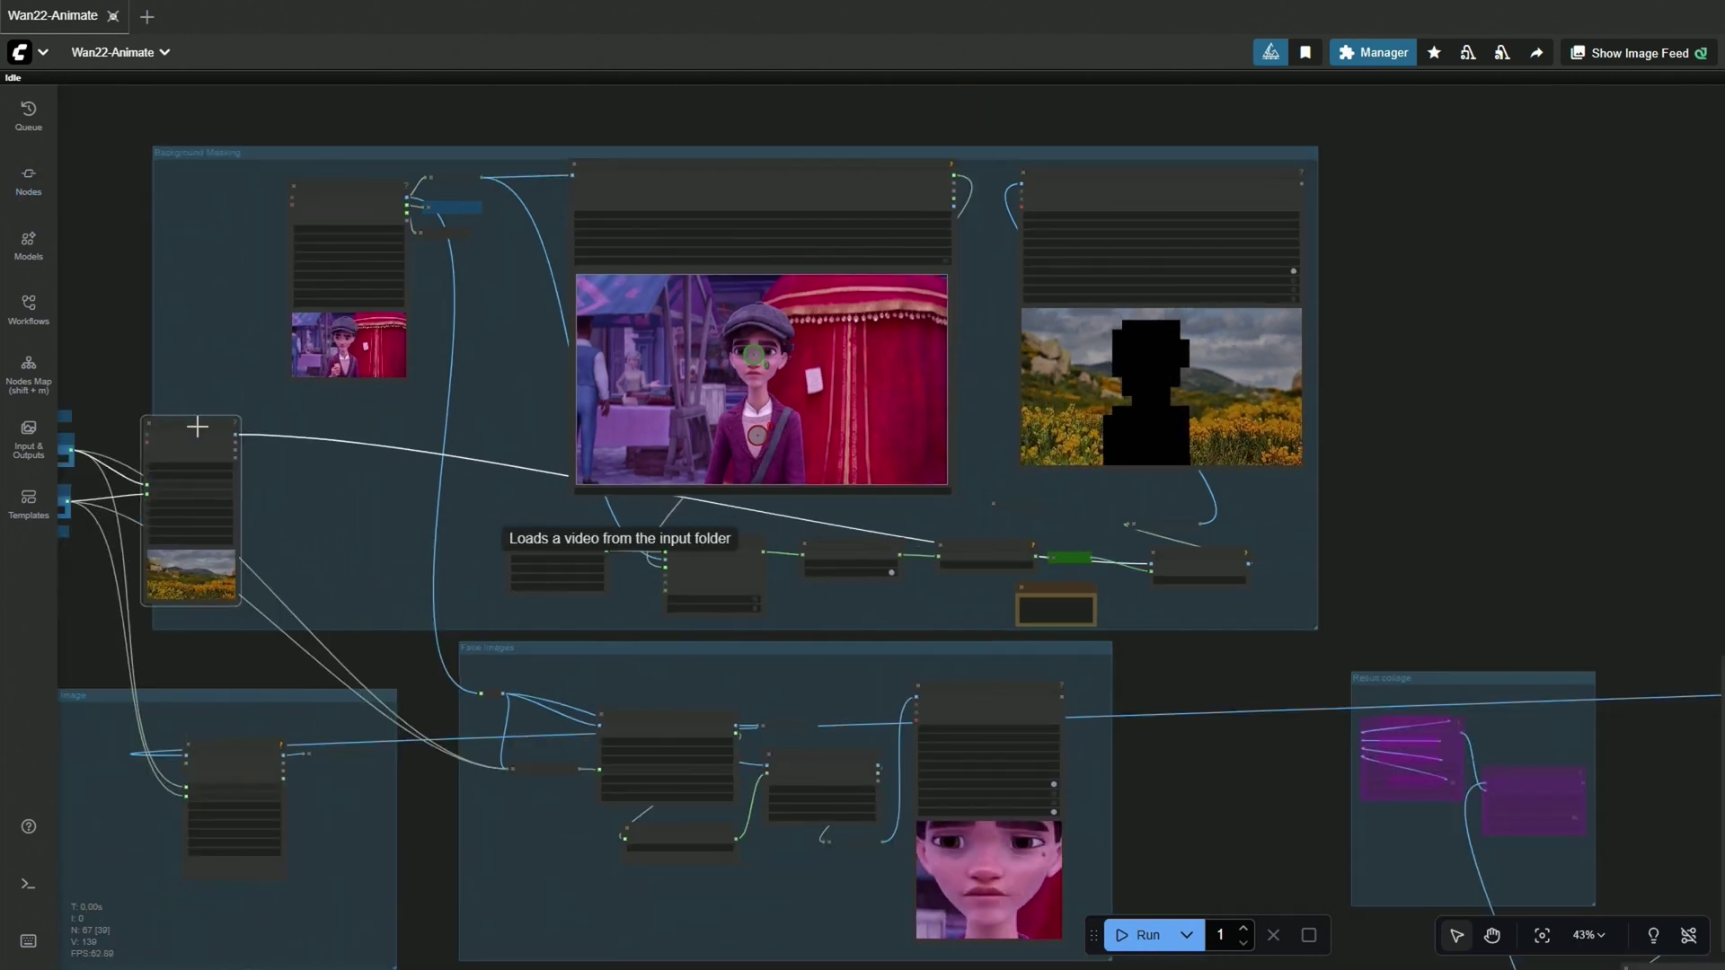
{"action": "left_click_drag", "start_coordinate": [199, 427], "coordinate": [225, 440]}
{"action": "left_click", "coordinate": [249, 203]}
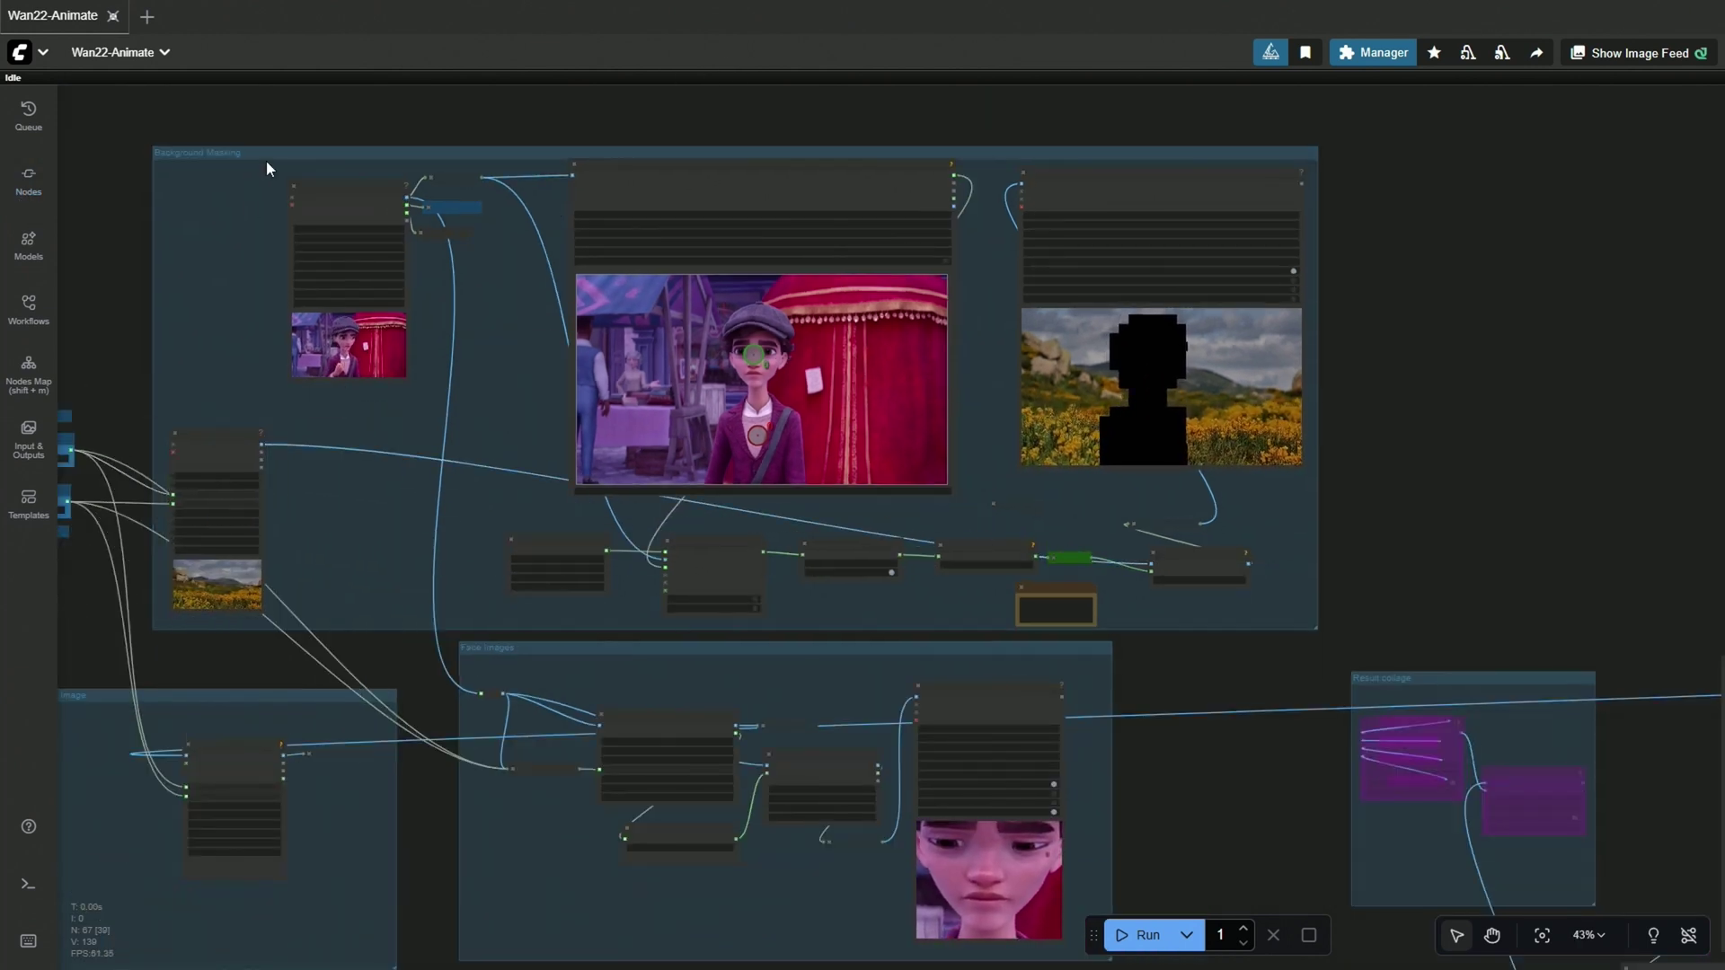
{"action": "left_click_drag", "start_coordinate": [267, 160], "coordinate": [1285, 593]}
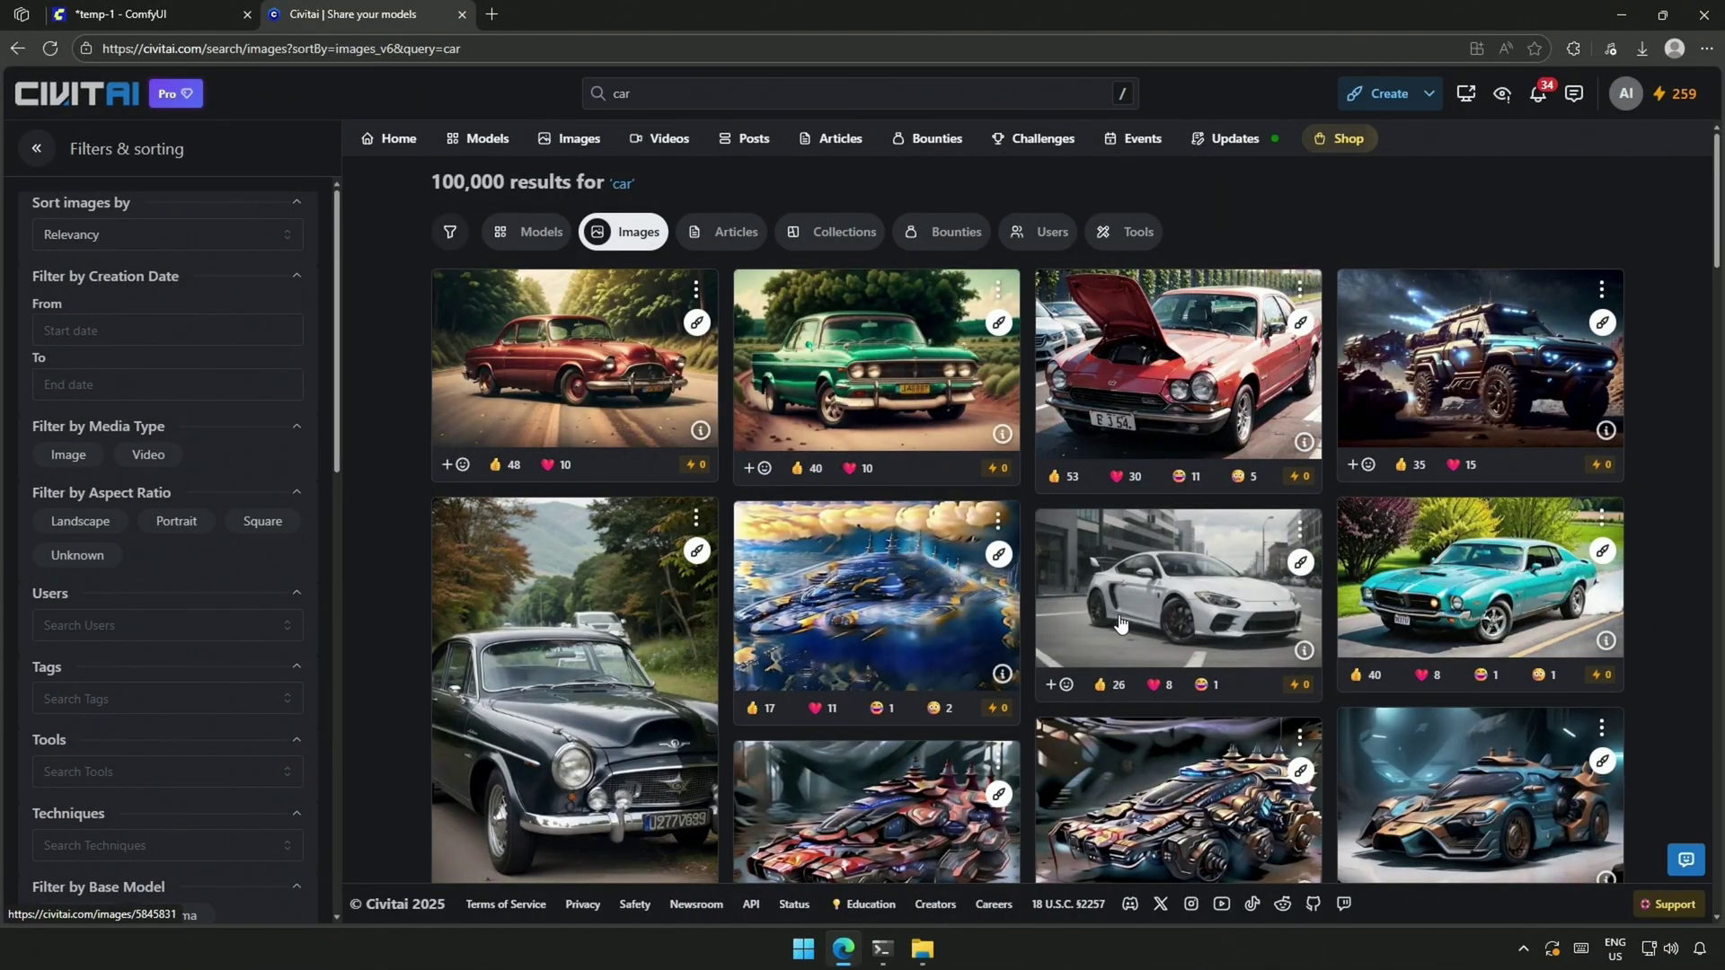
{"action": "left_click", "coordinate": [1119, 624]}
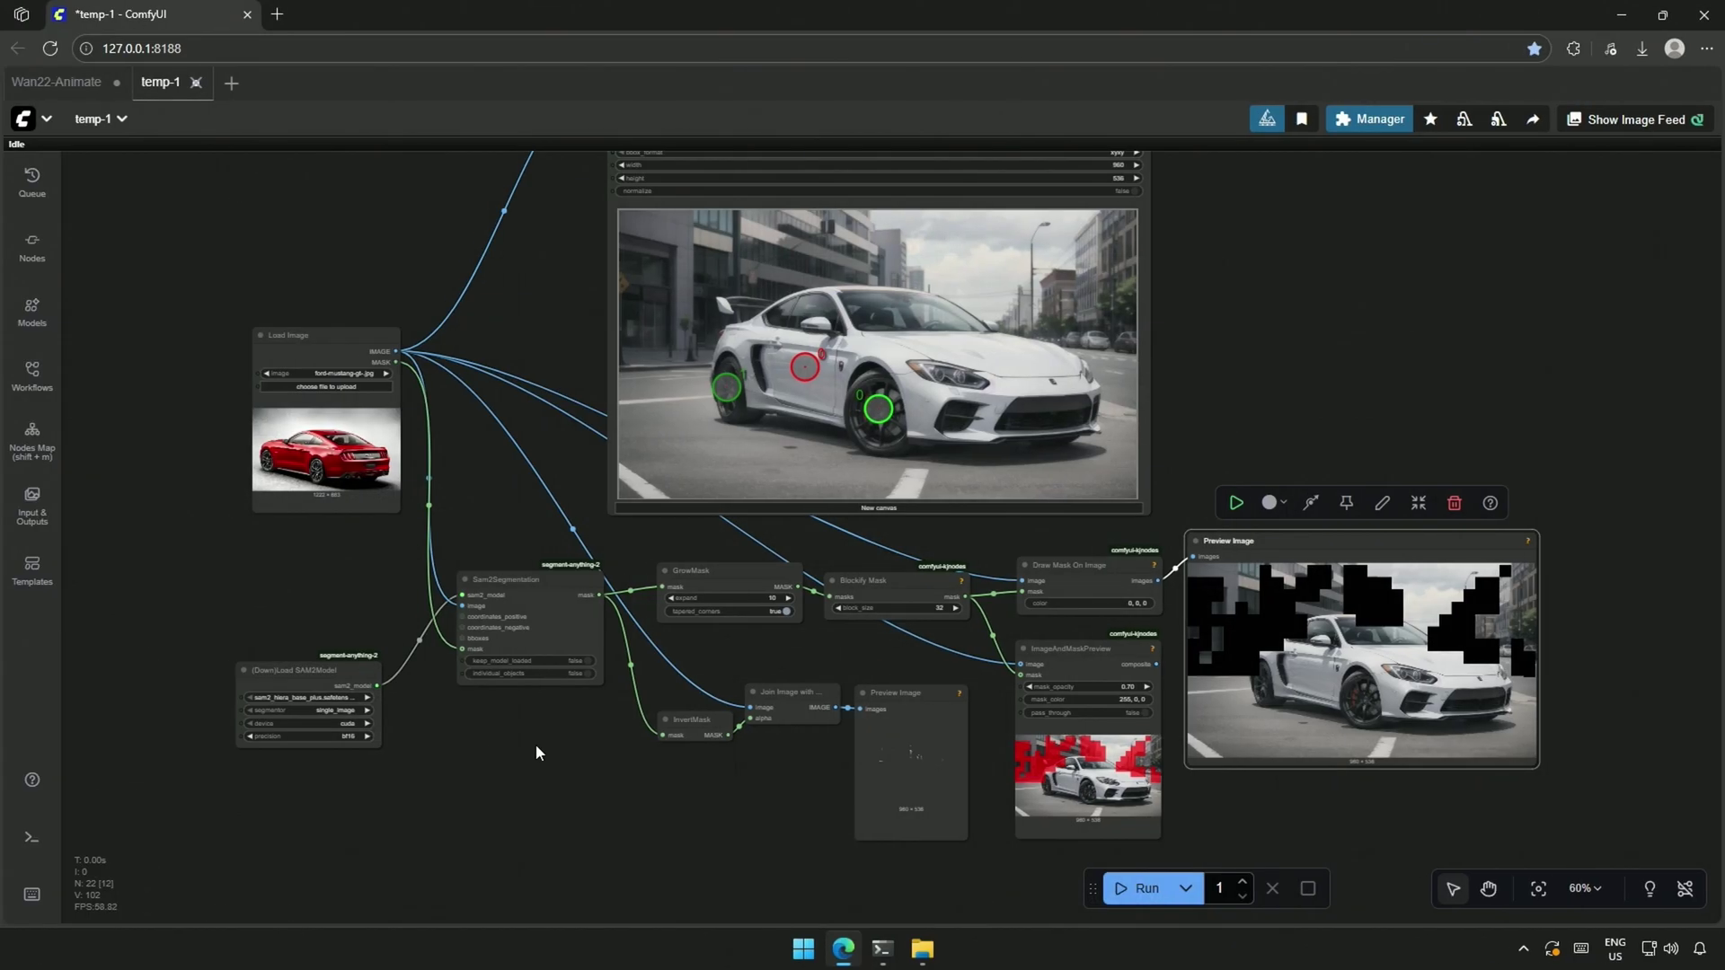
Step: Delete the unwanted link in the car graph and rerun so only the wheels are masked
{"action": "left_click_drag", "start_coordinate": [531, 748], "coordinate": [500, 779]}
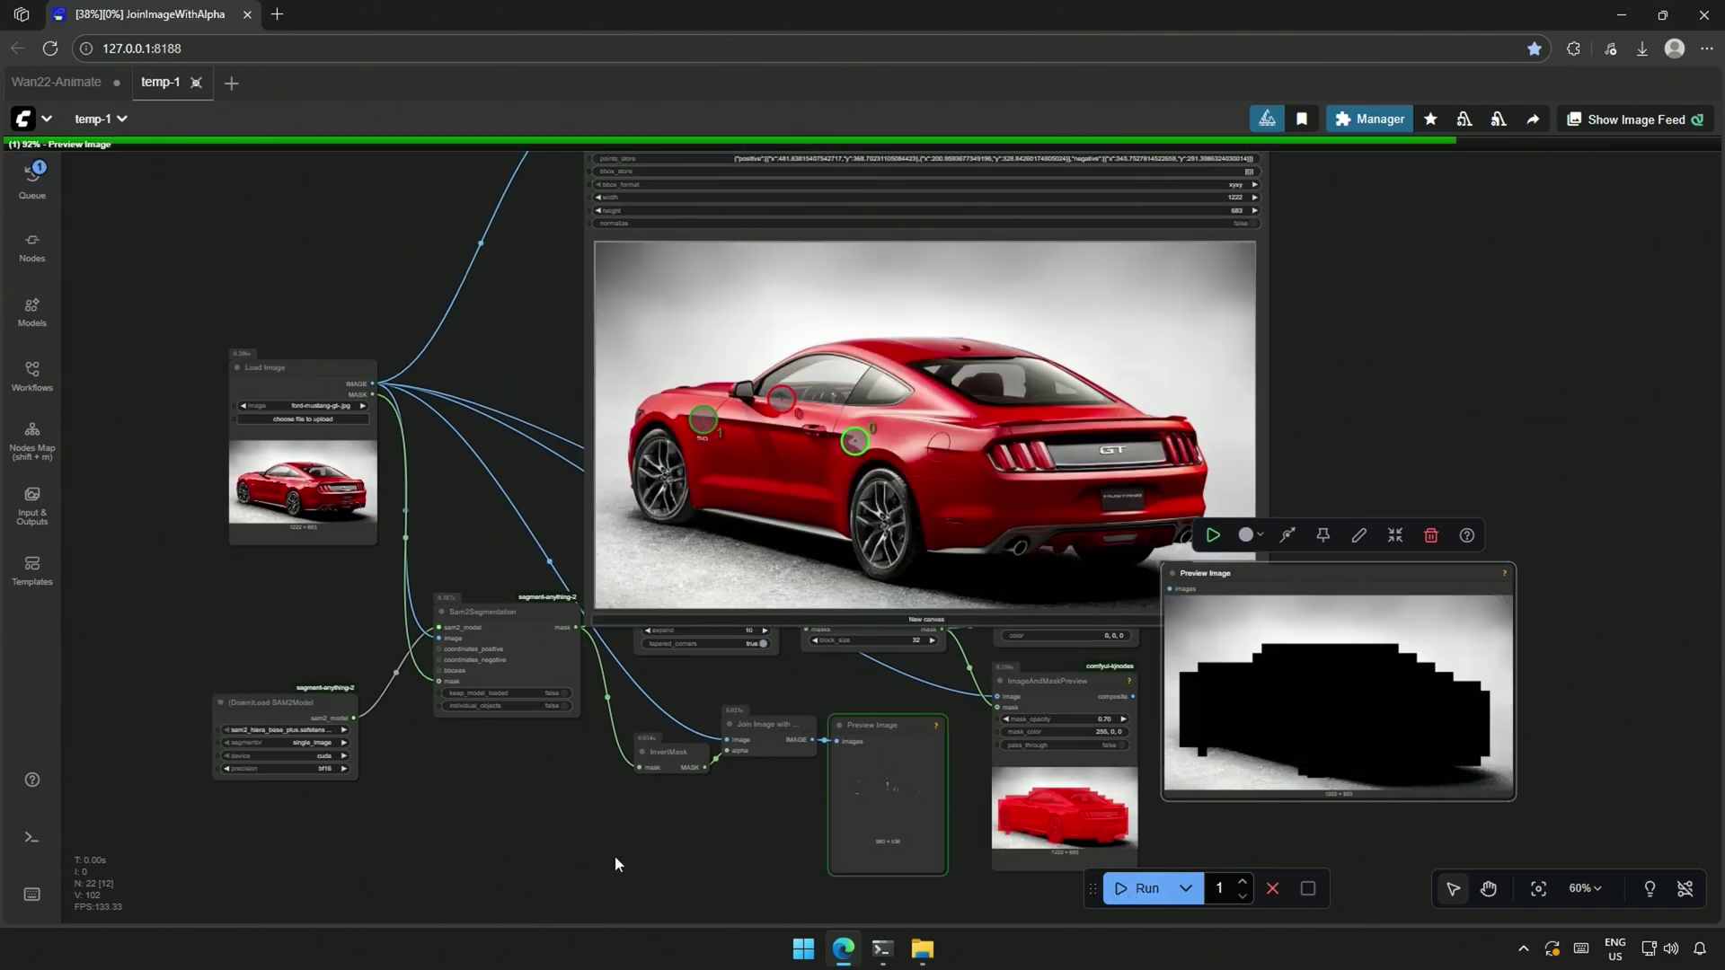
{"action": "scroll", "coordinate": [937, 495], "scroll_direction": "down", "scroll_amount": 1}
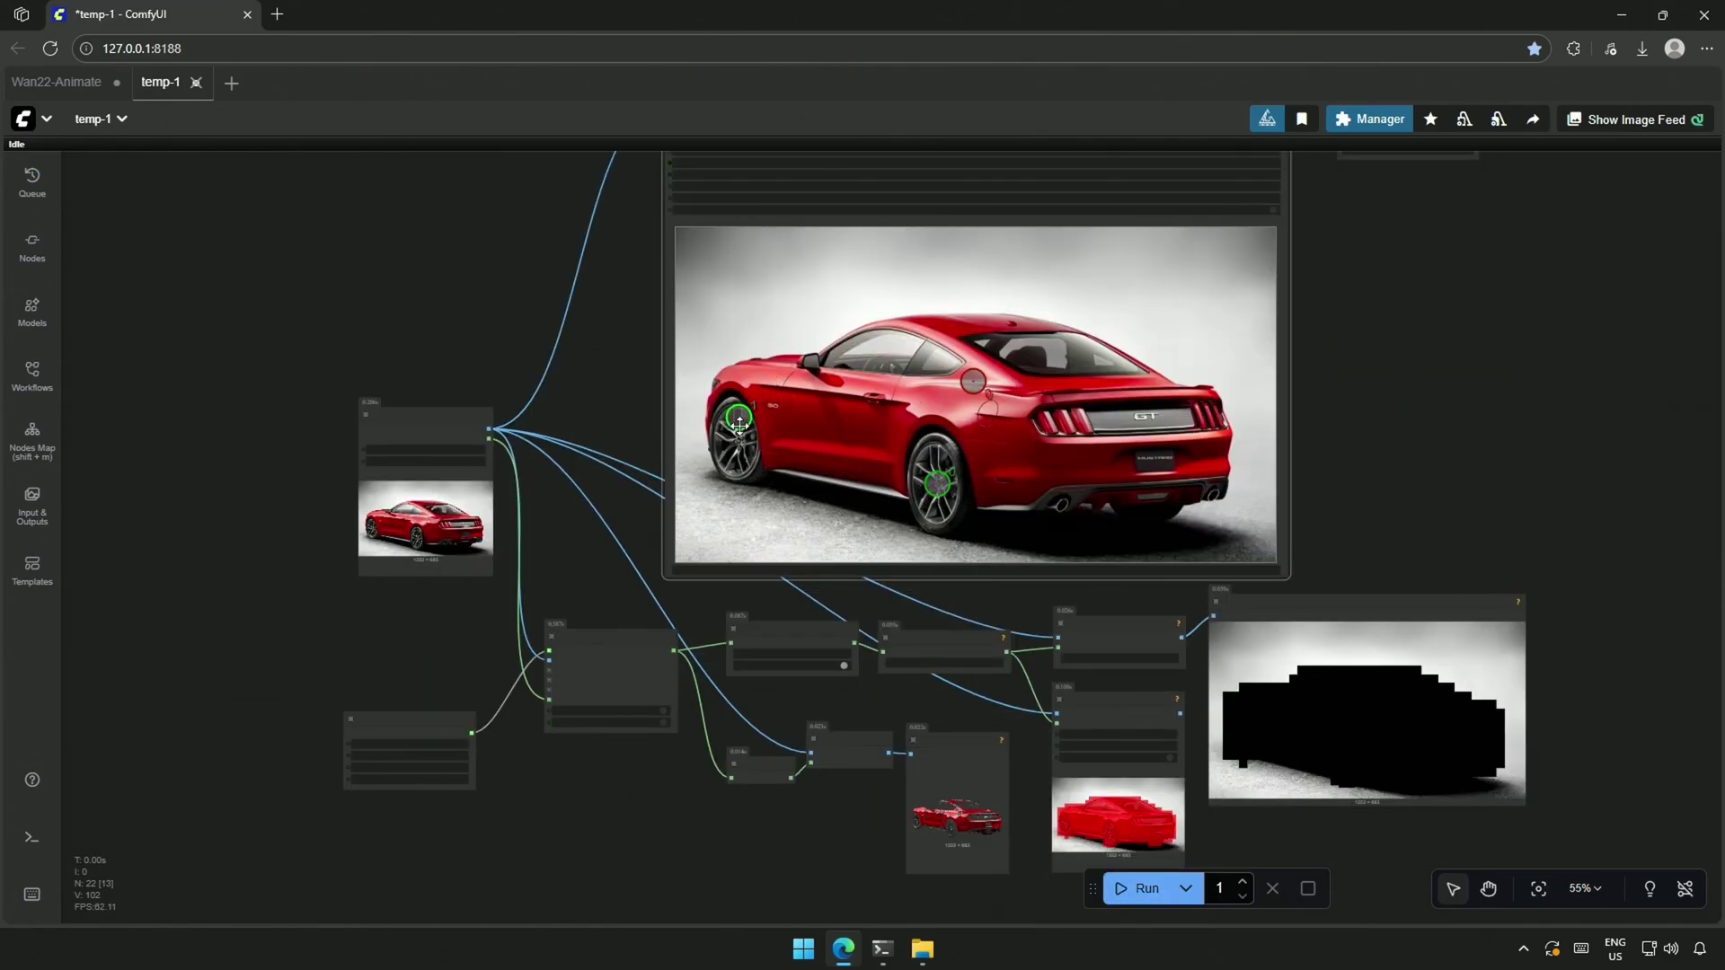
{"action": "scroll", "coordinate": [735, 434], "scroll_direction": "down", "scroll_amount": 1}
{"action": "scroll", "coordinate": [427, 786], "scroll_direction": "up", "scroll_amount": 1}
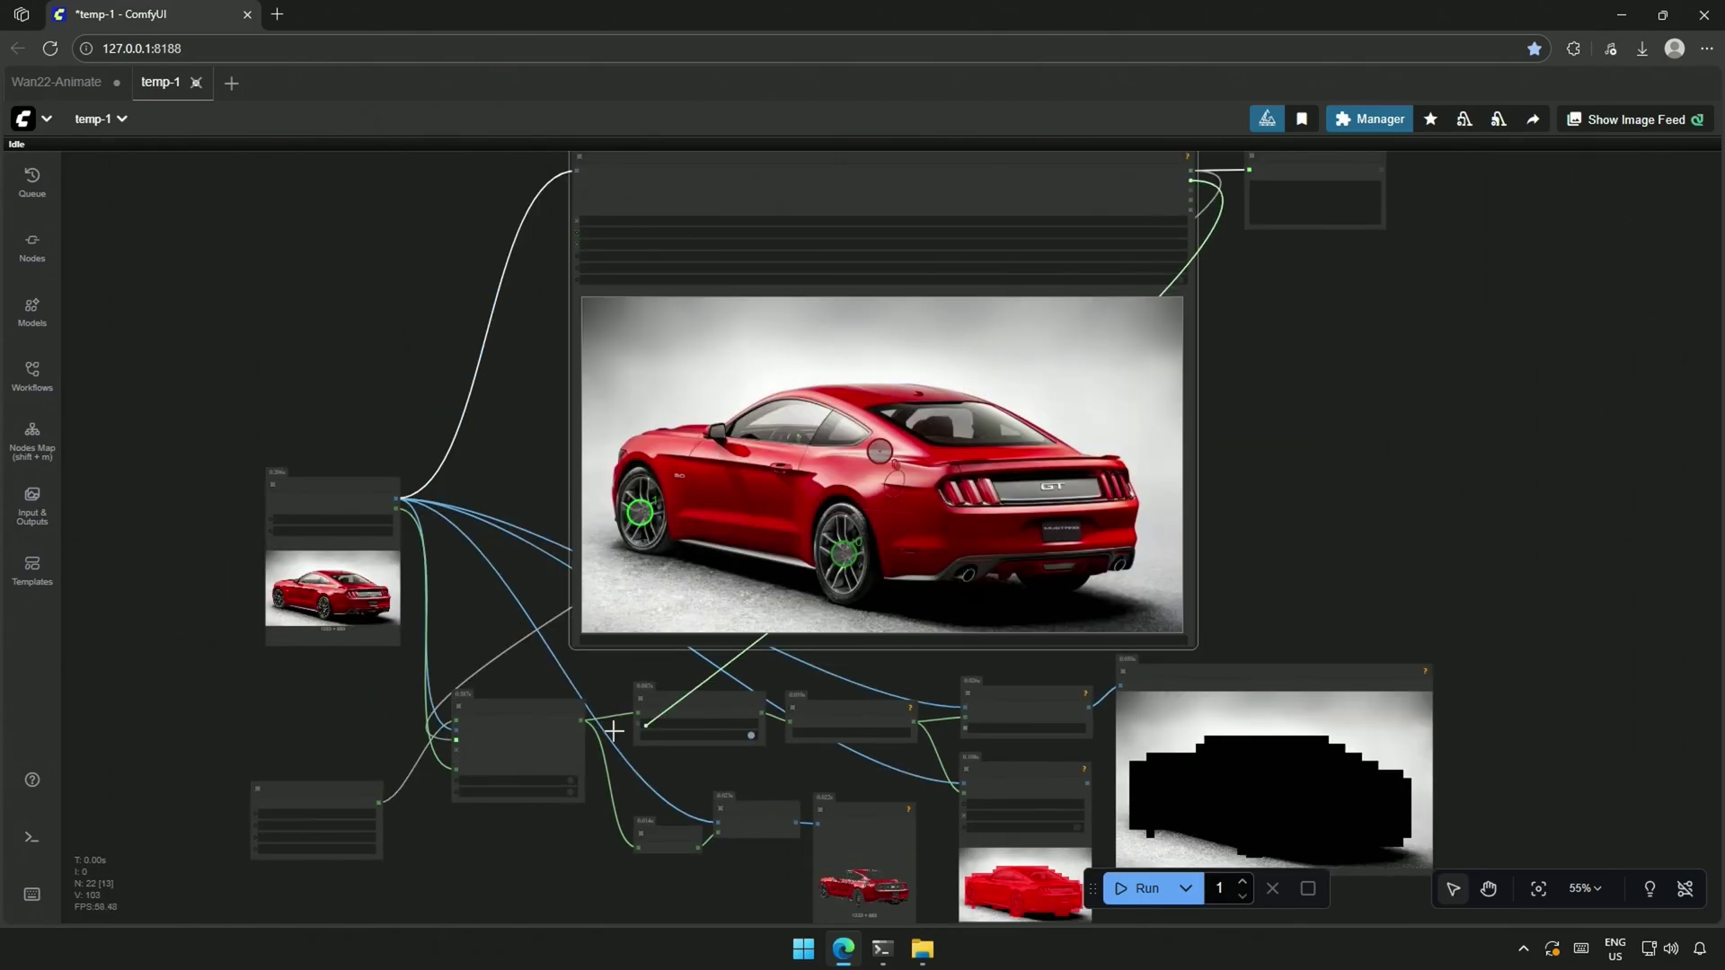
{"action": "scroll", "coordinate": [535, 738], "scroll_direction": "up", "scroll_amount": 4}
{"action": "scroll", "coordinate": [548, 727], "scroll_direction": "up", "scroll_amount": 3}
{"action": "right_click", "coordinate": [501, 452]}
{"action": "left_click", "coordinate": [514, 500]}
{"action": "scroll", "coordinate": [557, 493], "scroll_direction": "down", "scroll_amount": 3}
{"action": "scroll", "coordinate": [606, 674], "scroll_direction": "down", "scroll_amount": 2}
{"action": "scroll", "coordinate": [705, 854], "scroll_direction": "down", "scroll_amount": 1}
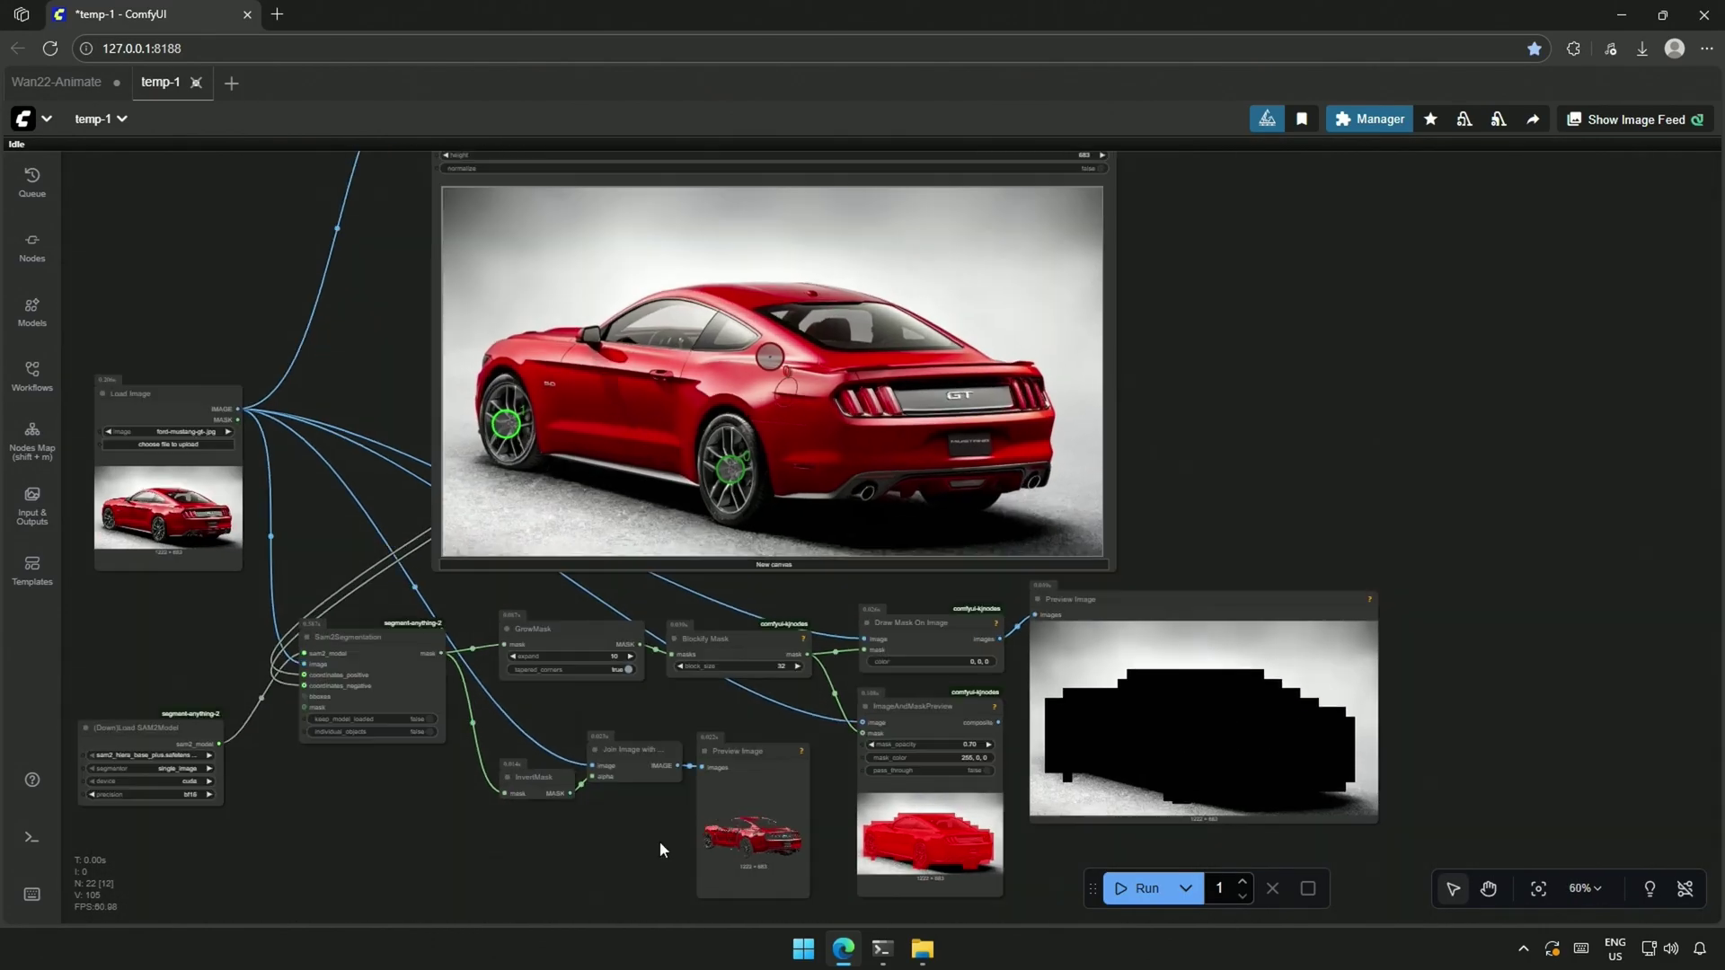
{"action": "left_click", "coordinate": [1120, 891]}
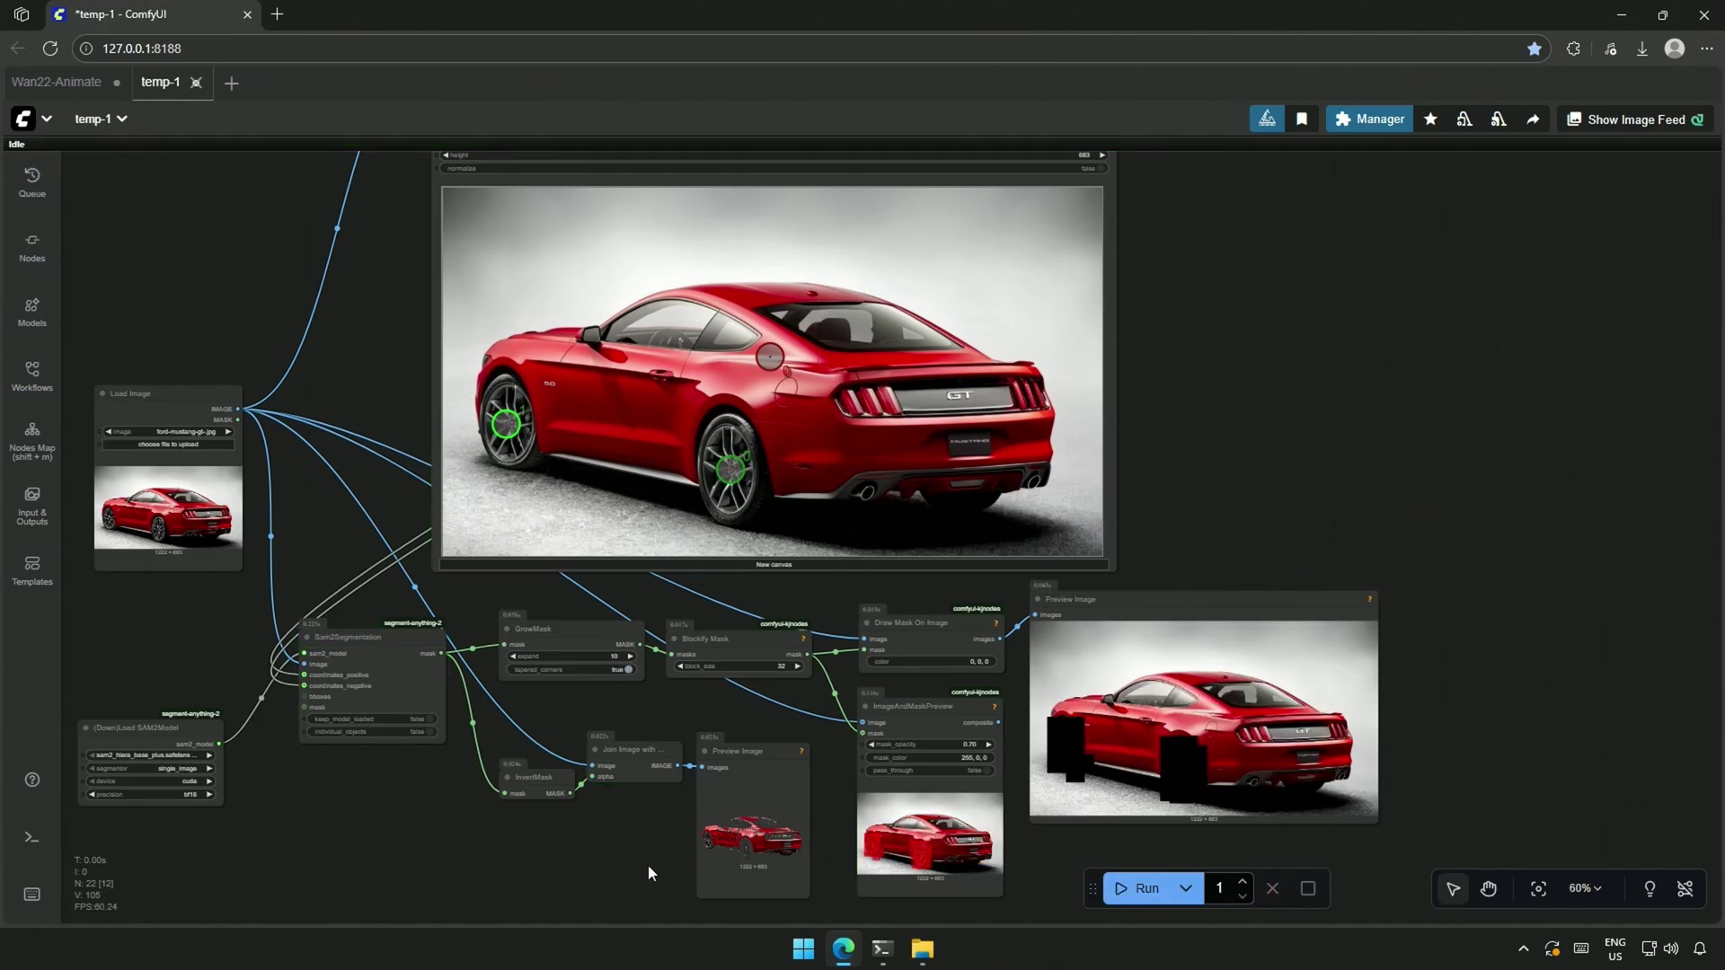
{"action": "scroll", "coordinate": [1070, 868], "scroll_direction": "up", "scroll_amount": 2}
{"action": "scroll", "coordinate": [876, 809], "scroll_direction": "up", "scroll_amount": 5}
{"action": "scroll", "coordinate": [717, 734], "scroll_direction": "up", "scroll_amount": 4}
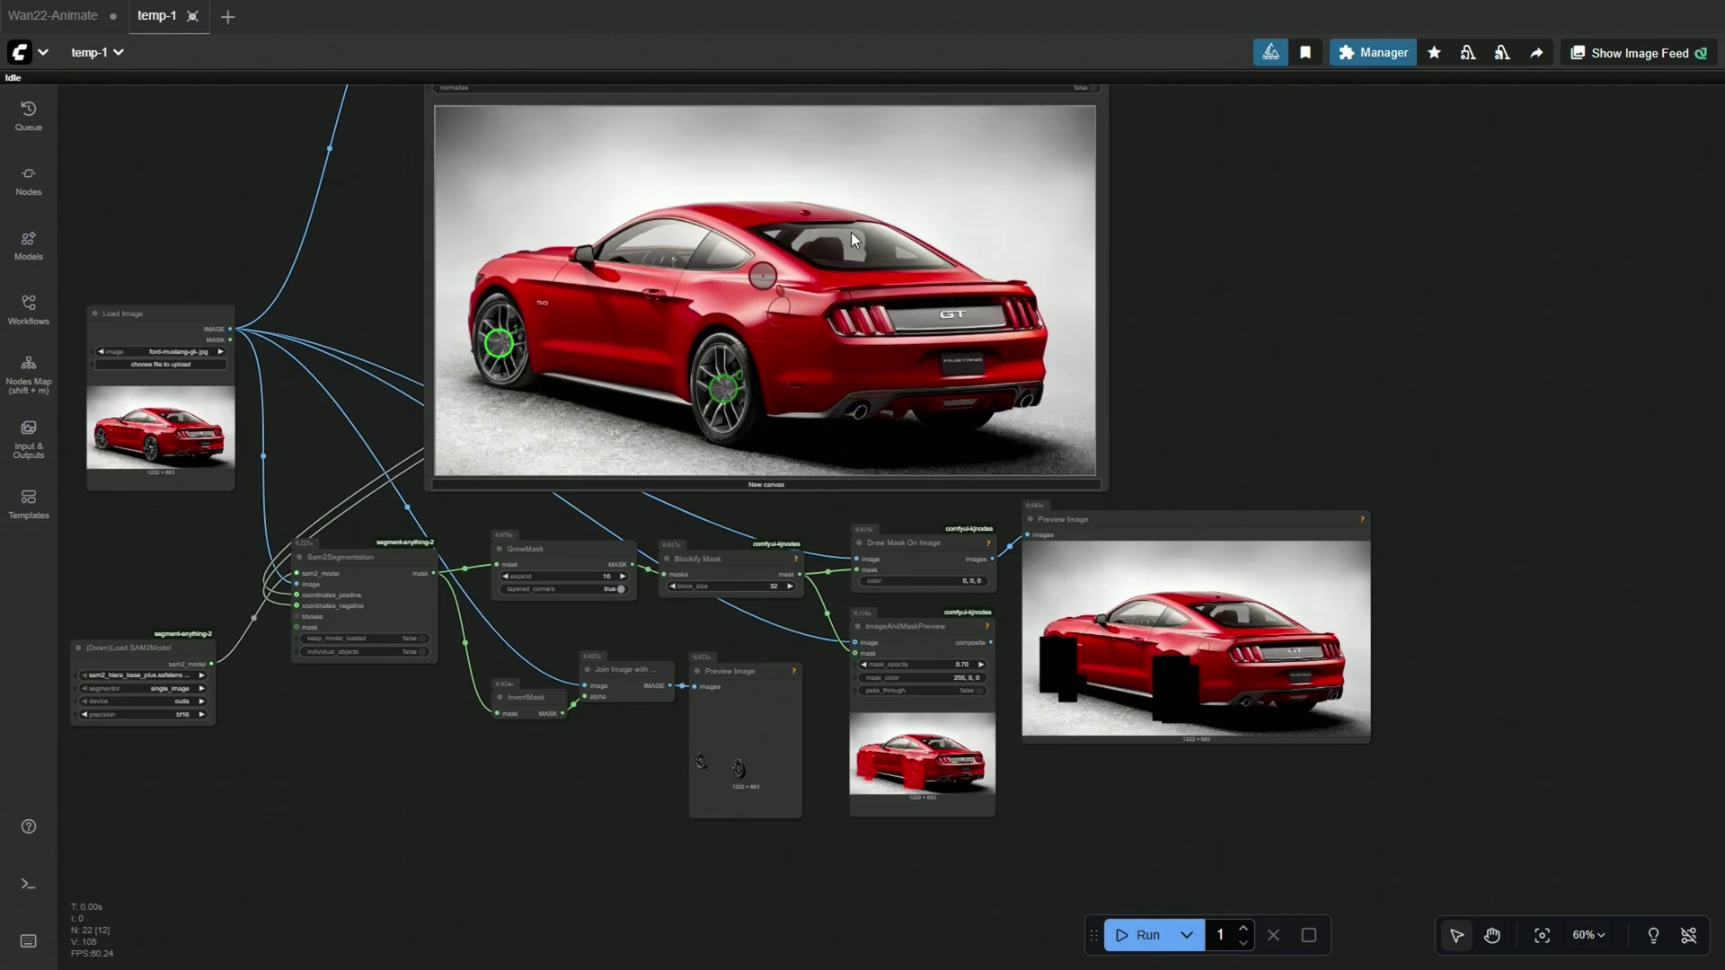
Step: Add a positive point on the car's rear window in the Points Editor
{"action": "left_click", "coordinate": [850, 240]}
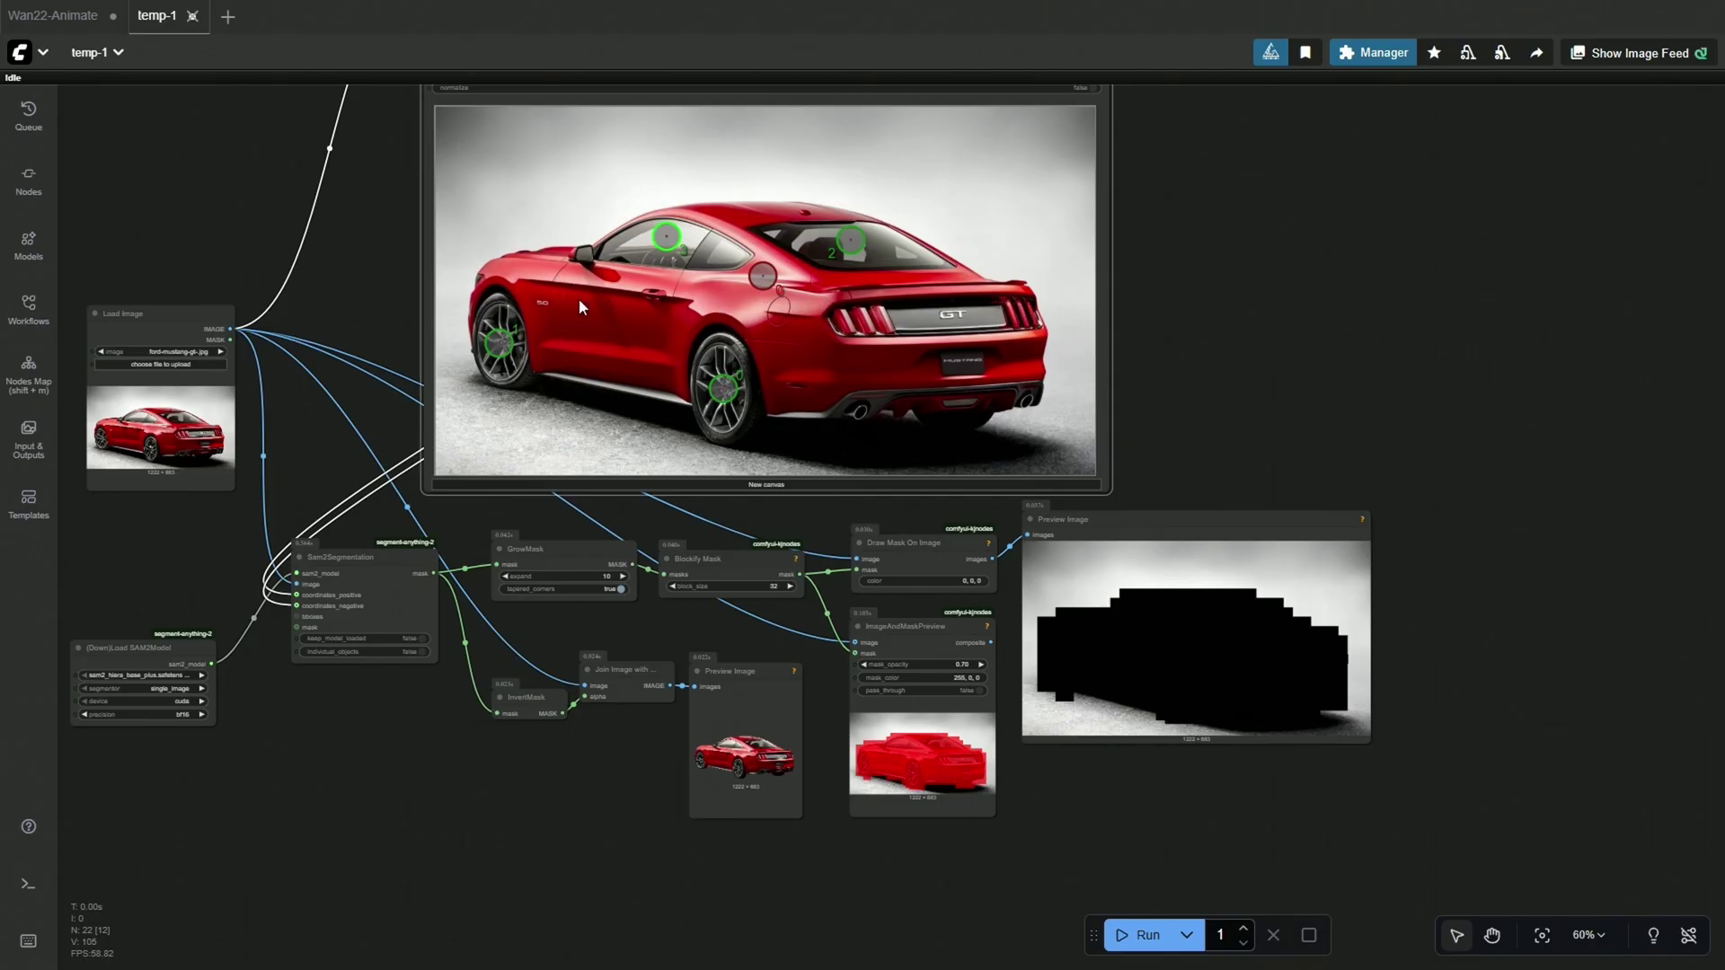
{"action": "scroll", "coordinate": [435, 713], "scroll_direction": "up", "scroll_amount": 5}
{"action": "scroll", "coordinate": [400, 705], "scroll_direction": "up", "scroll_amount": 5}
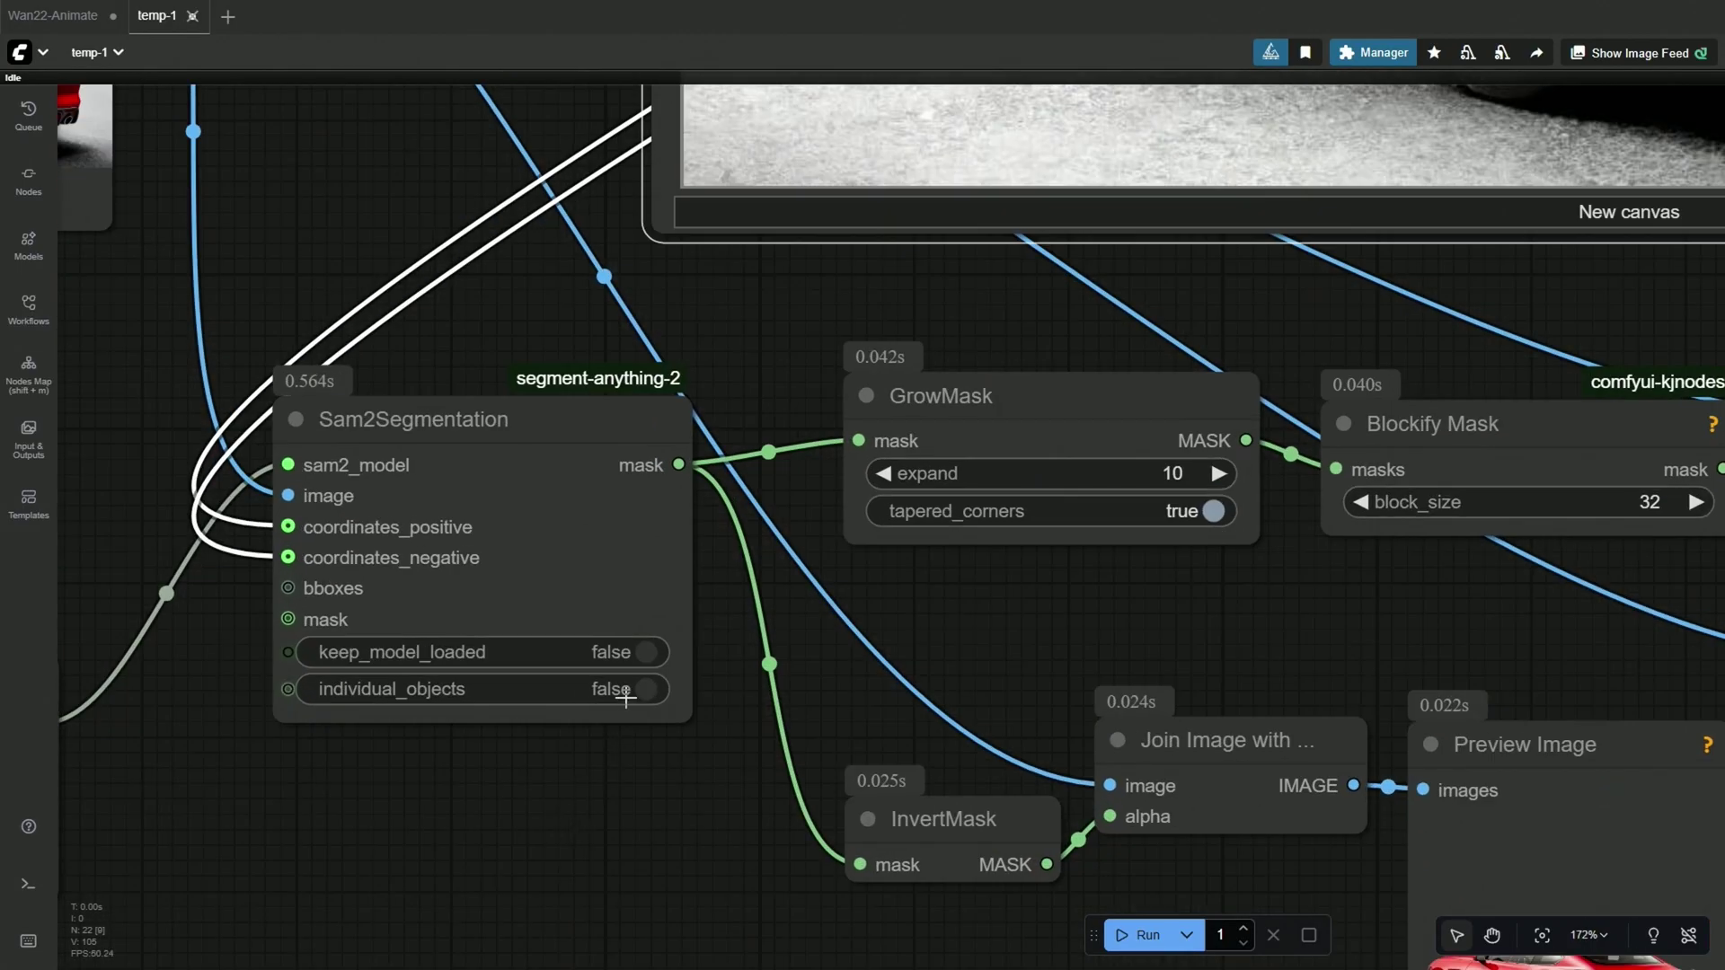
{"action": "scroll", "coordinate": [611, 858], "scroll_direction": "down", "scroll_amount": 8}
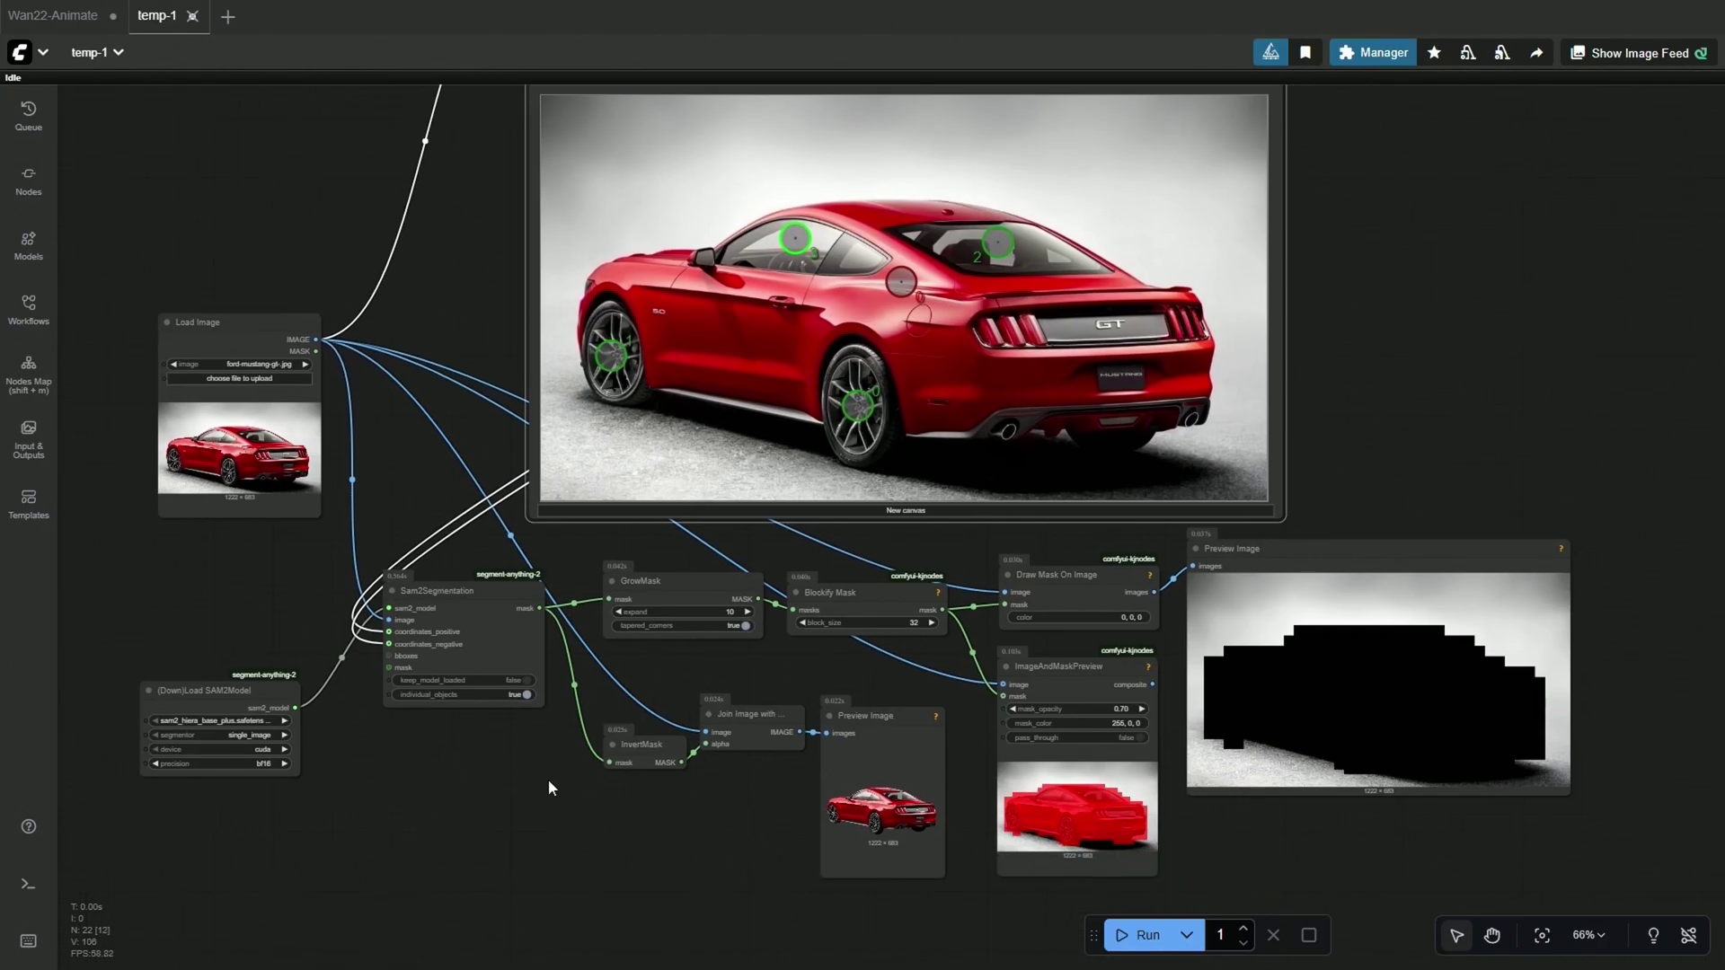
Step: Run with the window points, bypass Blockify Mask and GrowMask, then rerun
{"action": "left_click", "coordinate": [1122, 944]}
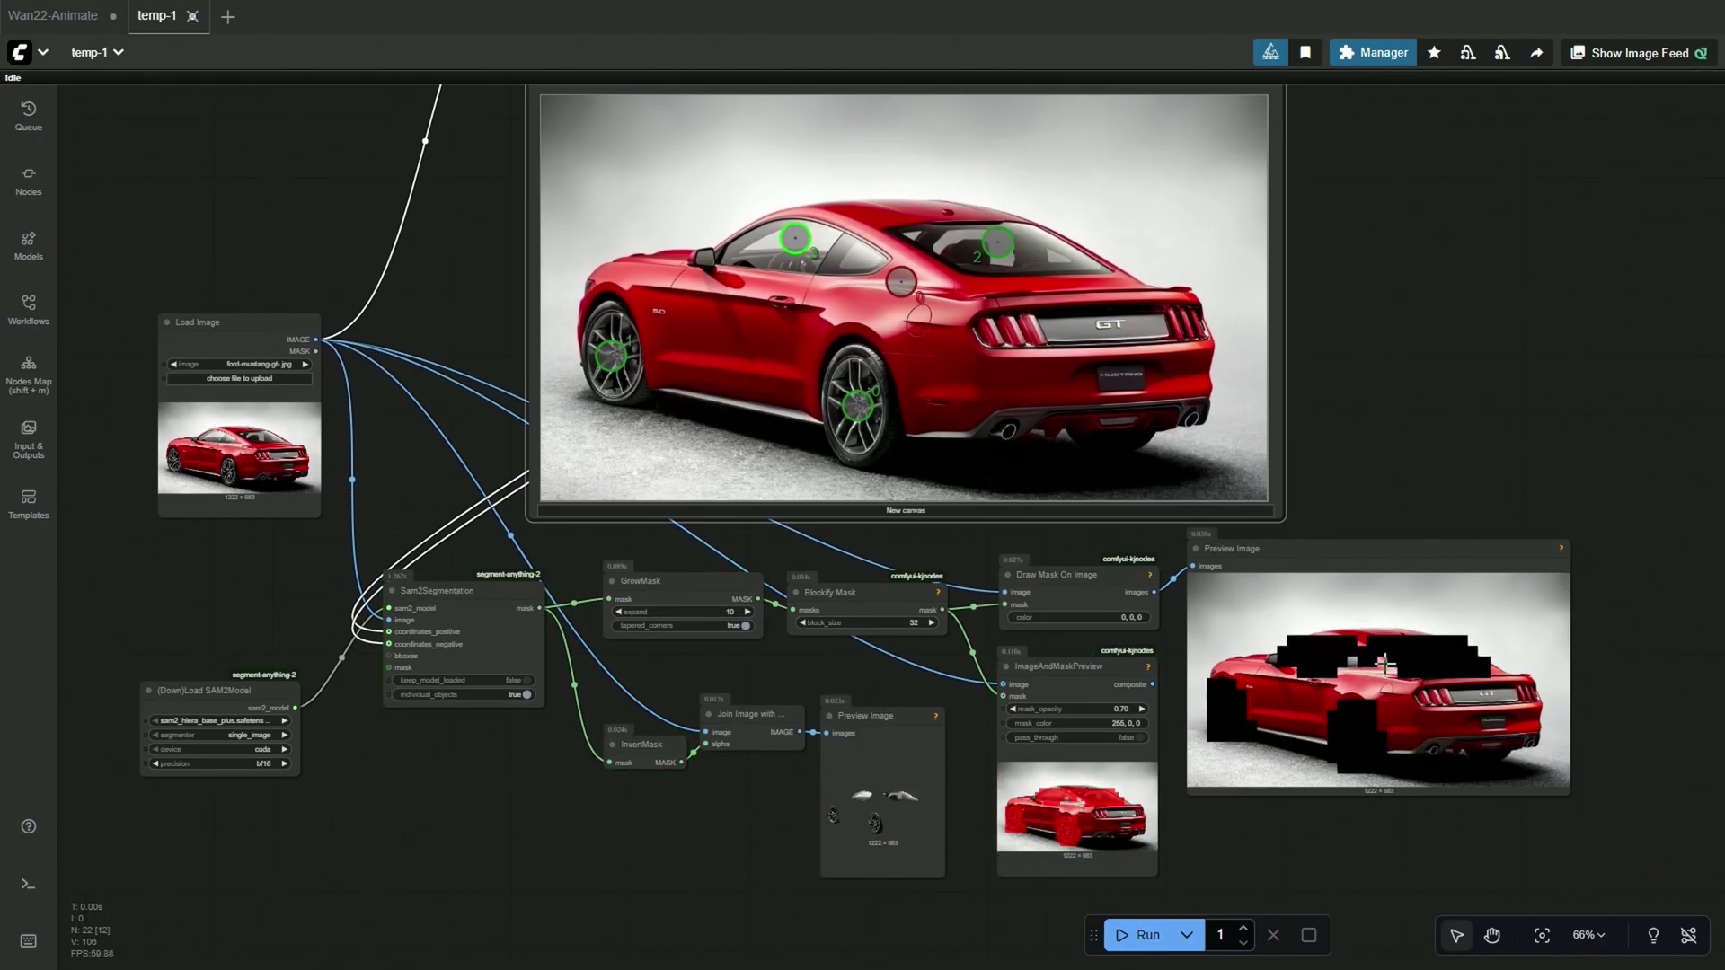
{"action": "scroll", "coordinate": [982, 641], "scroll_direction": "up", "scroll_amount": 3}
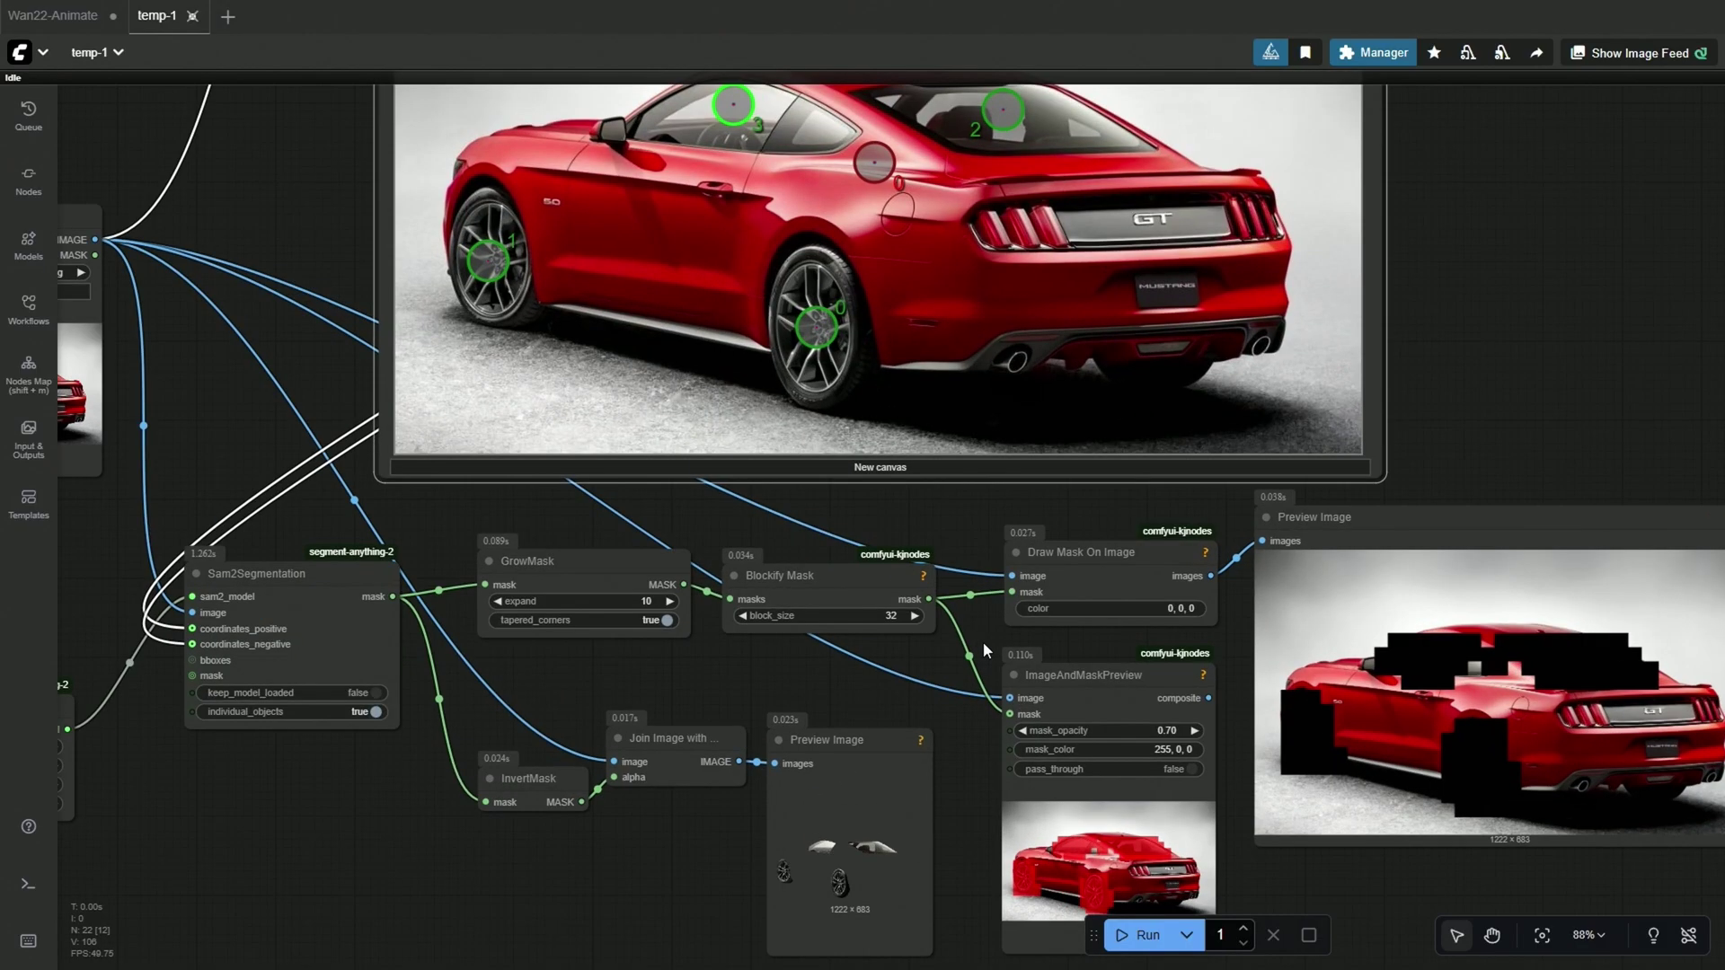
{"action": "left_click", "coordinate": [813, 581]}
{"action": "left_click", "coordinate": [795, 531]}
{"action": "left_click", "coordinate": [582, 560]}
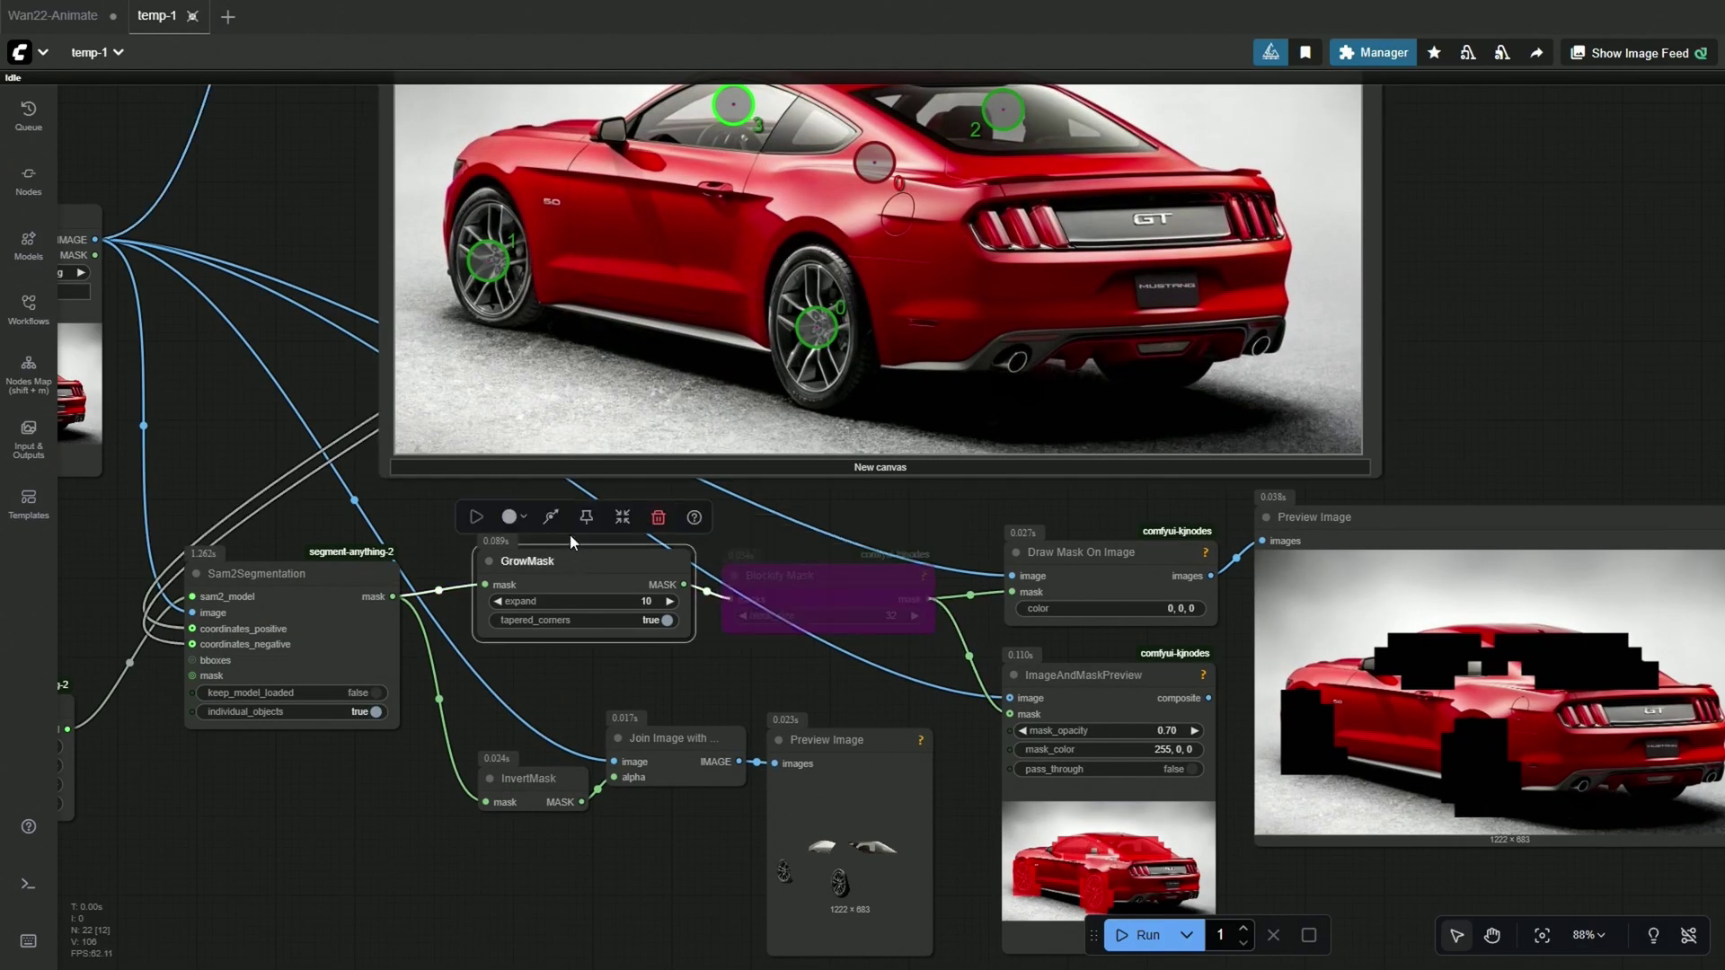
{"action": "left_click", "coordinate": [559, 523]}
{"action": "scroll", "coordinate": [856, 762], "scroll_direction": "down", "scroll_amount": 3}
{"action": "left_click", "coordinate": [1117, 934]}
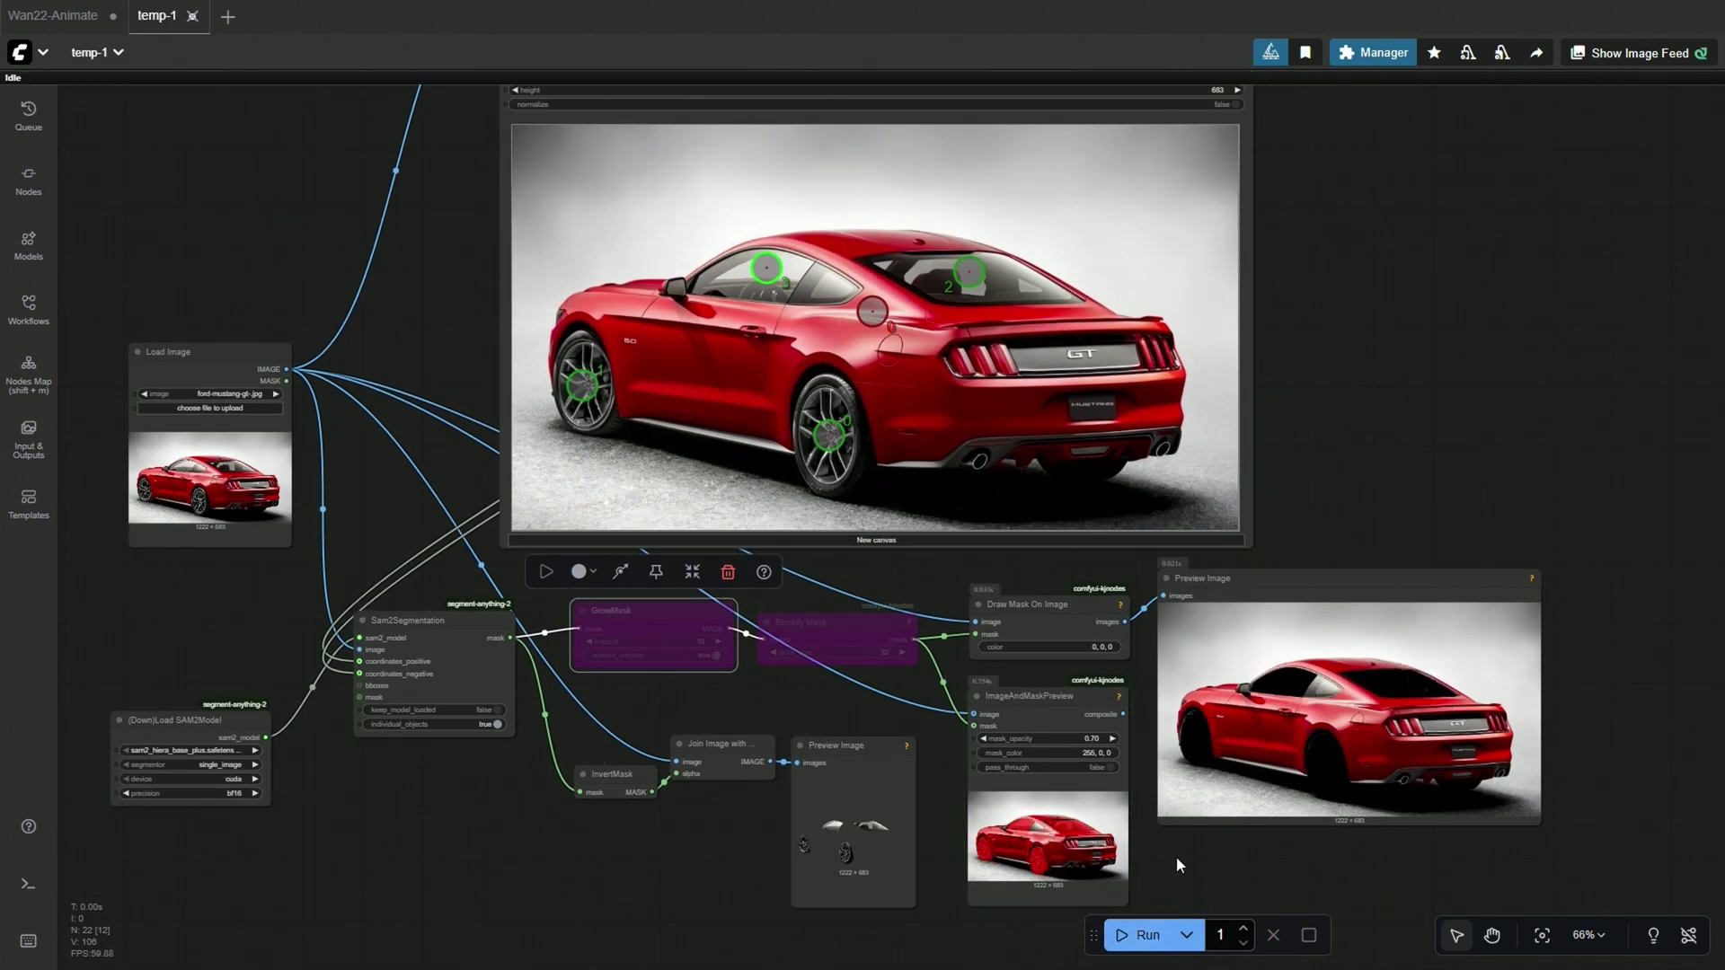
{"action": "scroll", "coordinate": [1177, 855], "scroll_direction": "up", "scroll_amount": 5}
{"action": "scroll", "coordinate": [1175, 877], "scroll_direction": "up", "scroll_amount": 3}
{"action": "scroll", "coordinate": [1192, 790], "scroll_direction": "up", "scroll_amount": 2}
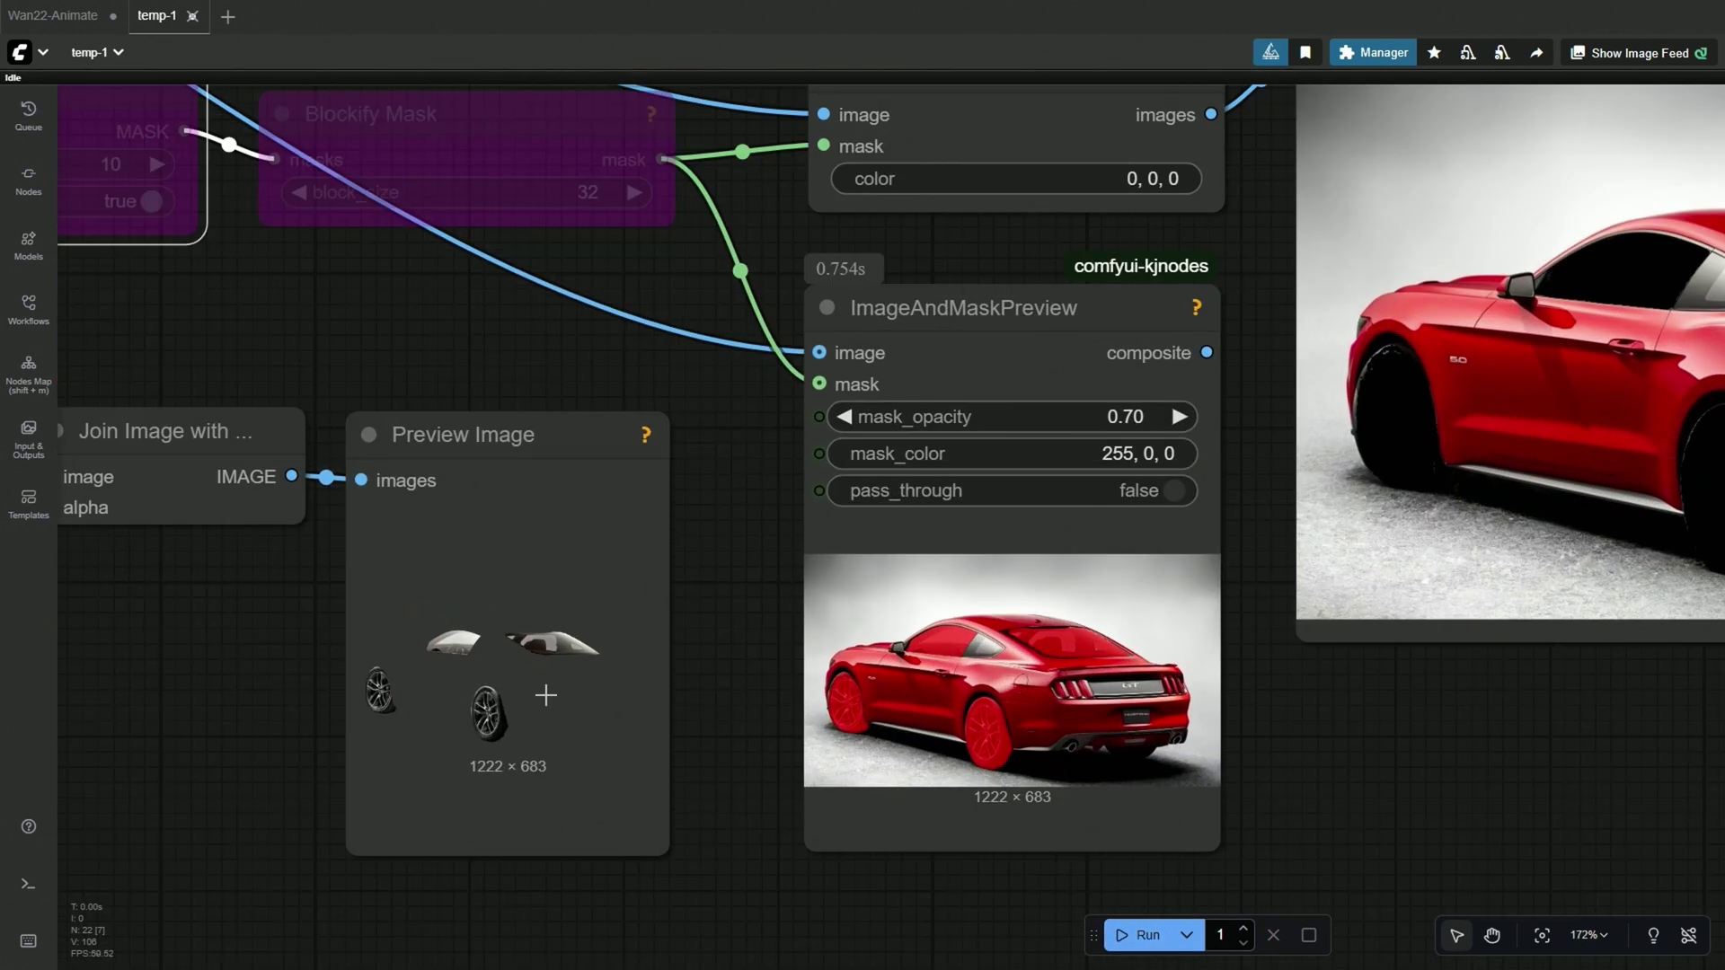
{"action": "scroll", "coordinate": [593, 702], "scroll_direction": "up", "scroll_amount": 4}
Step: Pan across the segmented pieces, composite and draw-mask previews to review results
{"action": "mouse_move", "coordinate": [763, 749]}
{"action": "left_mouse_down"}
{"action": "mouse_move", "coordinate": [870, 771]}
{"action": "mouse_move", "coordinate": [782, 770]}
{"action": "left_mouse_up"}
{"action": "scroll", "coordinate": [782, 769], "scroll_direction": "down", "scroll_amount": 5}
{"action": "left_click_drag", "start_coordinate": [916, 775], "coordinate": [800, 780]}
{"action": "left_click_drag", "start_coordinate": [1085, 795], "coordinate": [862, 850]}
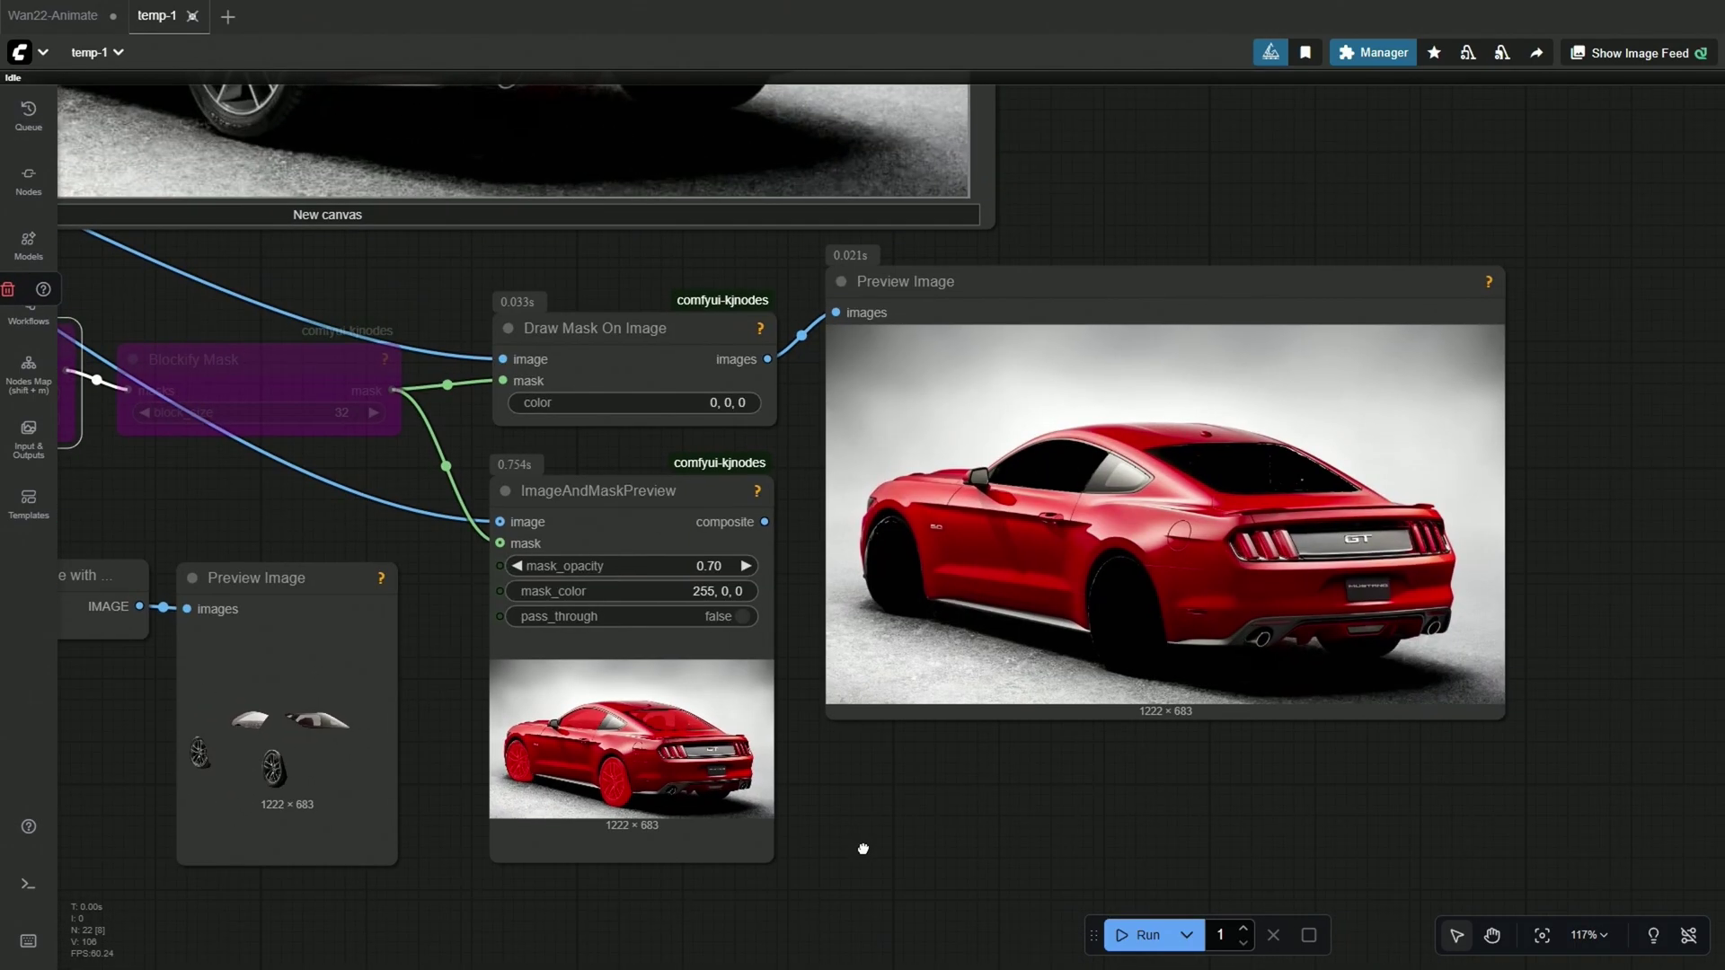
{"action": "scroll", "coordinate": [983, 854], "scroll_direction": "down", "scroll_amount": 3}
{"action": "scroll", "coordinate": [982, 853], "scroll_direction": "down", "scroll_amount": 2}
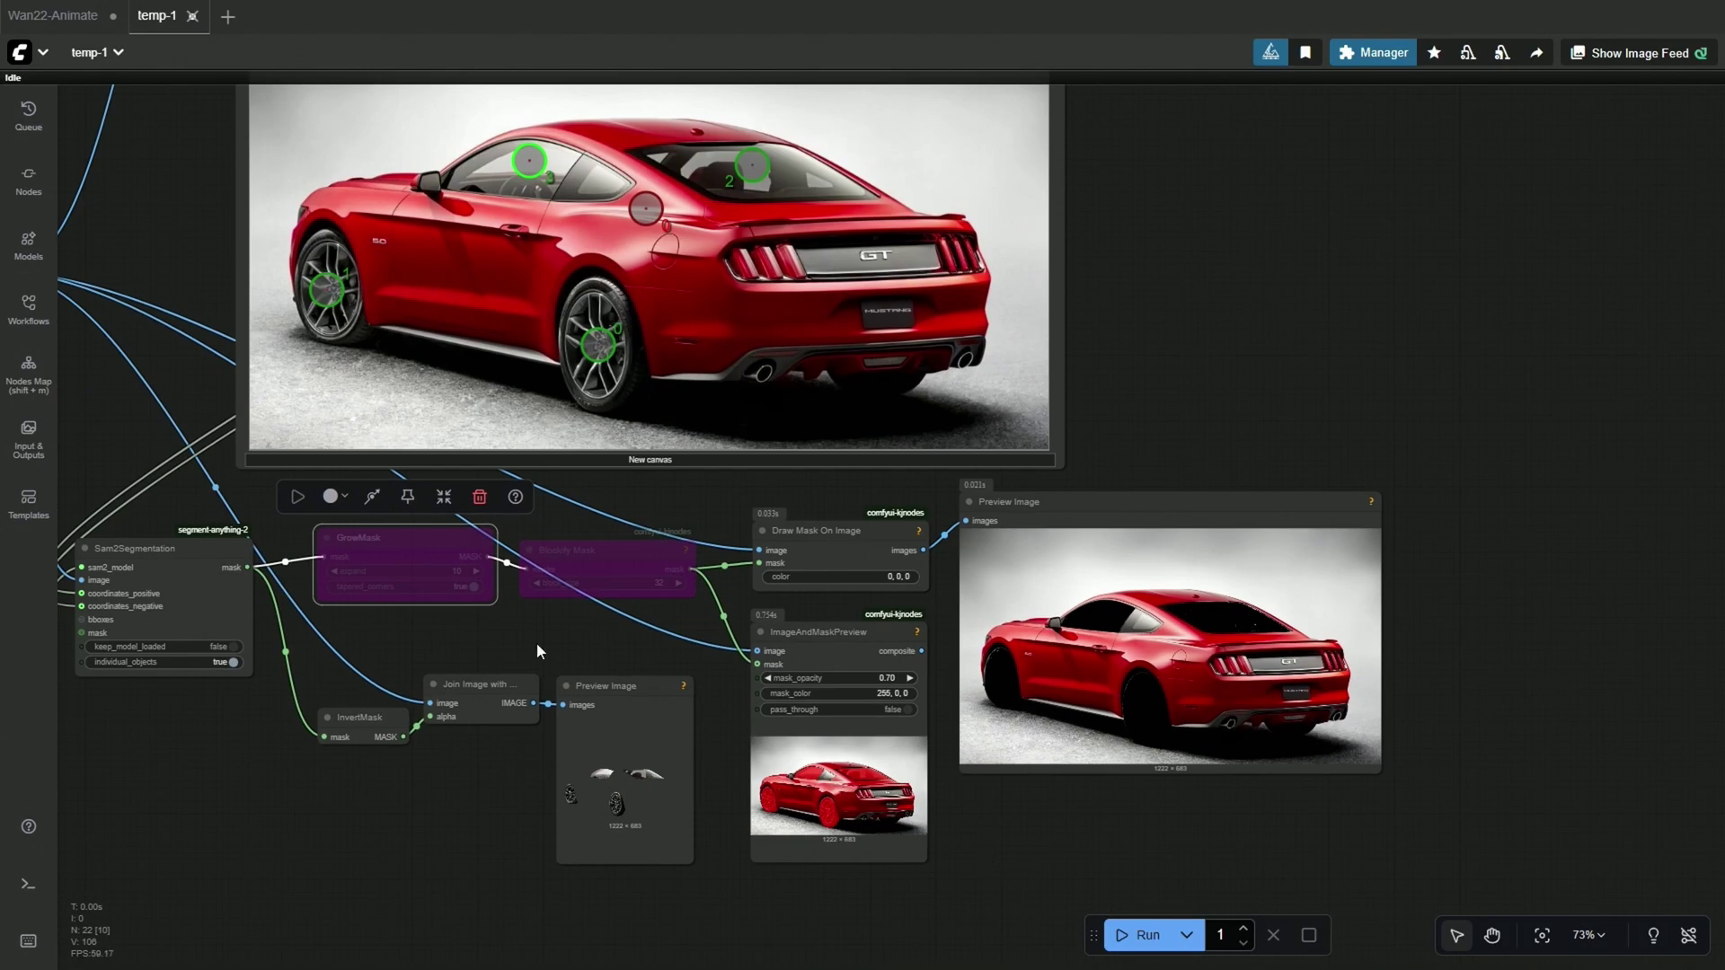
Step: Re-enable GrowMask with an expand of 5 and rerun the workflow
{"action": "left_click_drag", "start_coordinate": [535, 644], "coordinate": [581, 666]}
{"action": "left_click", "coordinate": [416, 518]}
{"action": "scroll", "coordinate": [487, 634], "scroll_direction": "up", "scroll_amount": 1}
{"action": "left_click", "coordinate": [499, 584]}
{"action": "type", "text": "5"}
{"action": "key", "text": "Return"}
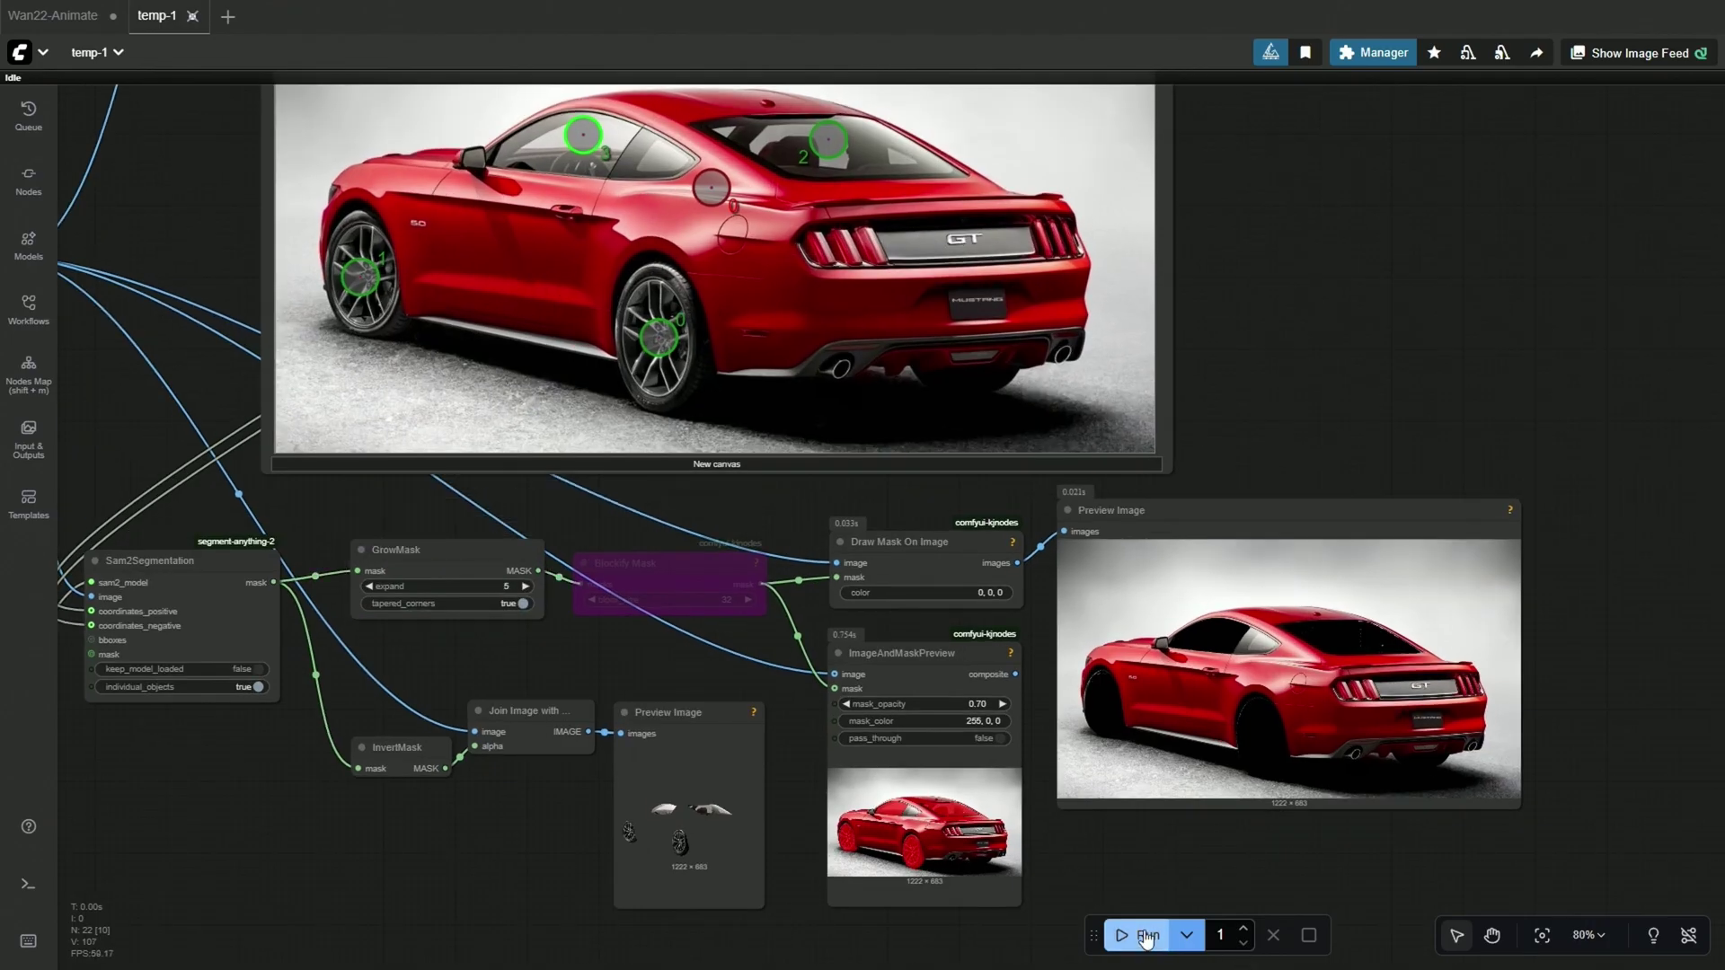
{"action": "left_click", "coordinate": [1138, 933]}
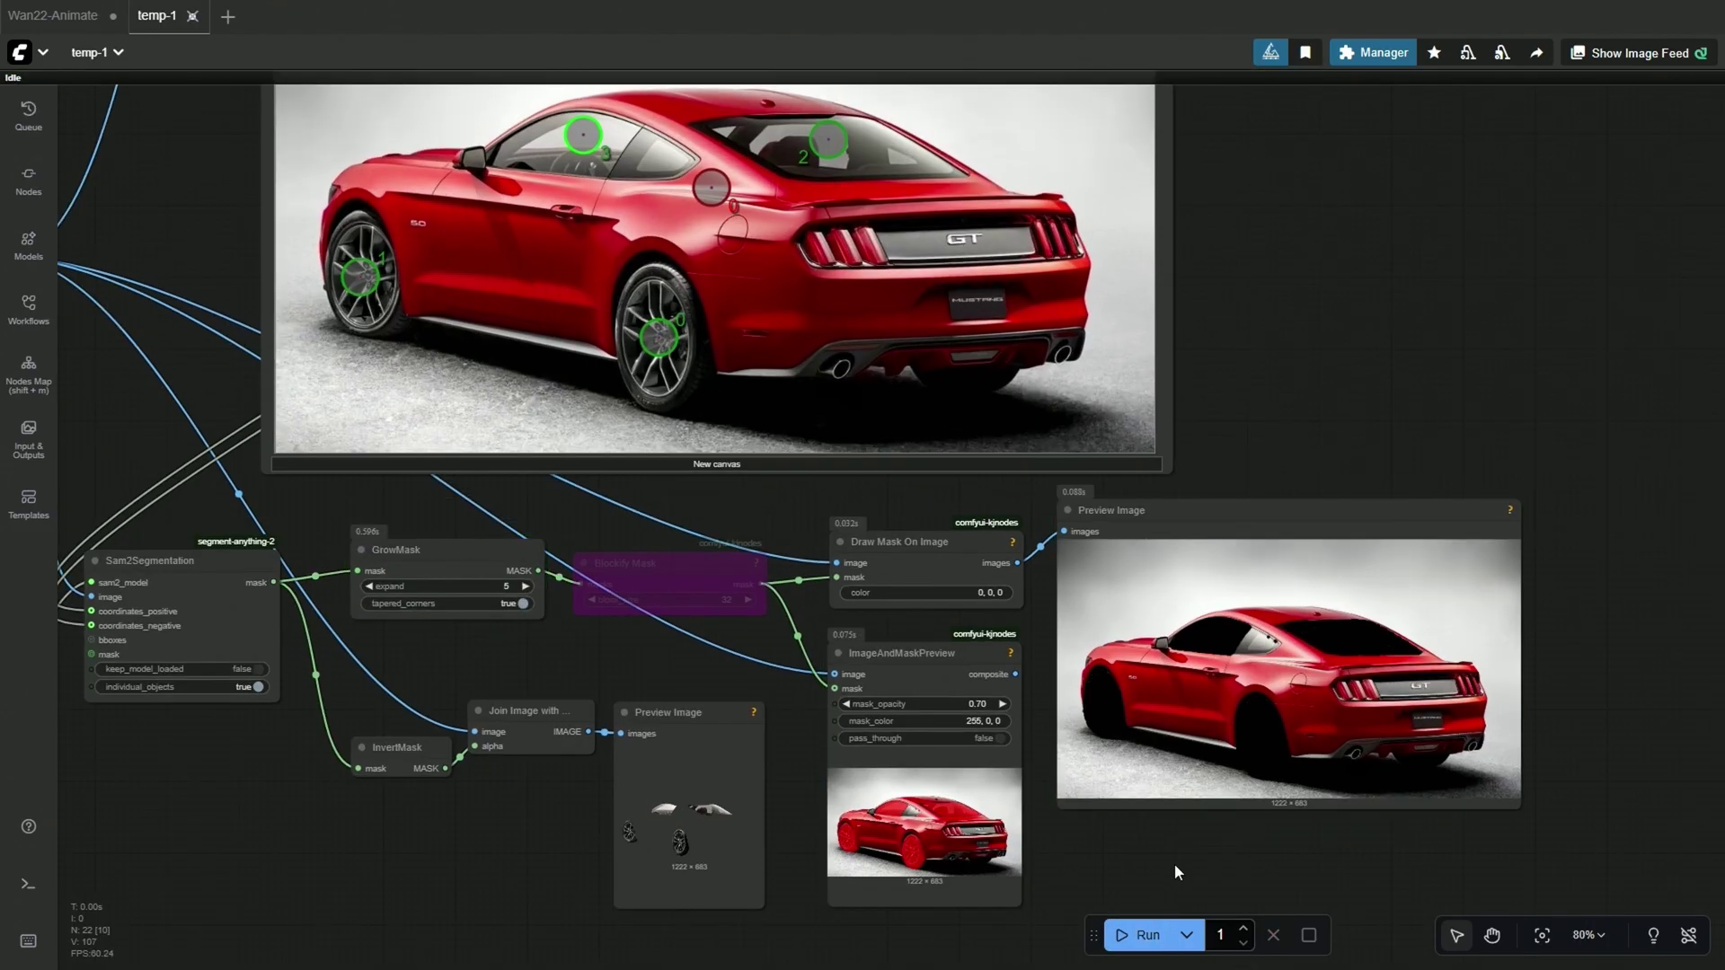
{"action": "scroll", "coordinate": [1173, 873], "scroll_direction": "up", "scroll_amount": 2}
{"action": "scroll", "coordinate": [1173, 872], "scroll_direction": "down", "scroll_amount": 3}
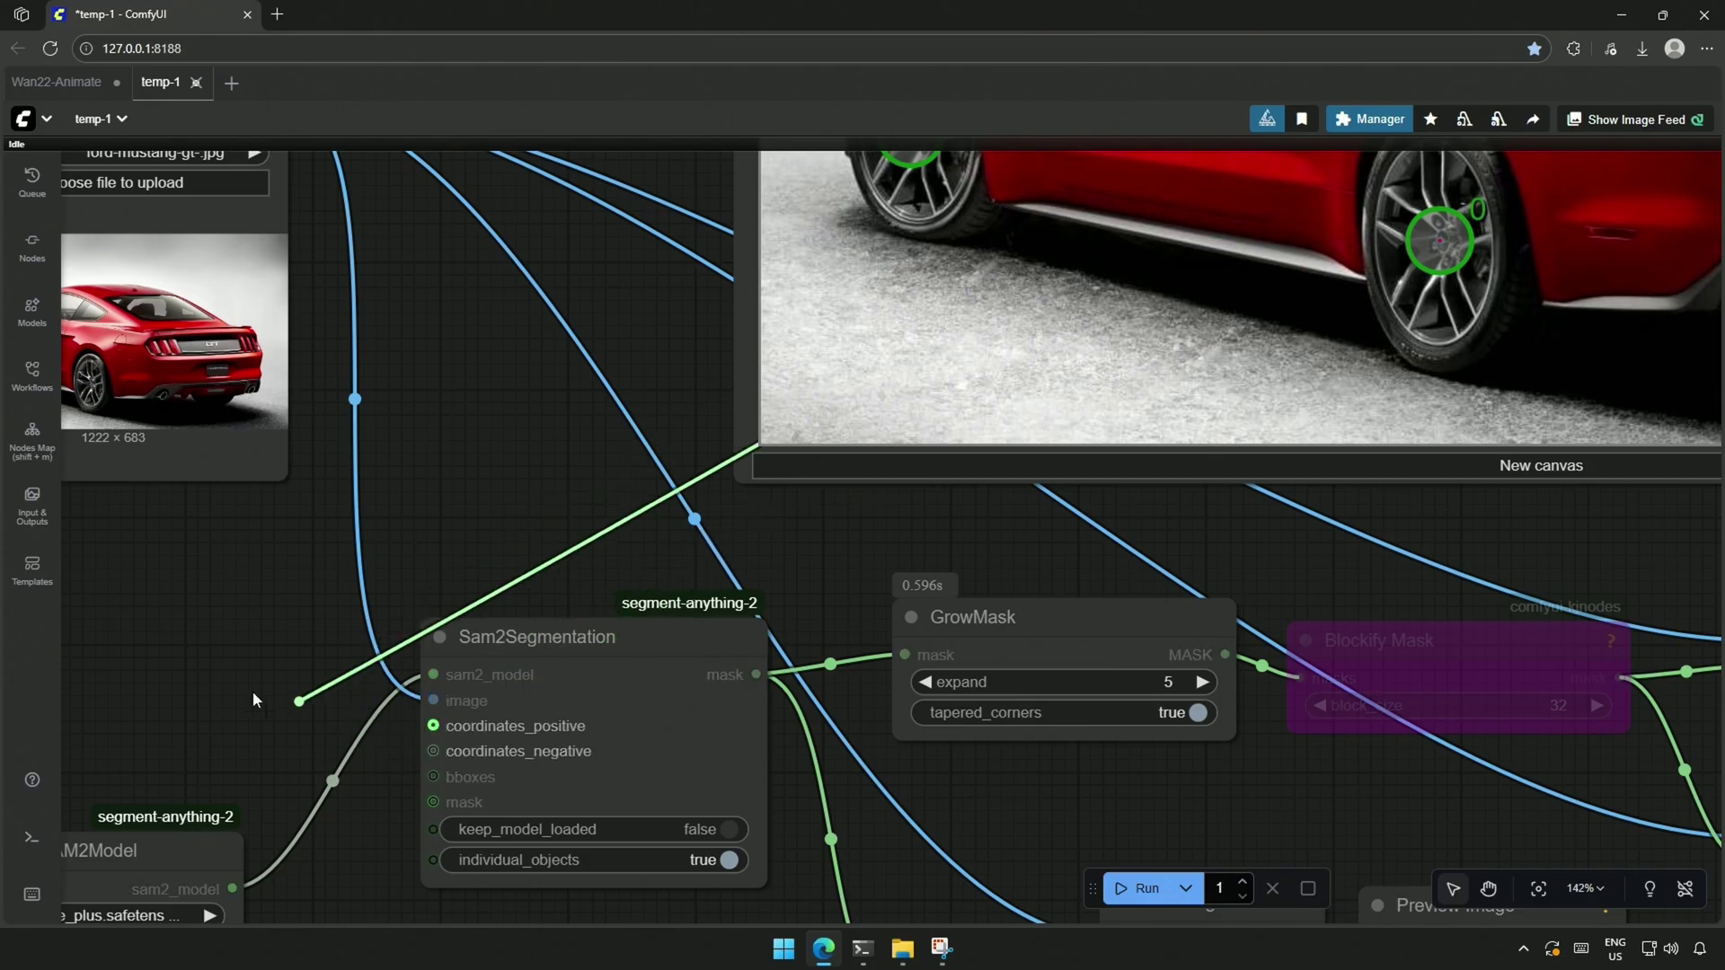
Step: Disconnect the point coordinates link and open the car image in the MaskEditor
{"action": "left_click_drag", "start_coordinate": [252, 698], "coordinate": [215, 701]}
{"action": "left_click", "coordinate": [211, 762]}
{"action": "scroll", "coordinate": [230, 776], "scroll_direction": "down", "scroll_amount": 4}
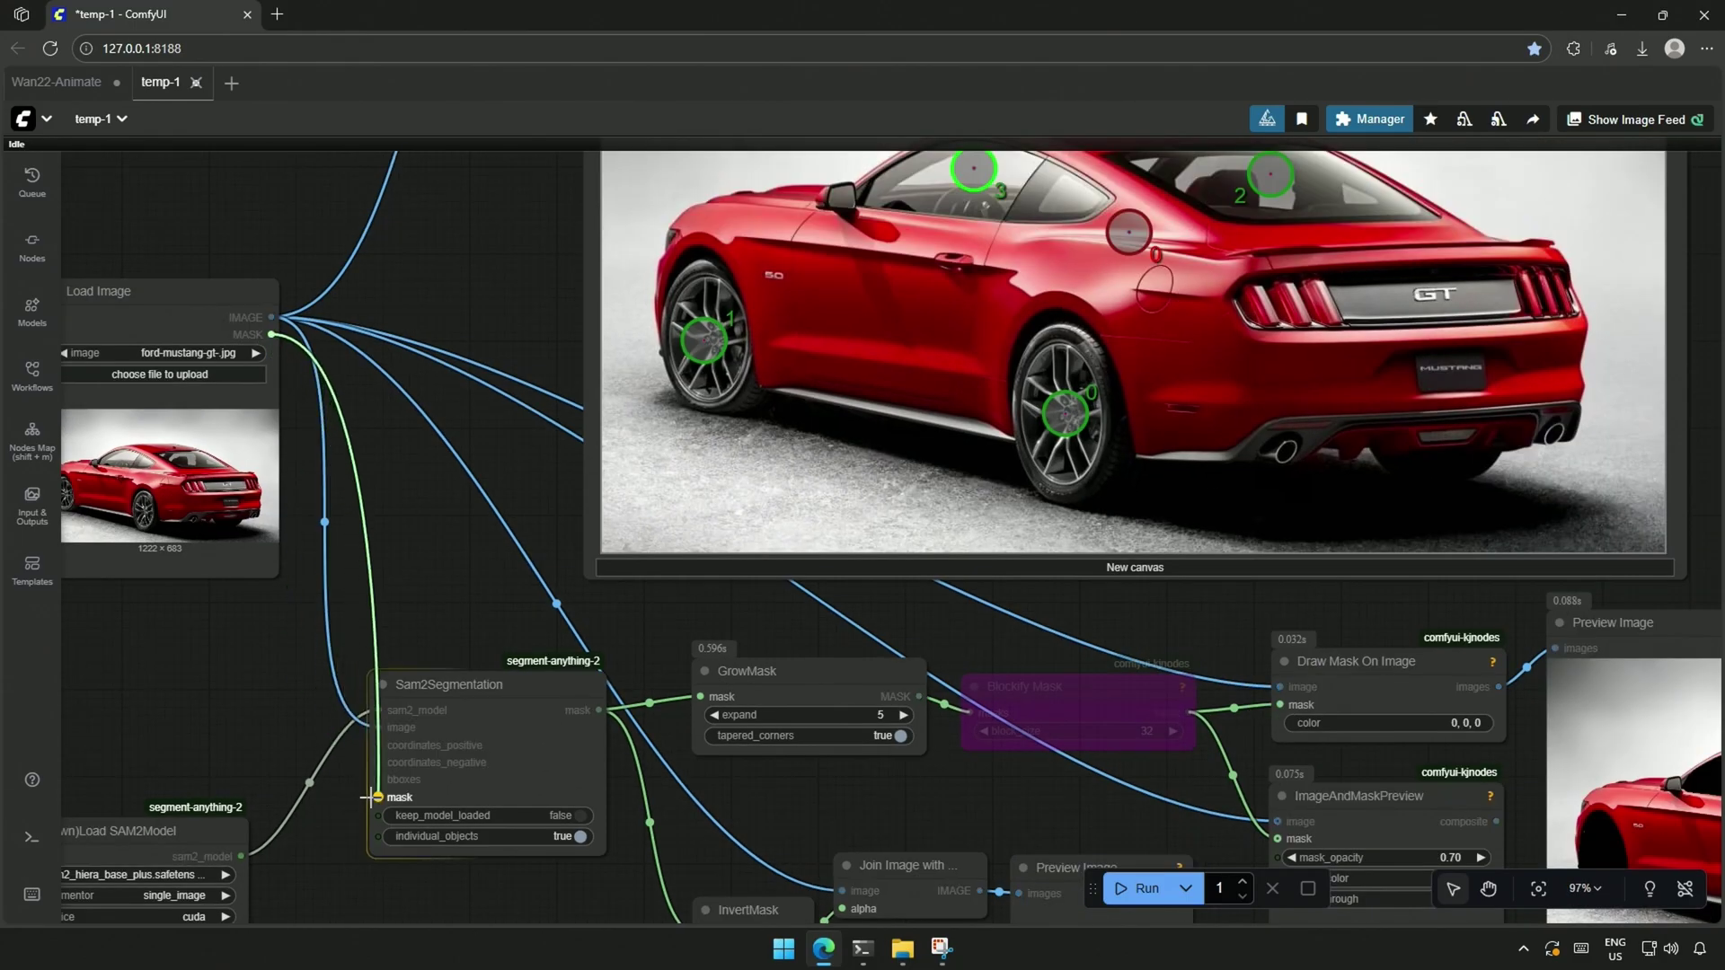
{"action": "right_click", "coordinate": [201, 480]}
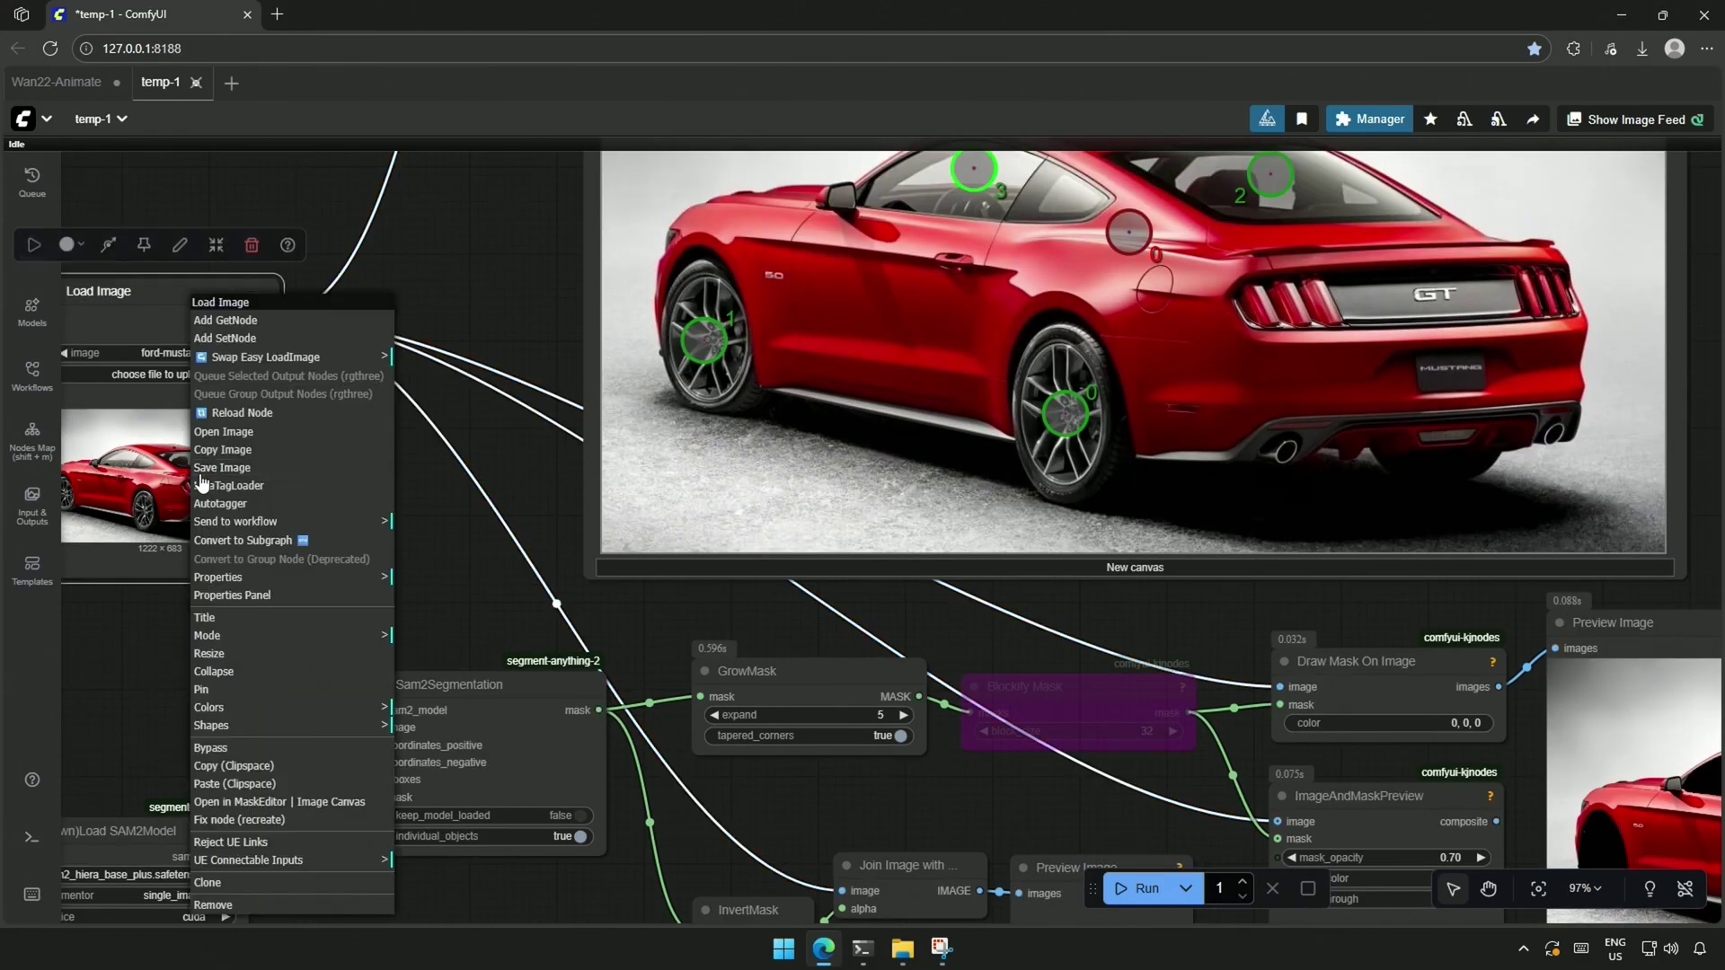
{"action": "left_click", "coordinate": [230, 801]}
Step: Paint over the taillights, rear quarter window and rear wheel, save, and rerun
{"action": "left_click_drag", "start_coordinate": [967, 570], "coordinate": [1374, 573]}
{"action": "left_click_drag", "start_coordinate": [660, 418], "coordinate": [727, 438]}
{"action": "left_click_drag", "start_coordinate": [688, 647], "coordinate": [695, 781]}
{"action": "left_click", "coordinate": [353, 87]}
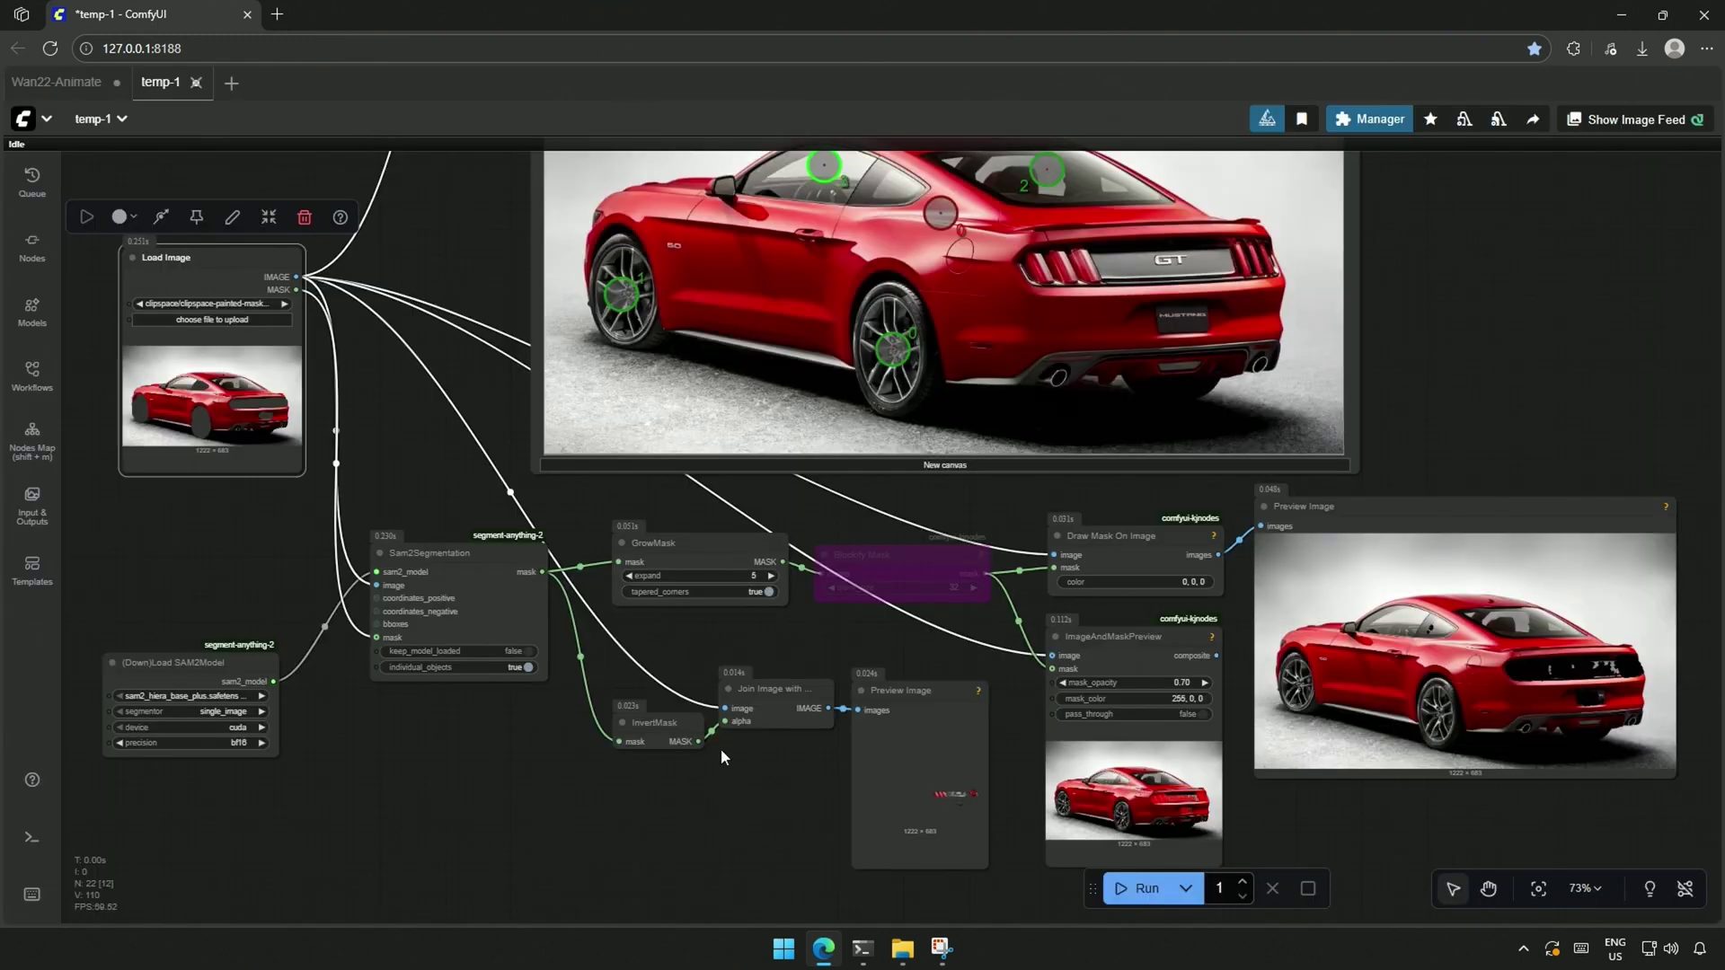
{"action": "left_click", "coordinate": [1142, 888]}
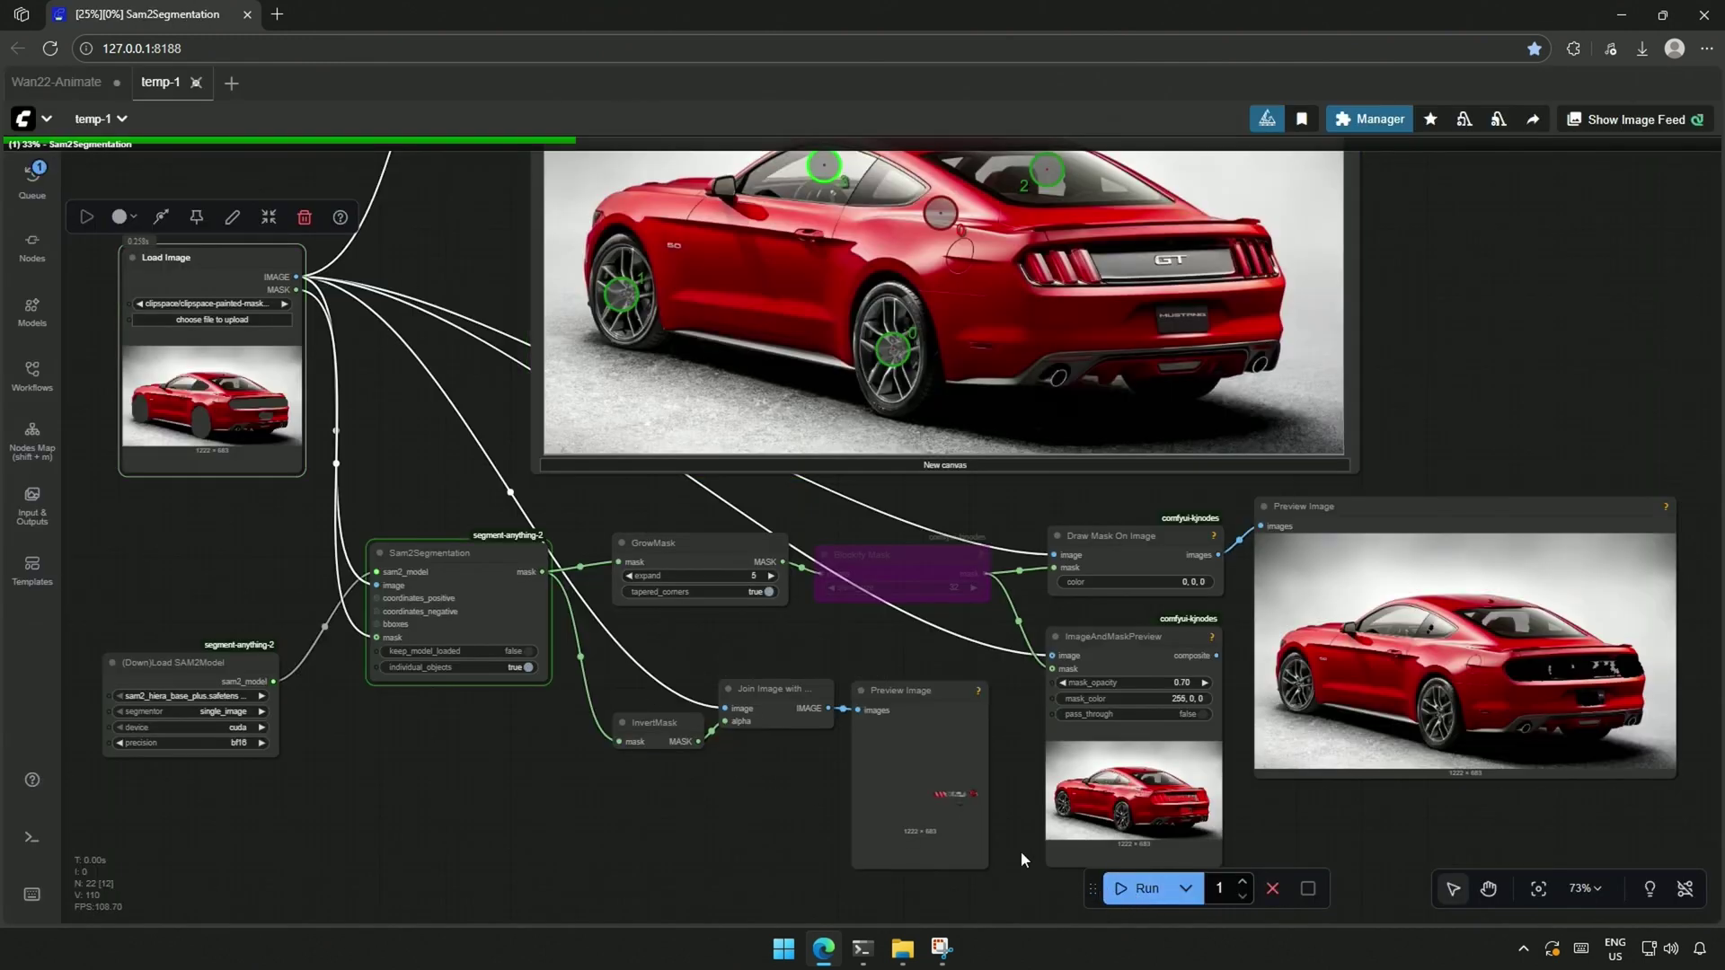
{"action": "scroll", "coordinate": [1020, 846], "scroll_direction": "up", "scroll_amount": 5}
{"action": "left_click_drag", "start_coordinate": [1330, 838], "coordinate": [845, 838]}
{"action": "scroll", "coordinate": [849, 836], "scroll_direction": "up", "scroll_amount": 5}
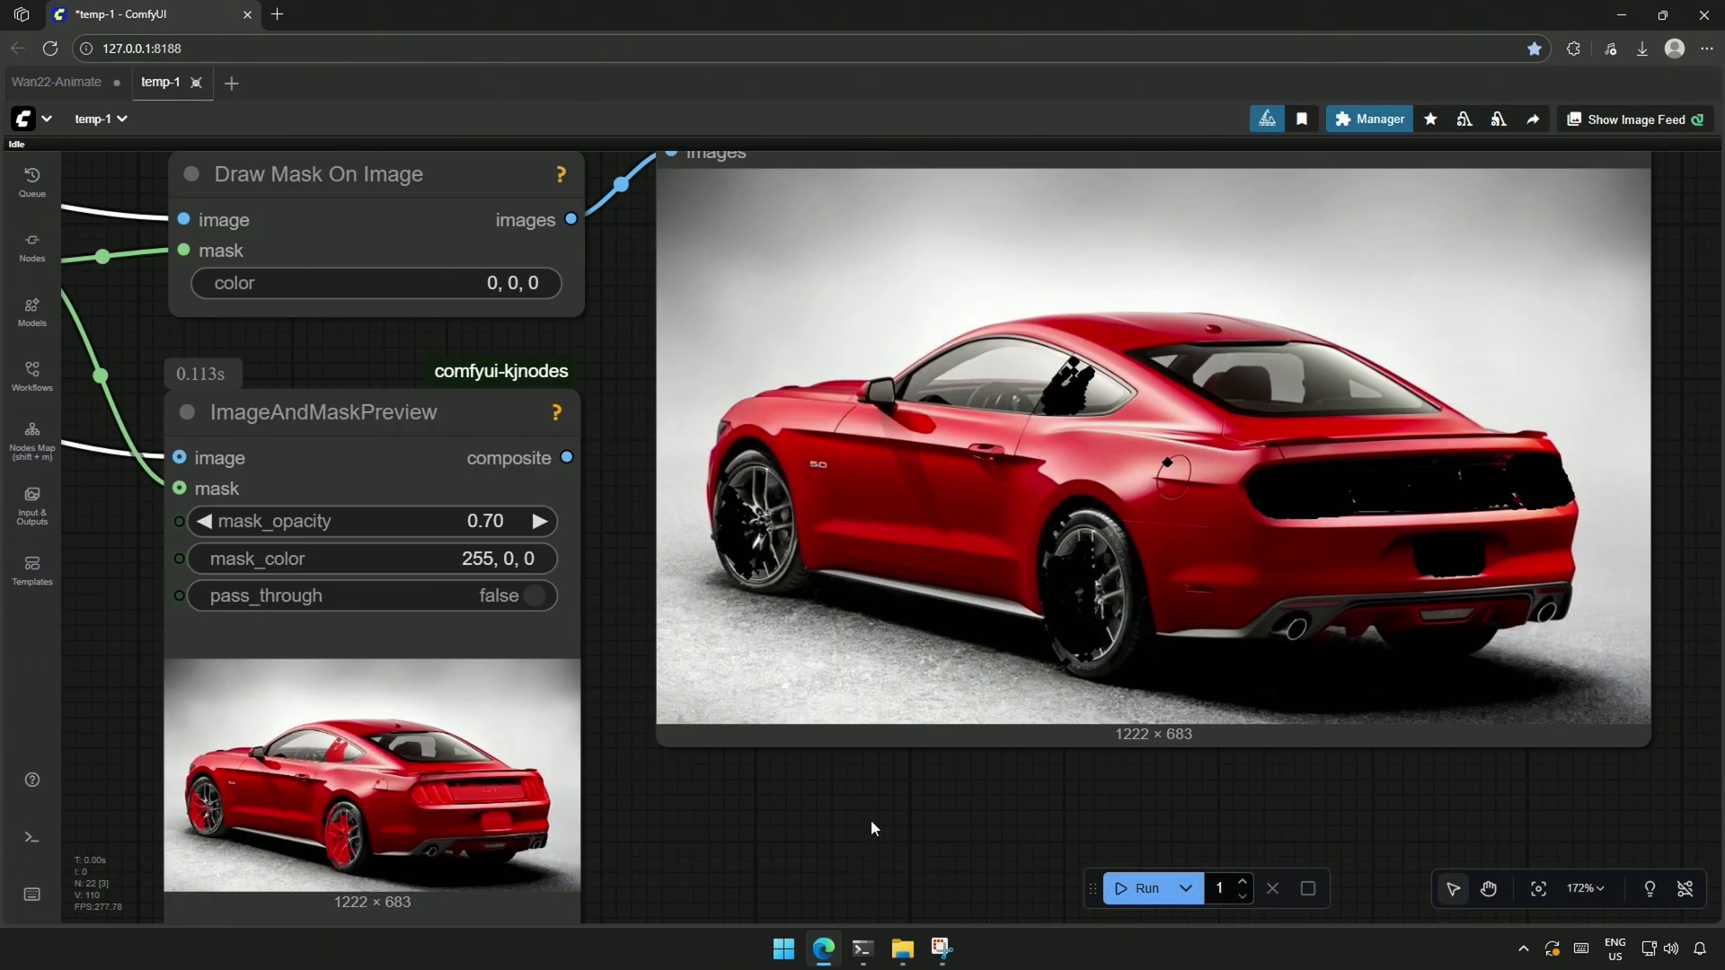
{"action": "left_click_drag", "start_coordinate": [719, 873], "coordinate": [1020, 703]}
{"action": "scroll", "coordinate": [432, 795], "scroll_direction": "up", "scroll_amount": 2}
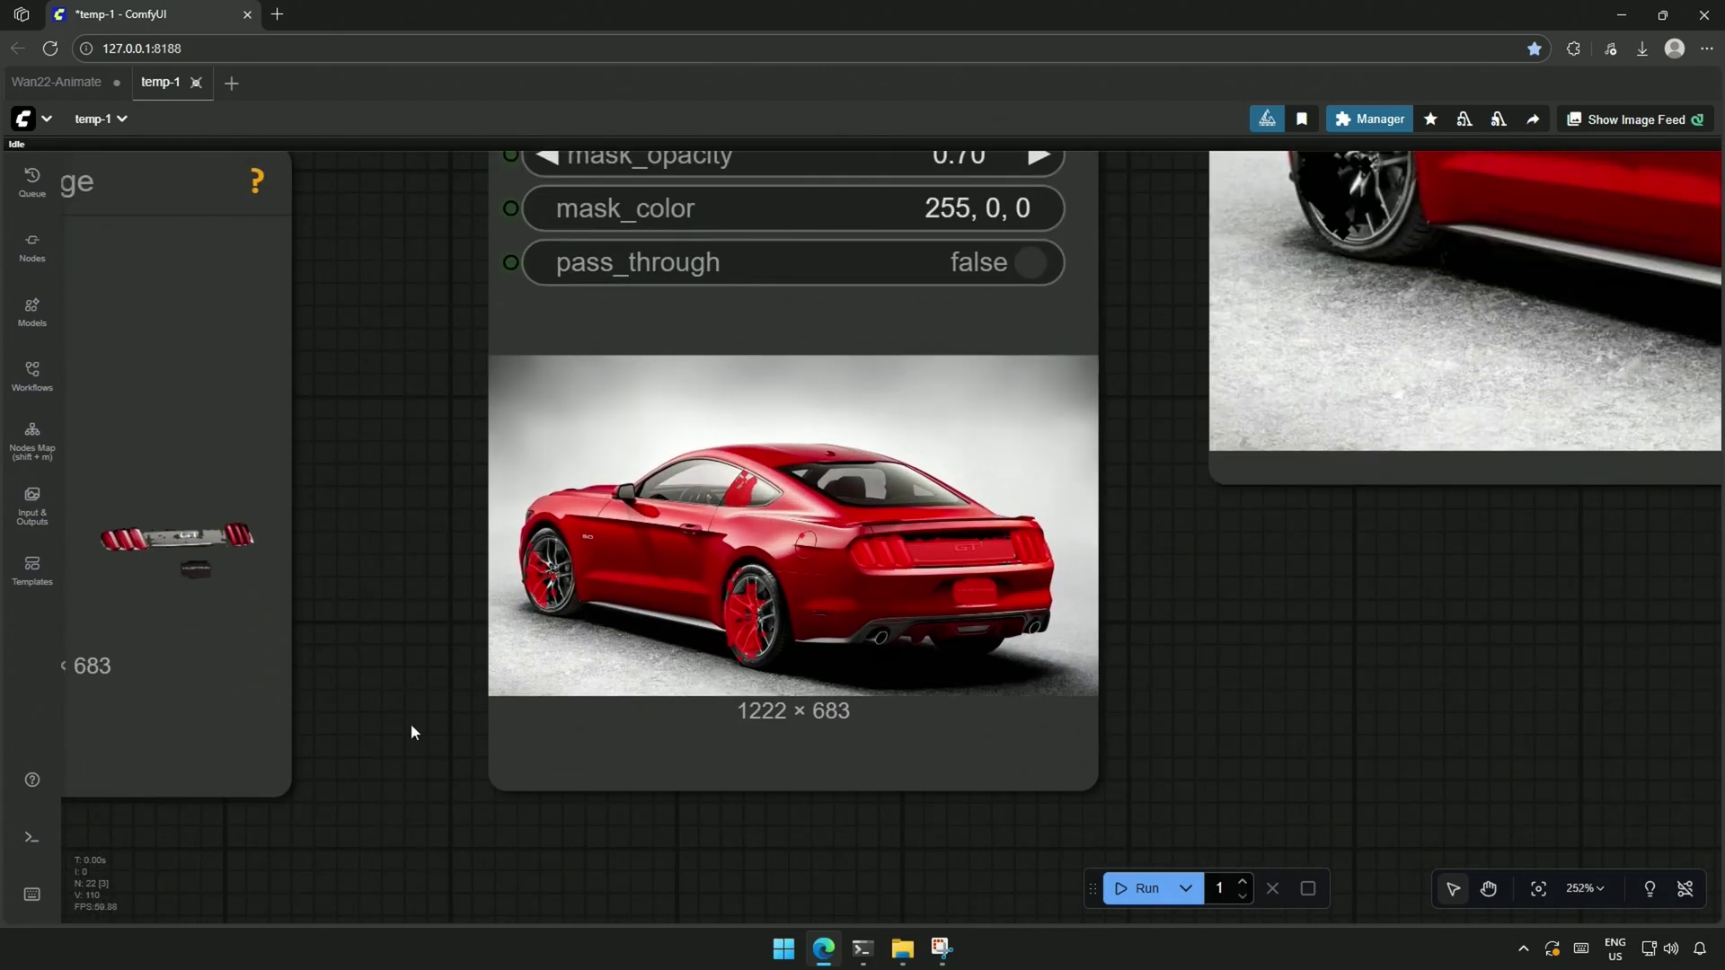
{"action": "mouse_move", "coordinate": [401, 701]}
{"action": "left_mouse_down"}
{"action": "mouse_move", "coordinate": [471, 732]}
{"action": "mouse_move", "coordinate": [514, 796]}
{"action": "left_mouse_up"}
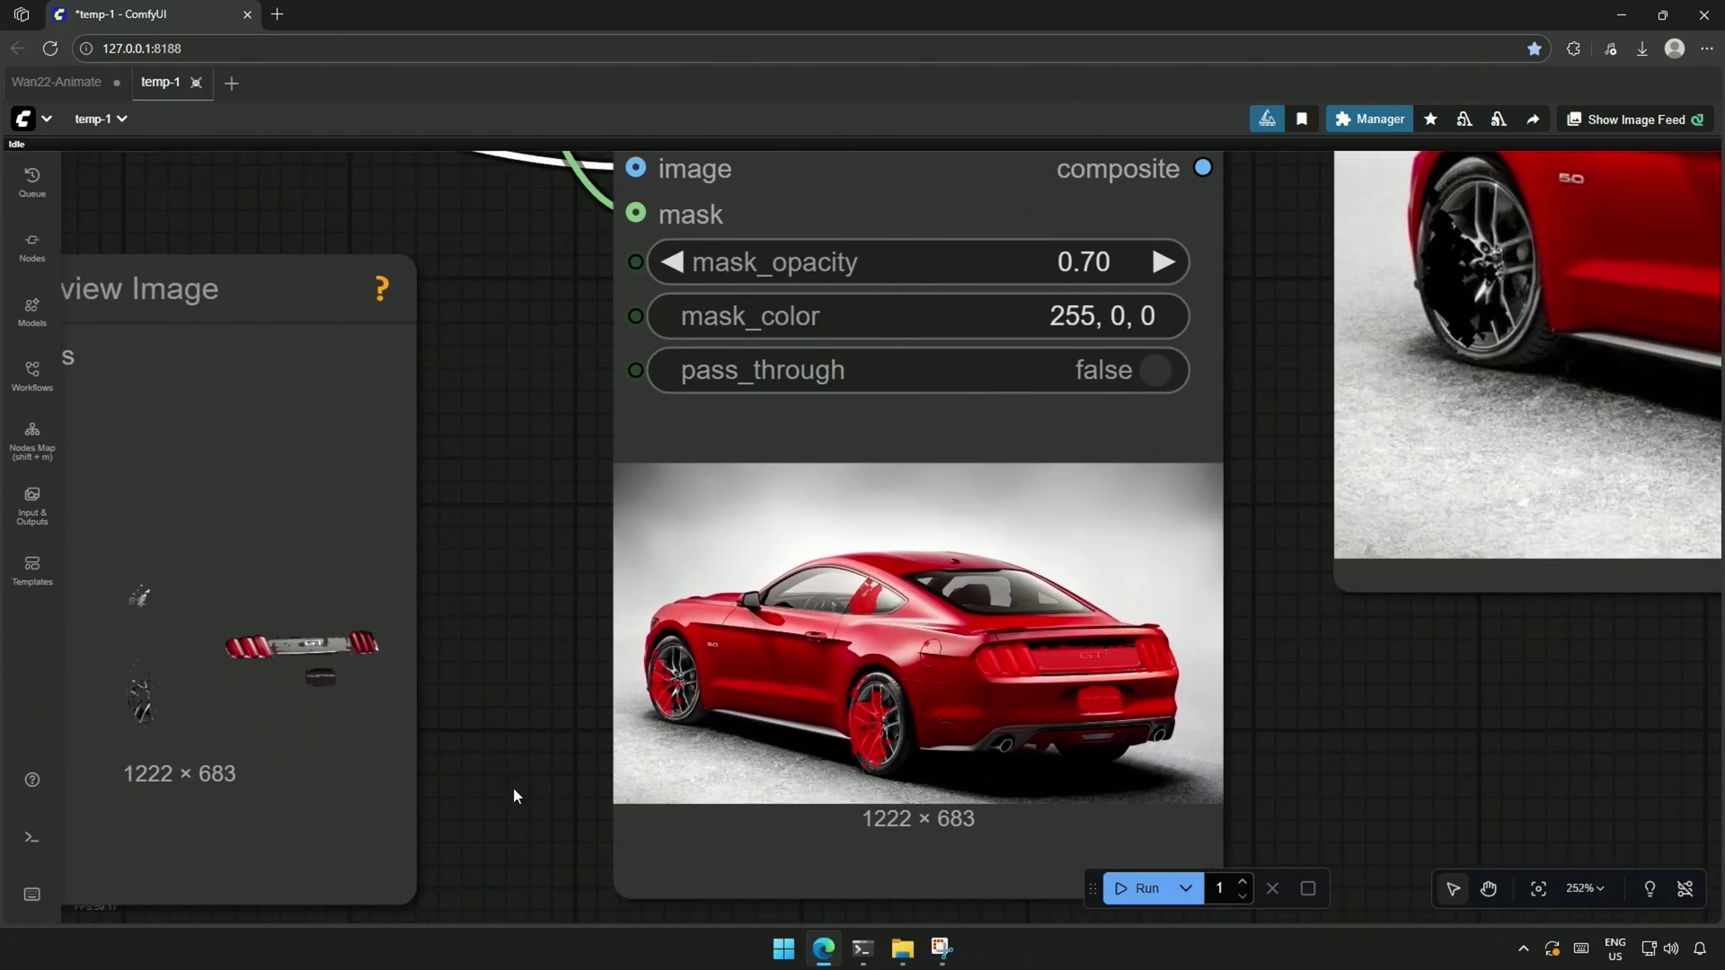
{"action": "scroll", "coordinate": [819, 764], "scroll_direction": "down", "scroll_amount": 5}
{"action": "mouse_move", "coordinate": [647, 571]}
{"action": "left_mouse_down"}
{"action": "mouse_move", "coordinate": [635, 719]}
{"action": "mouse_move", "coordinate": [861, 744]}
{"action": "left_mouse_up"}
{"action": "scroll", "coordinate": [618, 683], "scroll_direction": "down", "scroll_amount": 2}
{"action": "scroll", "coordinate": [629, 743], "scroll_direction": "down", "scroll_amount": 2}
{"action": "left_click_drag", "start_coordinate": [436, 569], "coordinate": [429, 603]}
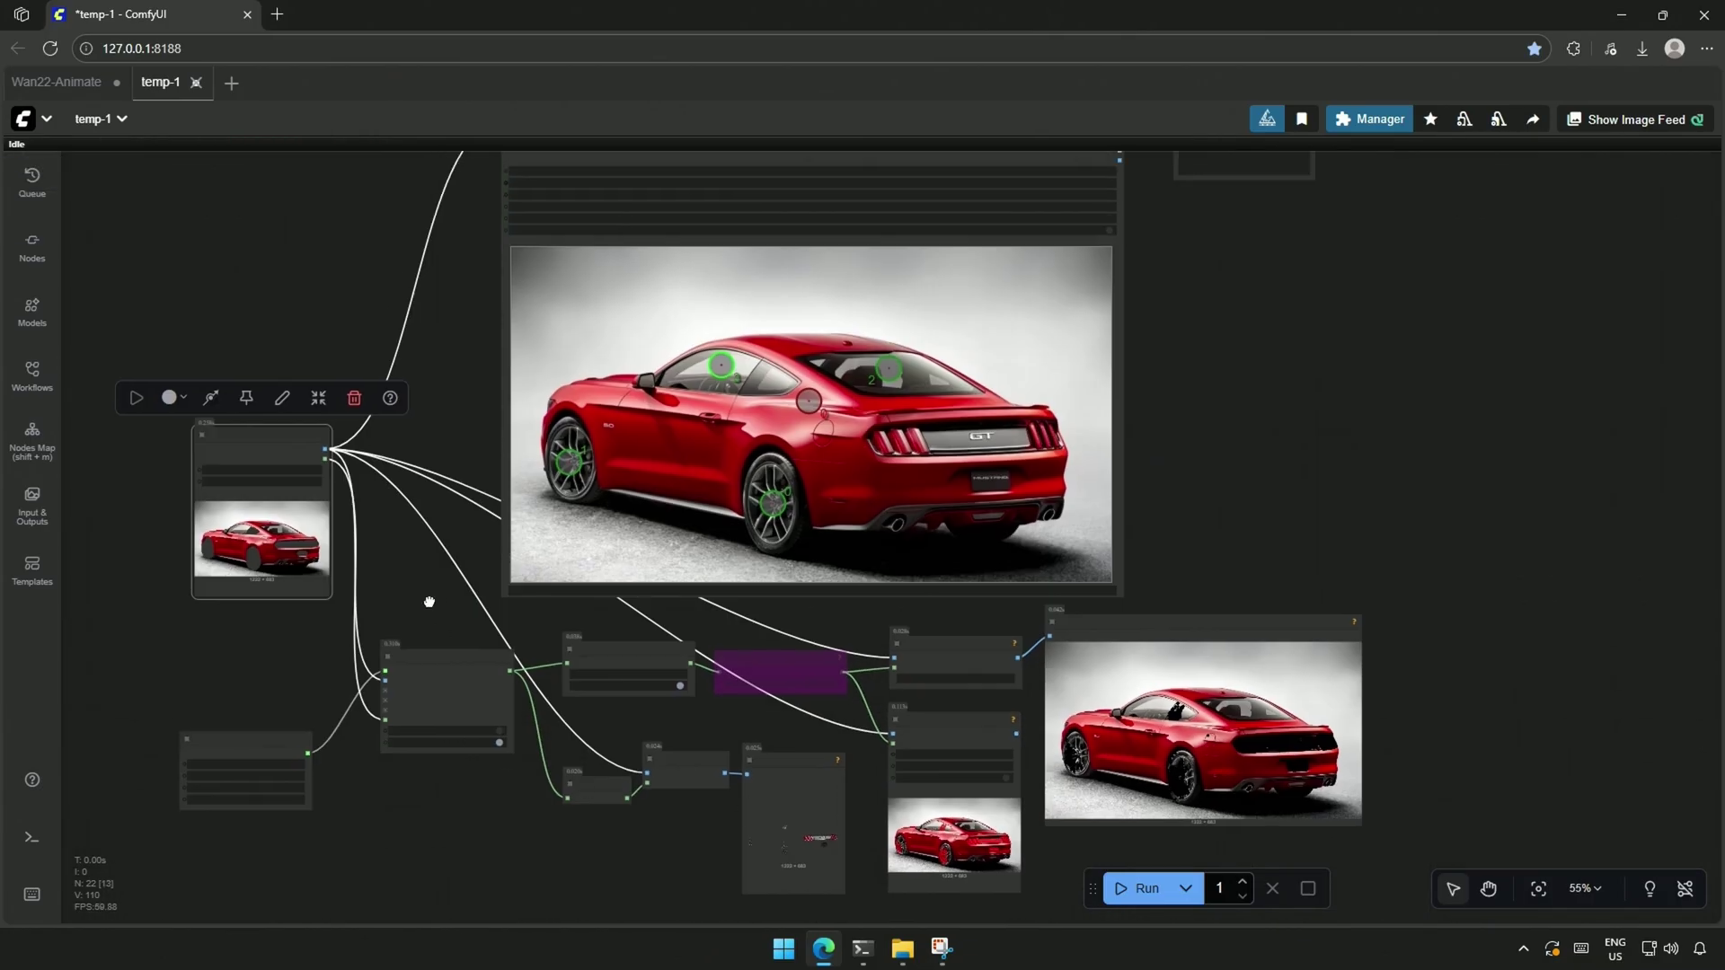